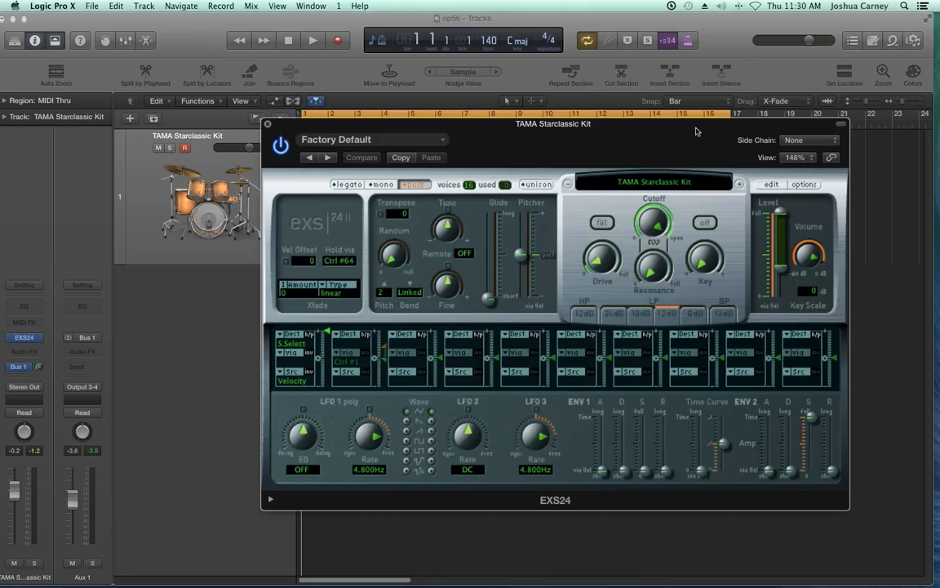
- Open the TAMA Starclassic Kit in the EXS24 Instrument Editor
drag(699, 126, 676, 150)
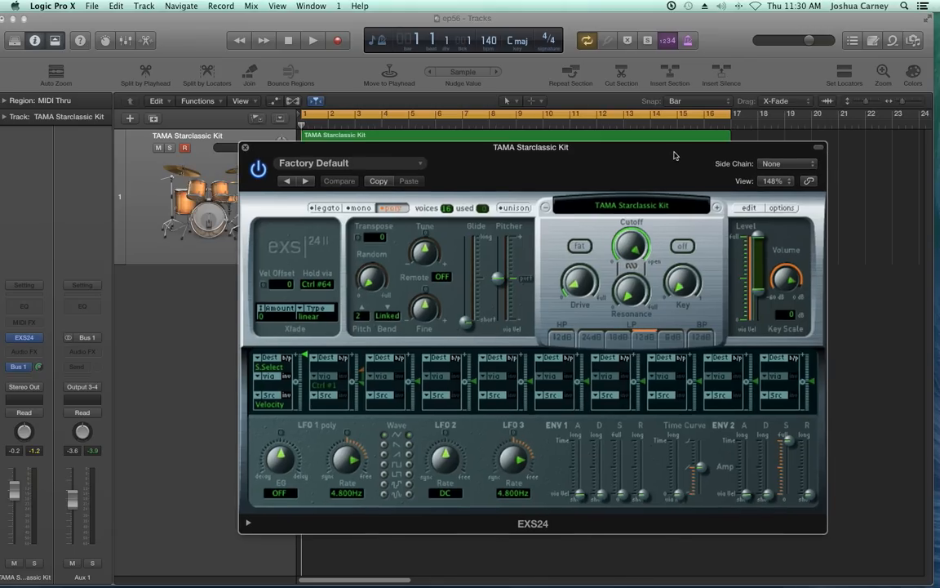
click(749, 209)
drag(656, 169, 622, 158)
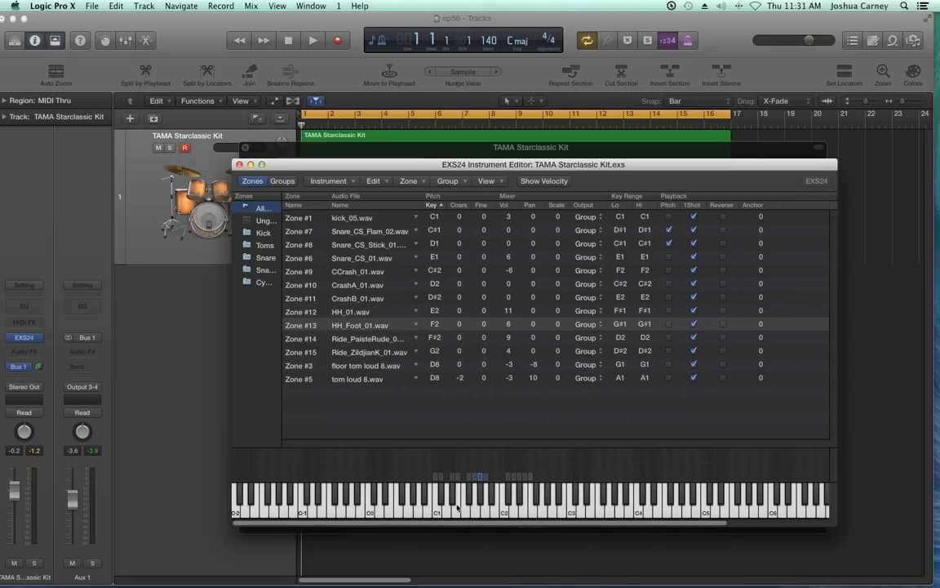
- Audition the kit's mapped kick, snare, tom and cymbal samples on the editor's keyboard between C1 and the octave above C2
click(437, 512)
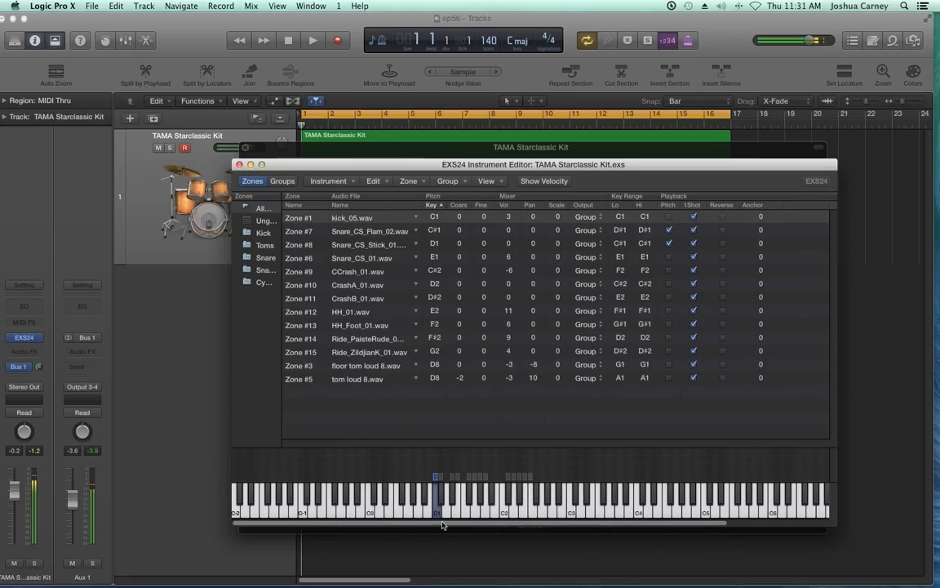
click(463, 514)
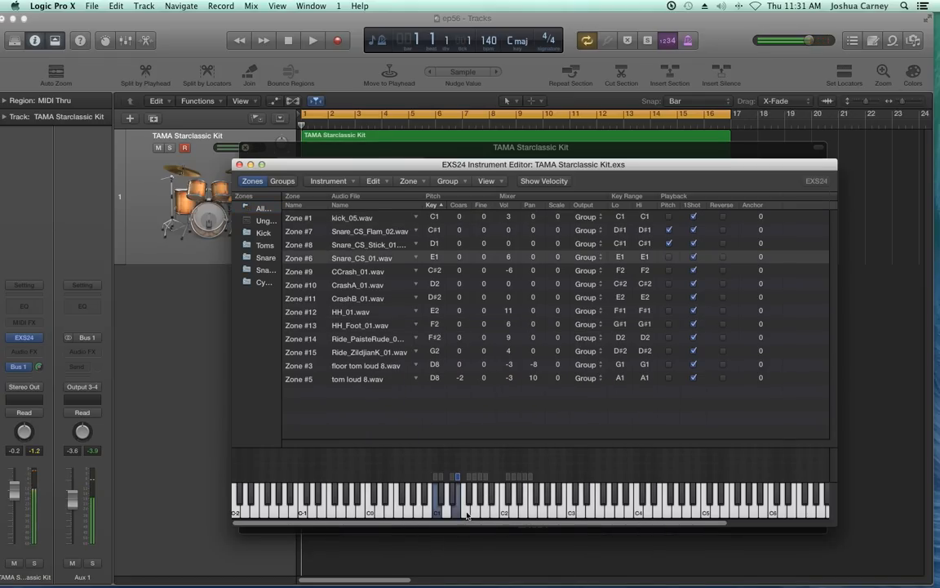
click(478, 511)
click(475, 500)
click(487, 500)
click(518, 500)
click(515, 512)
click(524, 513)
click(531, 514)
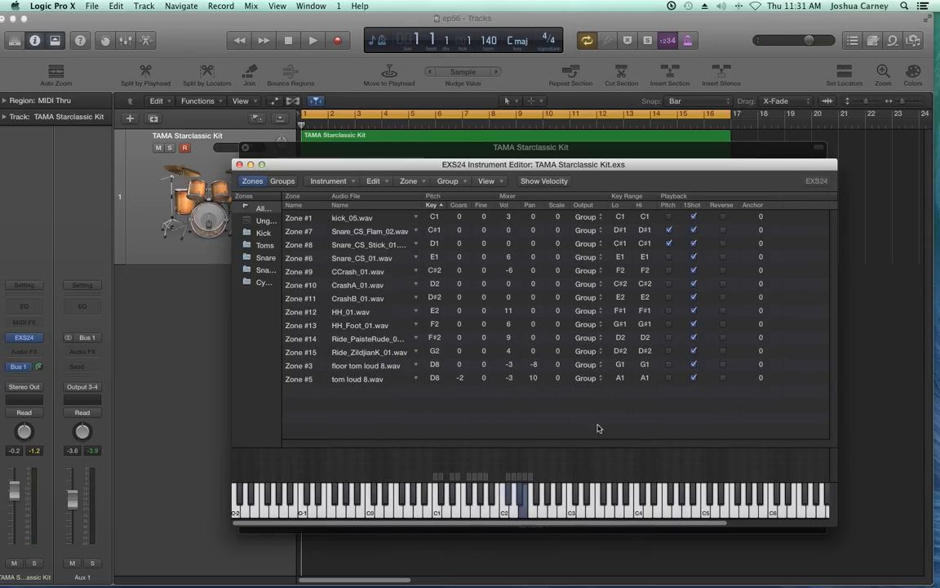
- Browse the kick, snare and tom WAV files in the Finder's Drums folder, and move the folder window aside
drag(939, 108, 706, 87)
drag(579, 86, 584, 80)
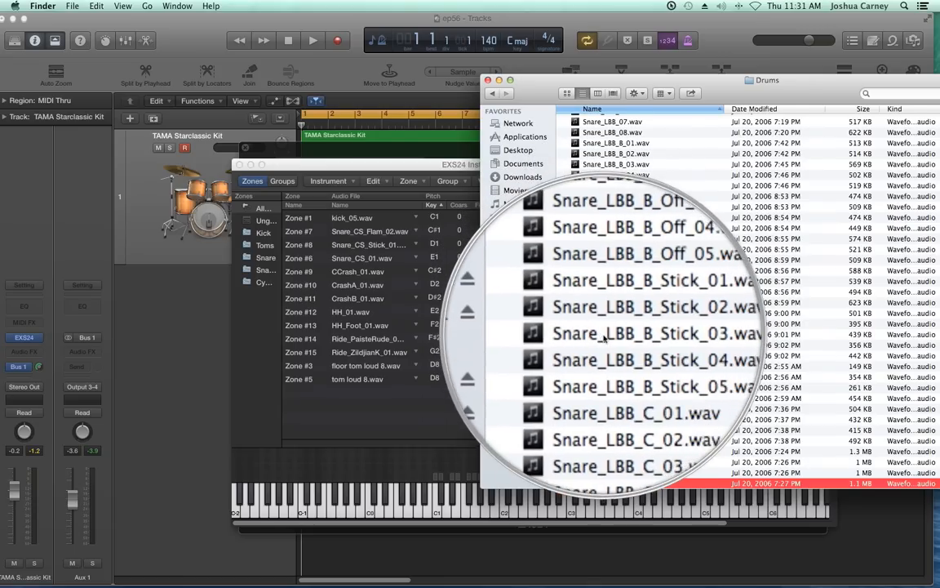
scroll(607, 266, up, 2)
scroll(607, 265, up, 6)
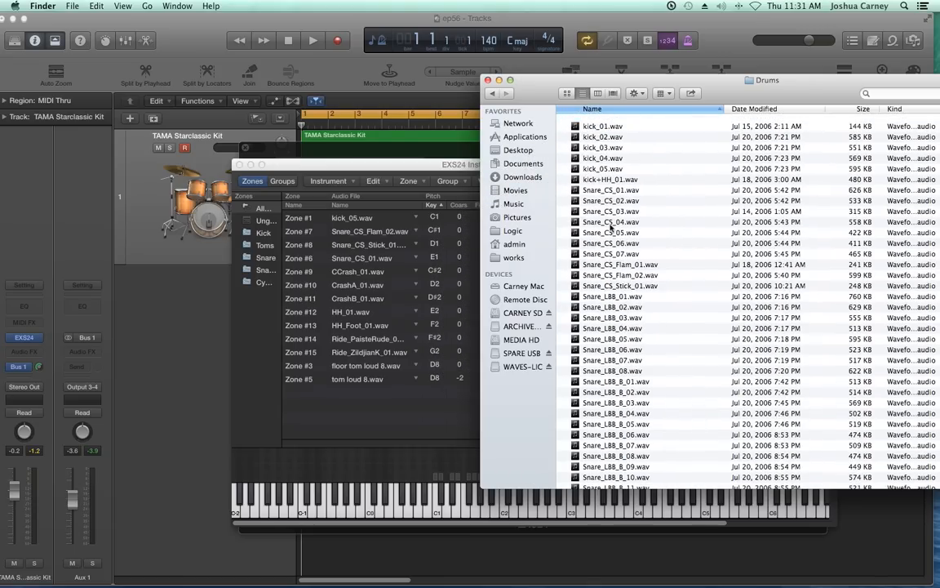
scroll(609, 327, down, 10)
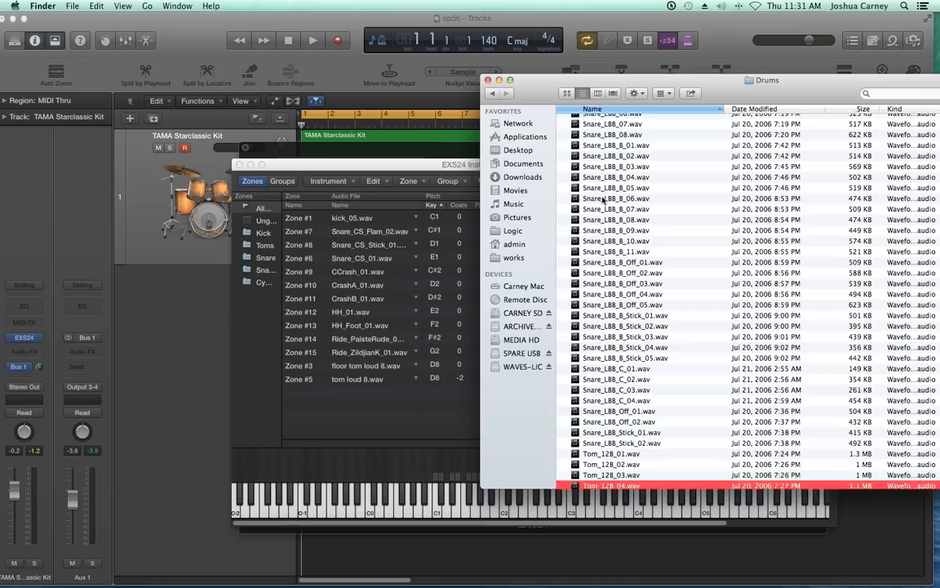
click(608, 419)
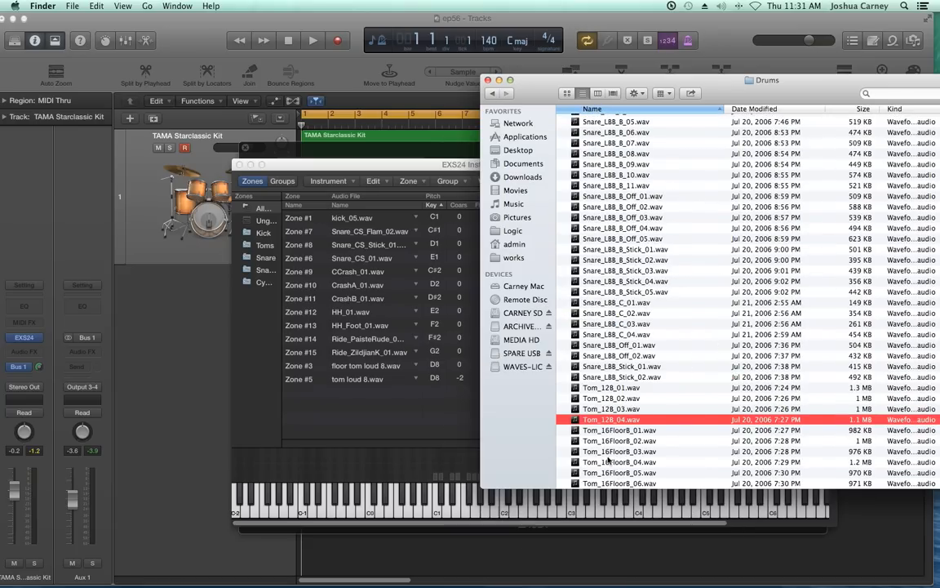
drag(597, 78, 939, 106)
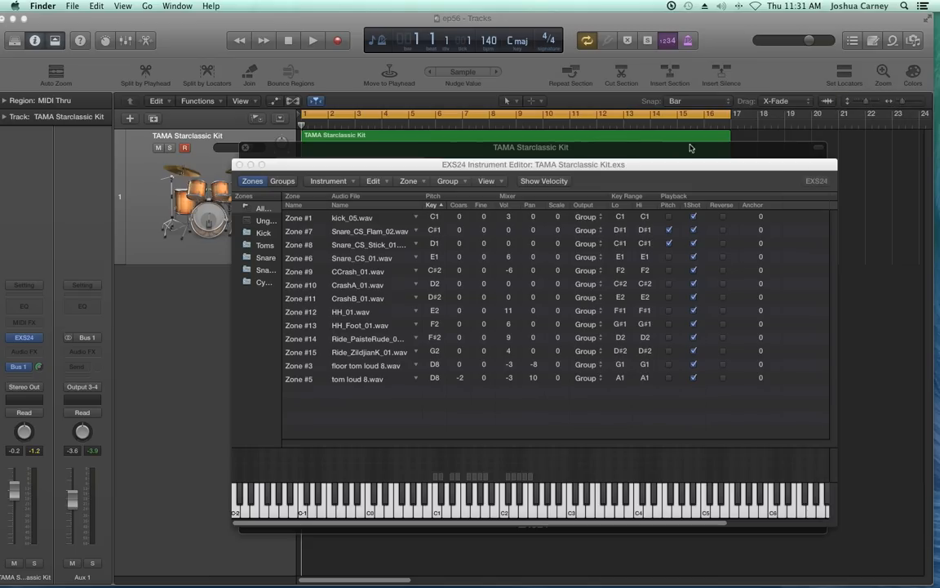
- Return to Logic Pro X and close the Instrument Editor and the EXS24 plug-in window
click(641, 166)
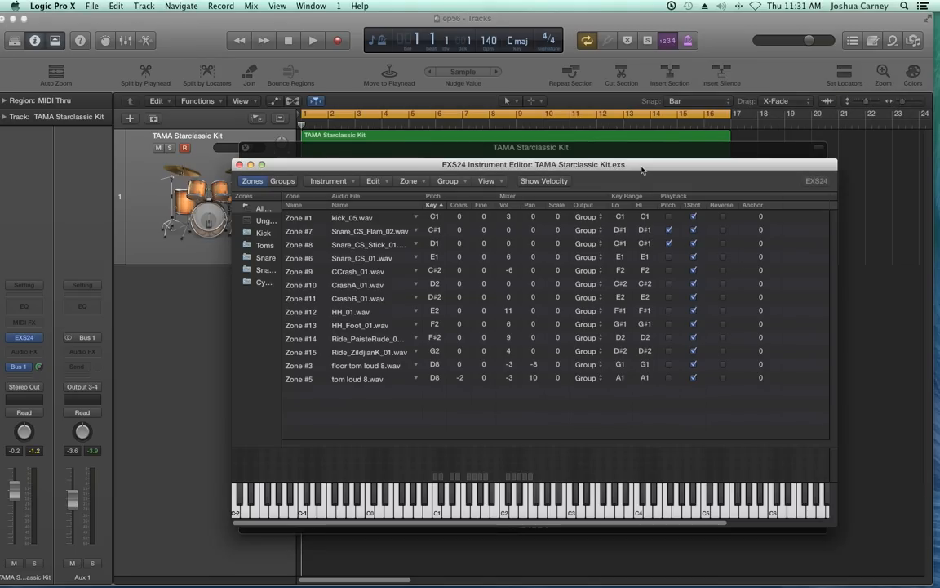
click(240, 165)
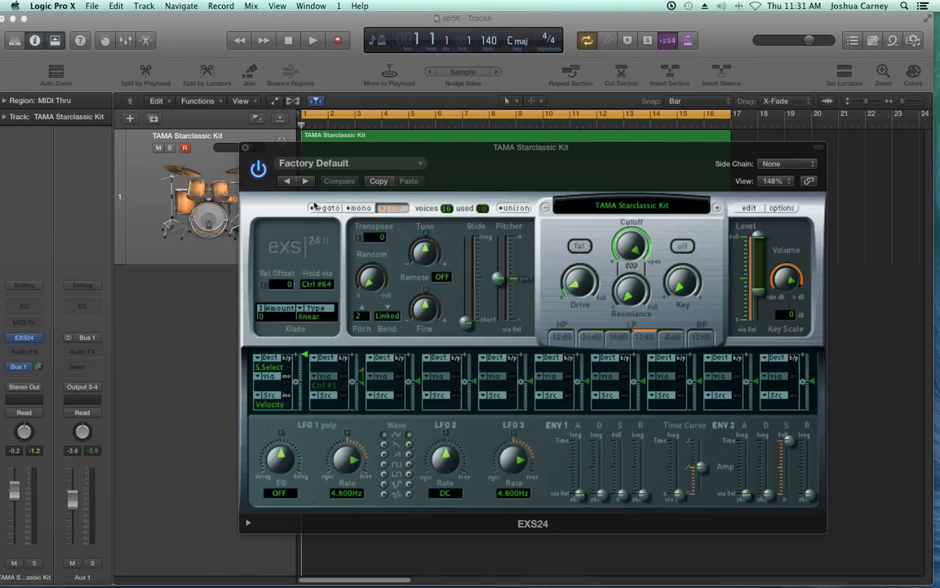
click(245, 147)
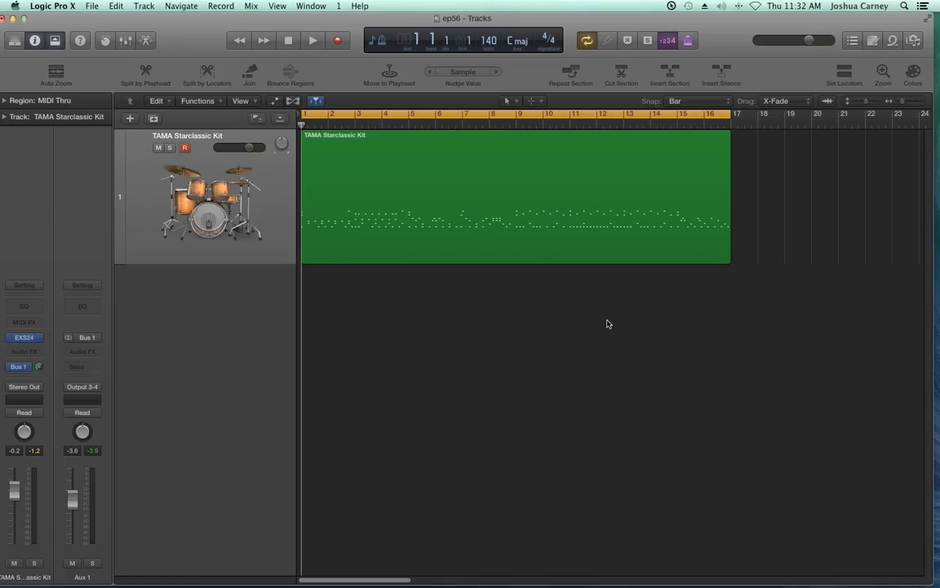
- Play the TAMA Starclassic Kit region, open it in the Piano Roll while it plays, and stop playback
key(space)
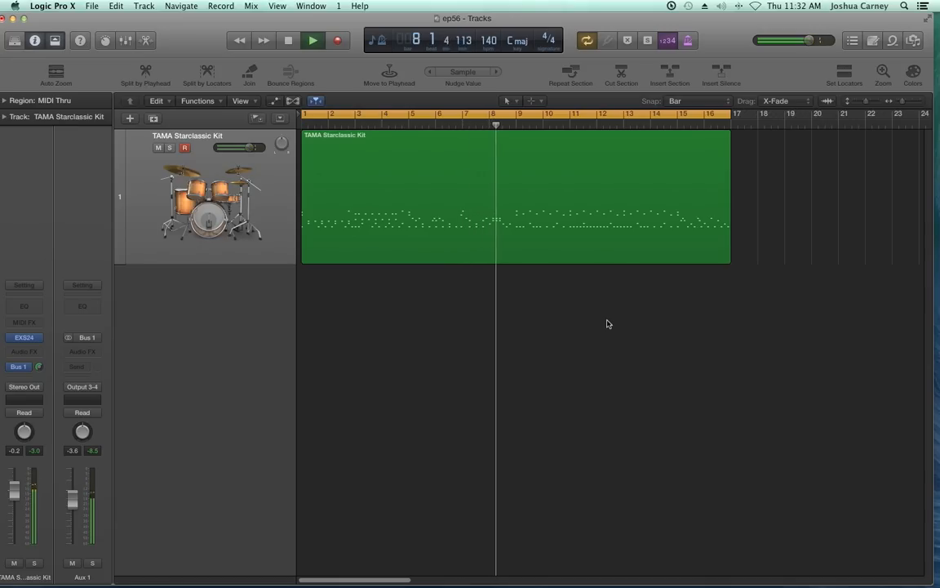
double_click(562, 243)
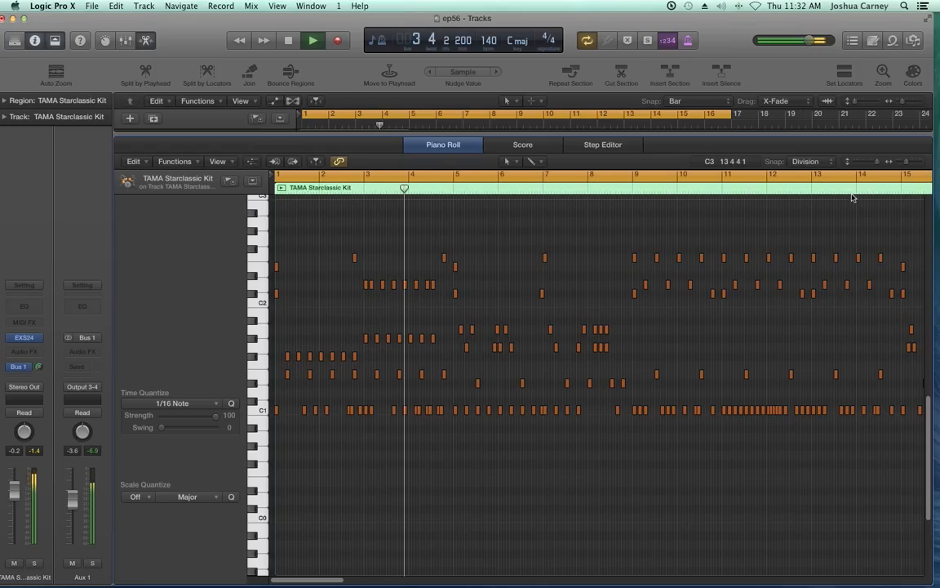
key(space)
- Examine the region's repeated kick, snare and tom notes through to bar 17, and close the Piano Roll
click(920, 161)
click(920, 162)
scroll(728, 372, right, 9)
scroll(728, 372, right, 5)
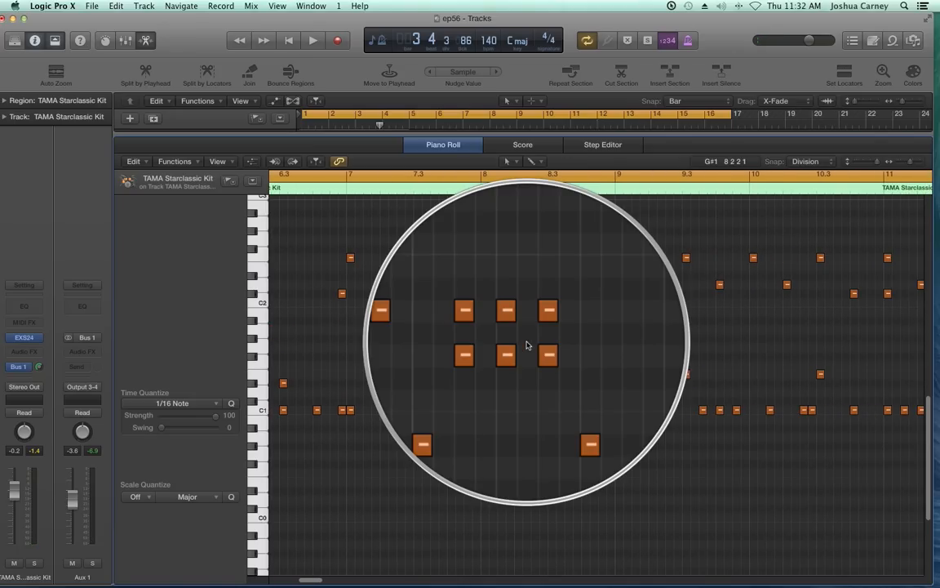
scroll(620, 400, left, 1)
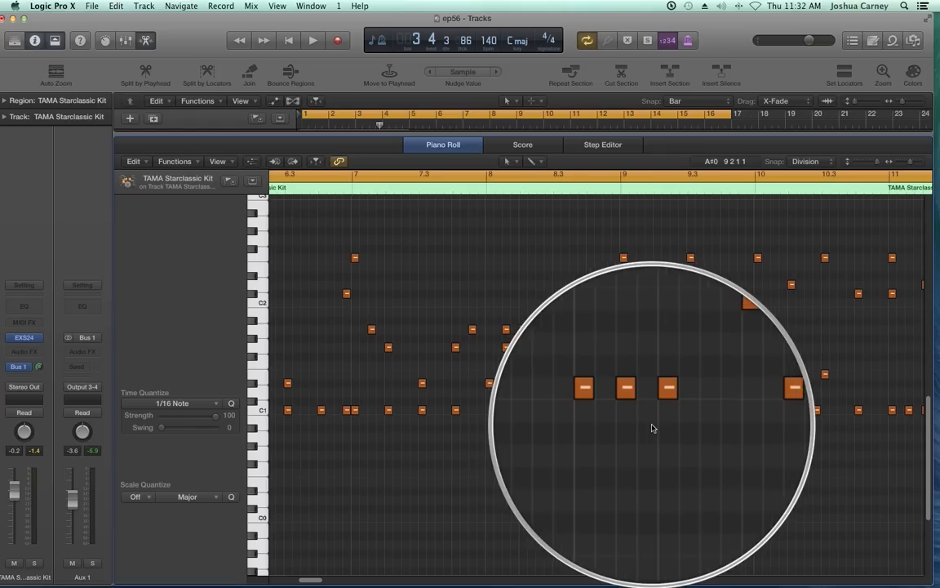
scroll(704, 404, right, 6)
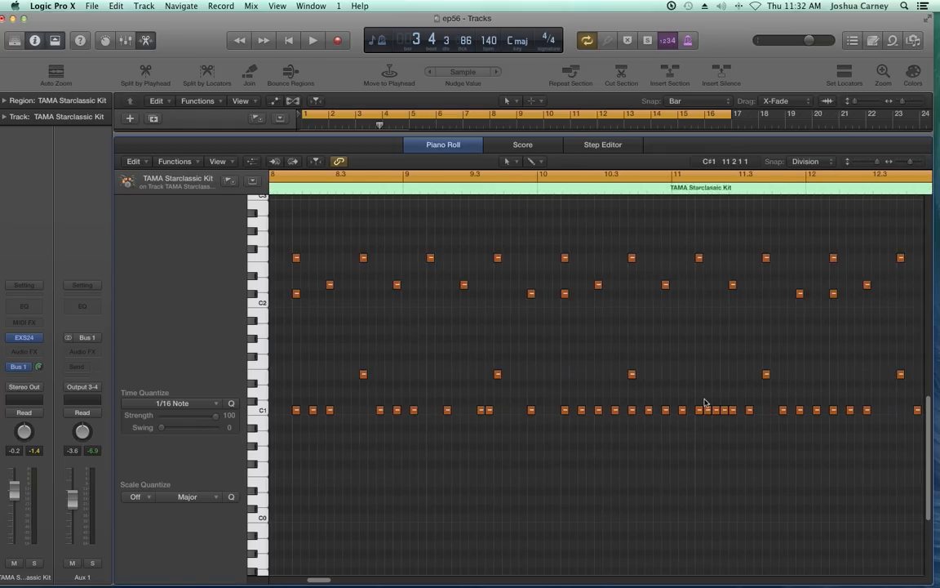
scroll(705, 403, right, 4)
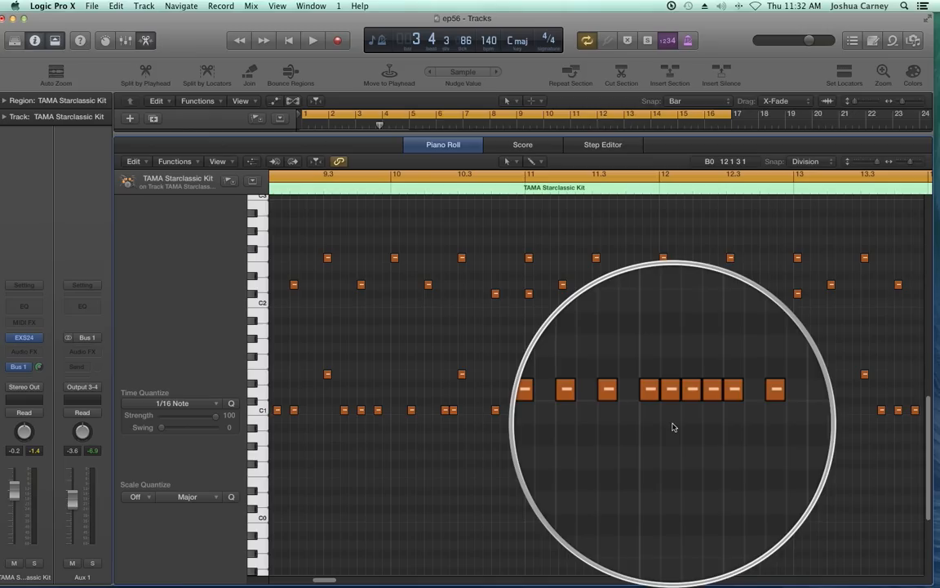
scroll(673, 427, right, 9)
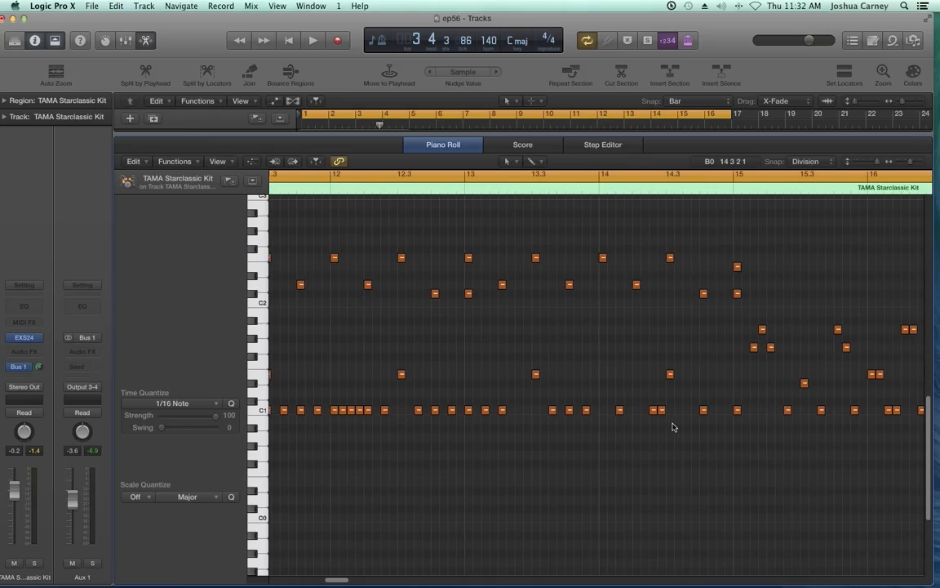
scroll(725, 409, right, 4)
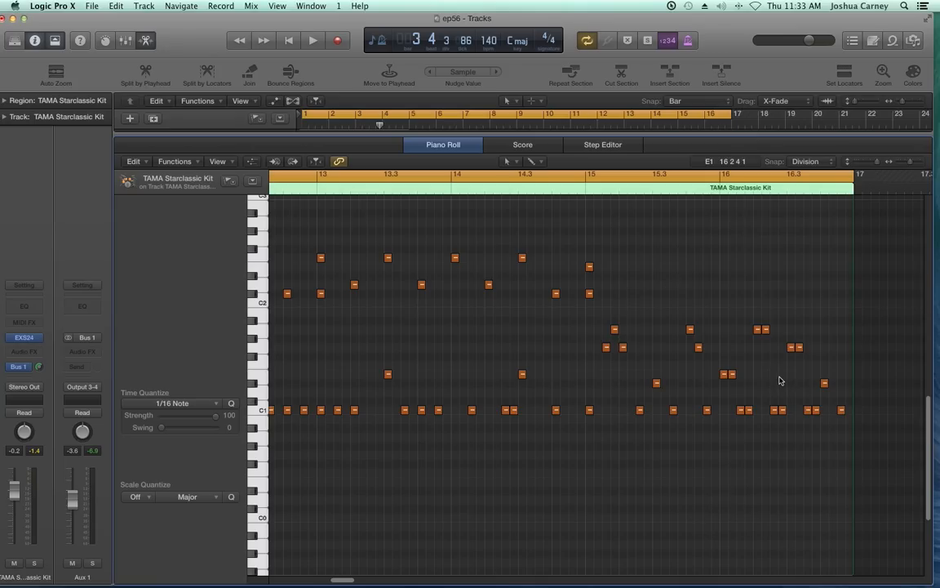
key(p)
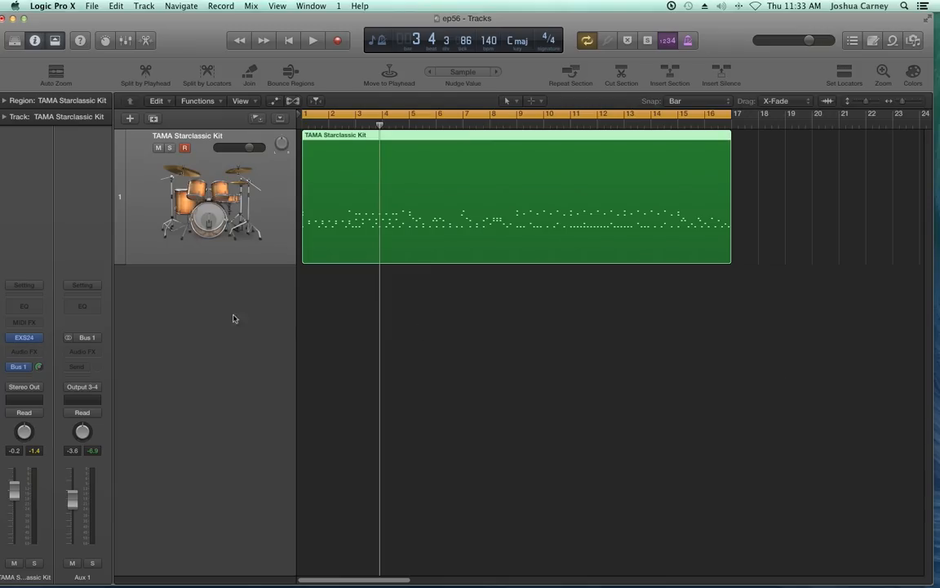
- Reopen the track's EXS24 sampler and its Instrument Editor for the TAMA Starclassic Kit
click(25, 337)
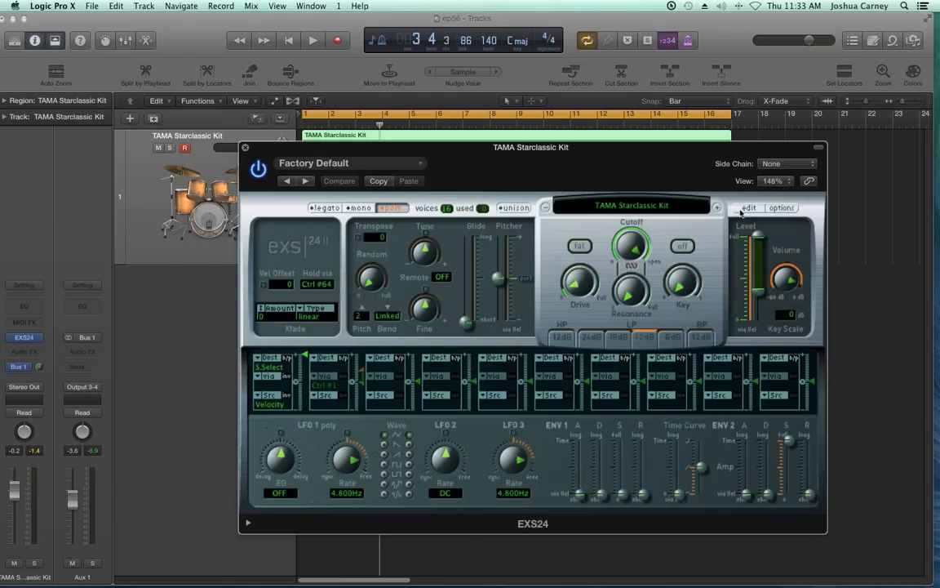
click(744, 209)
drag(672, 164, 651, 156)
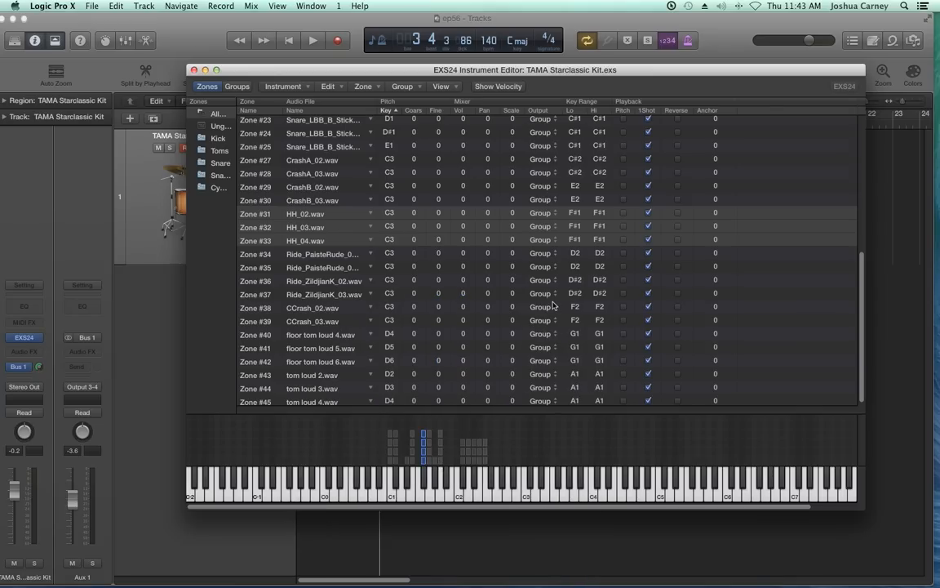
- Add the zone Group column directly after Audio File, and widen the zone group list to show full names
click(446, 88)
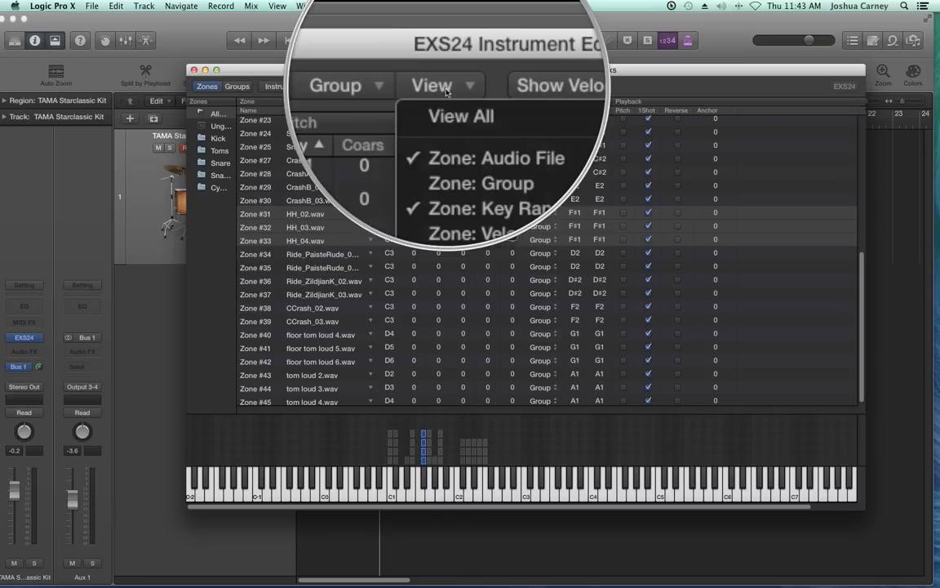
click(449, 124)
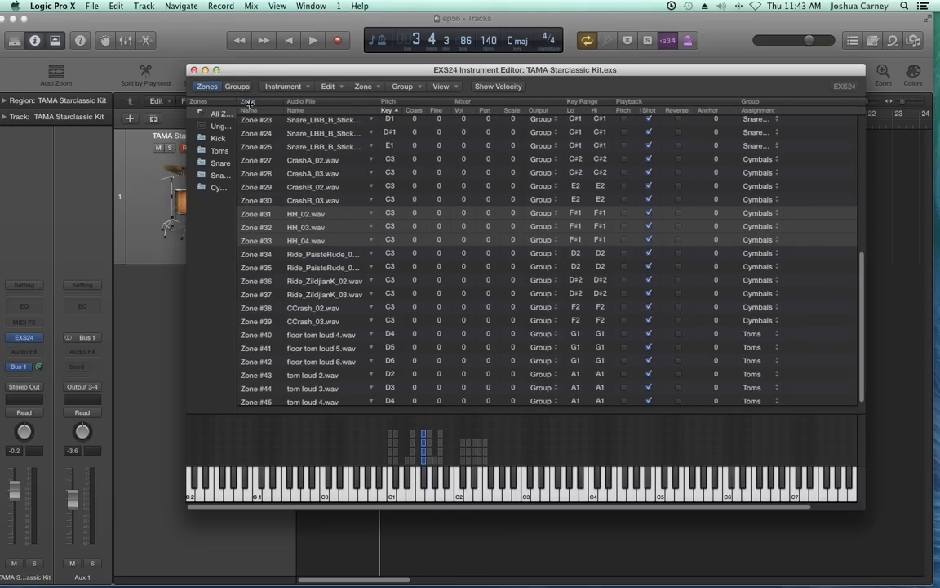
drag(236, 102, 263, 103)
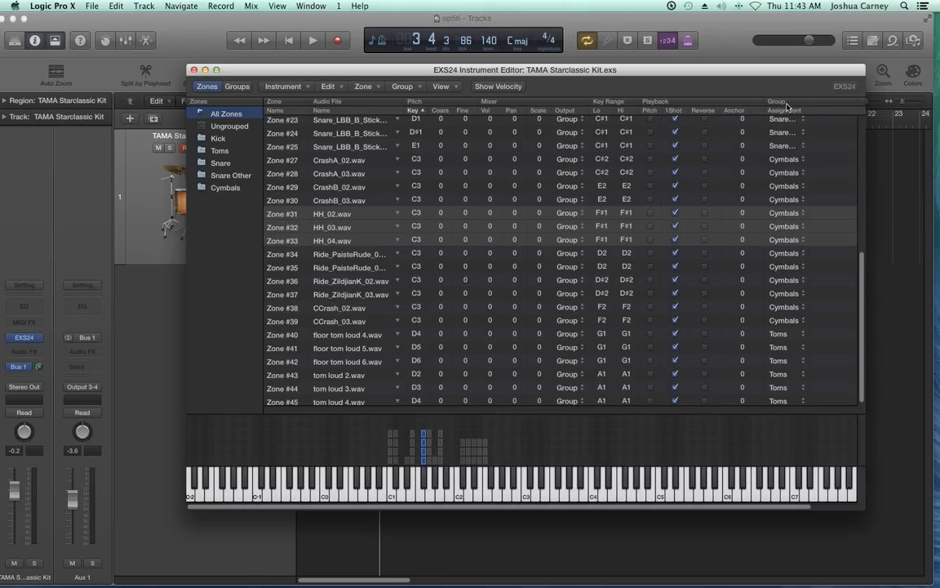
drag(783, 106, 388, 122)
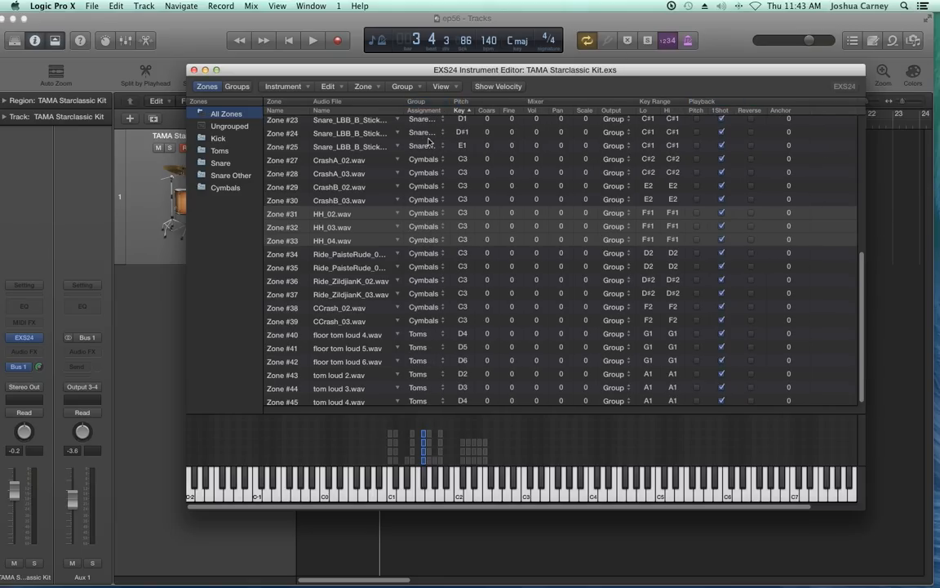
- Select all zones and set their group assignment to Ungrouped
click(377, 134)
key(super+a)
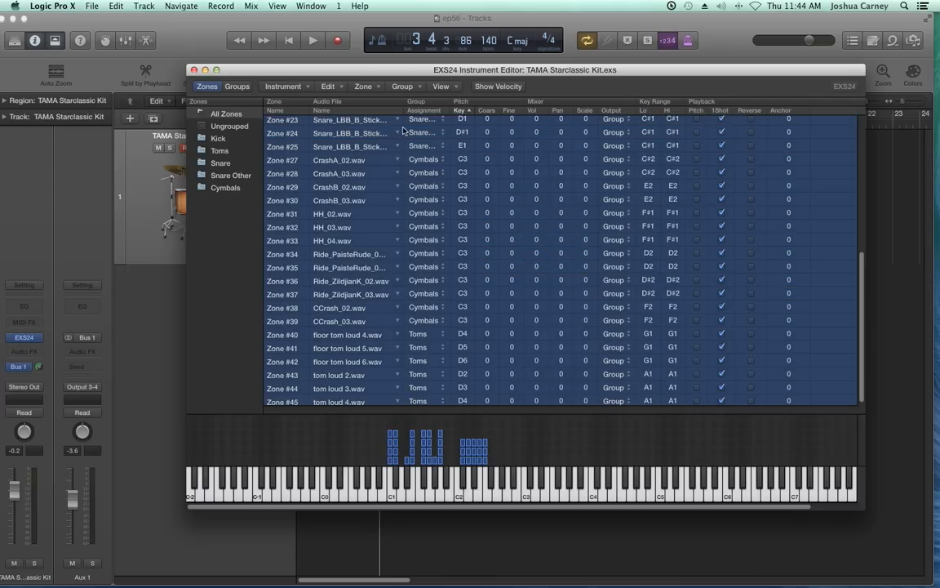
scroll(430, 127, up, 8)
click(430, 128)
click(436, 117)
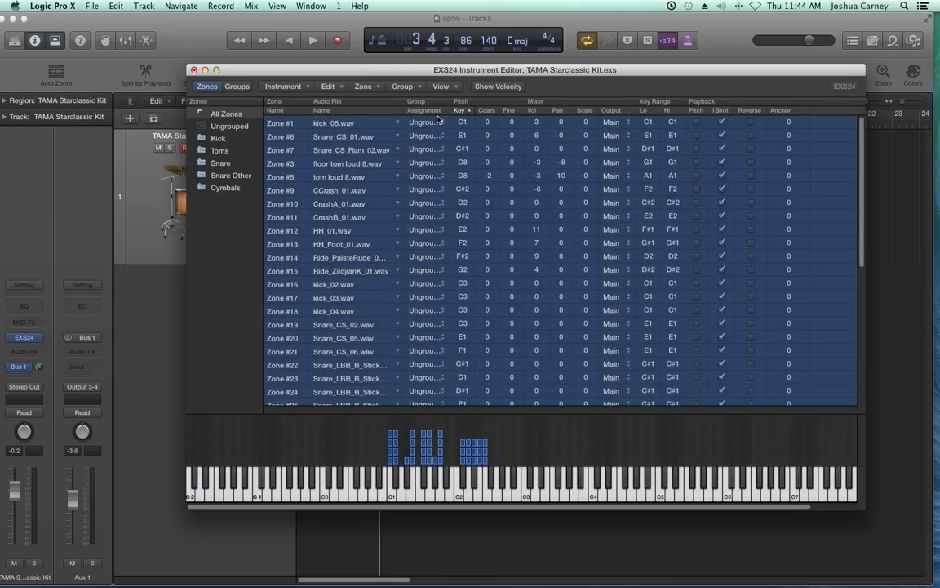
- Check the emptied zone groups and delete Kick, Toms, Snare, Snare Other and Cymbals
click(218, 138)
click(226, 151)
key(Down)
key(Down)
key(Down)
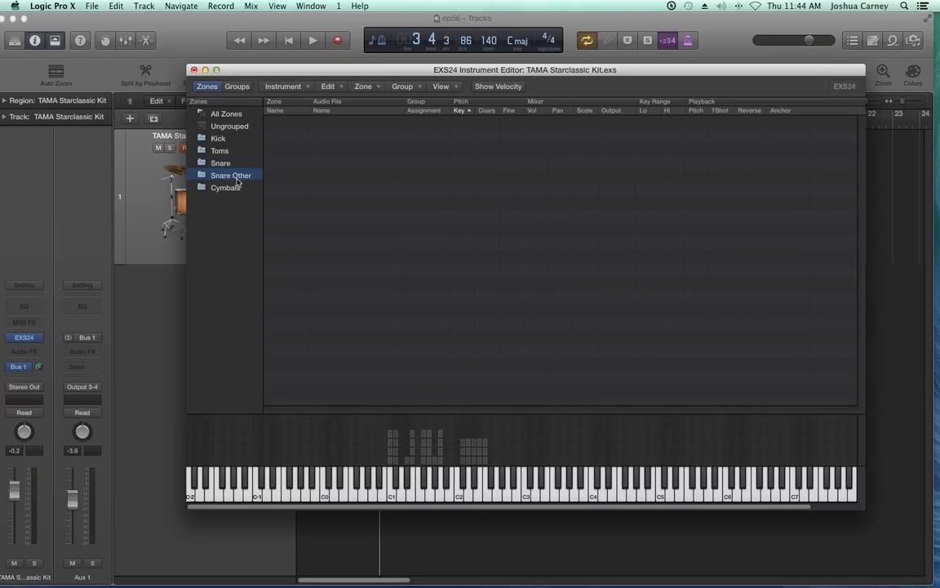
shift+click(232, 141)
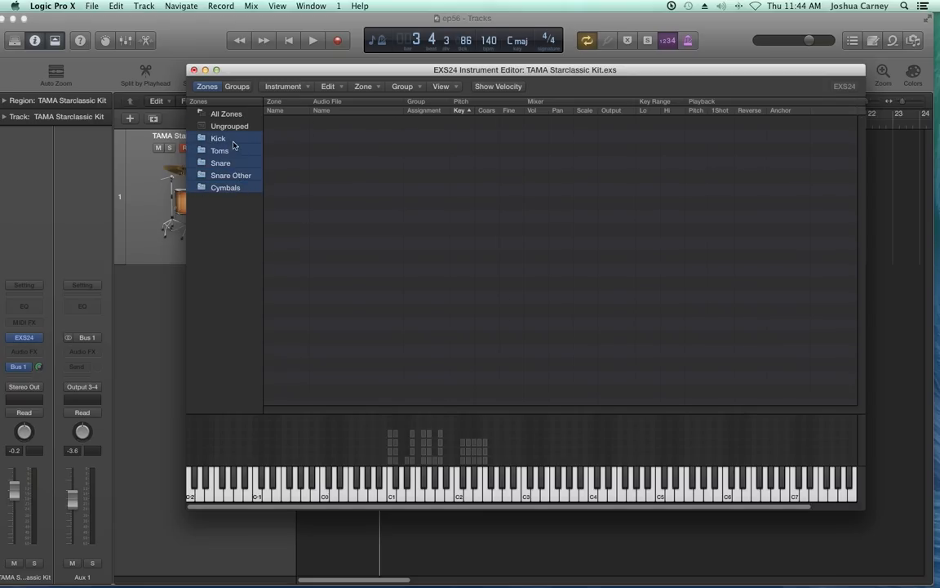
key(Delete)
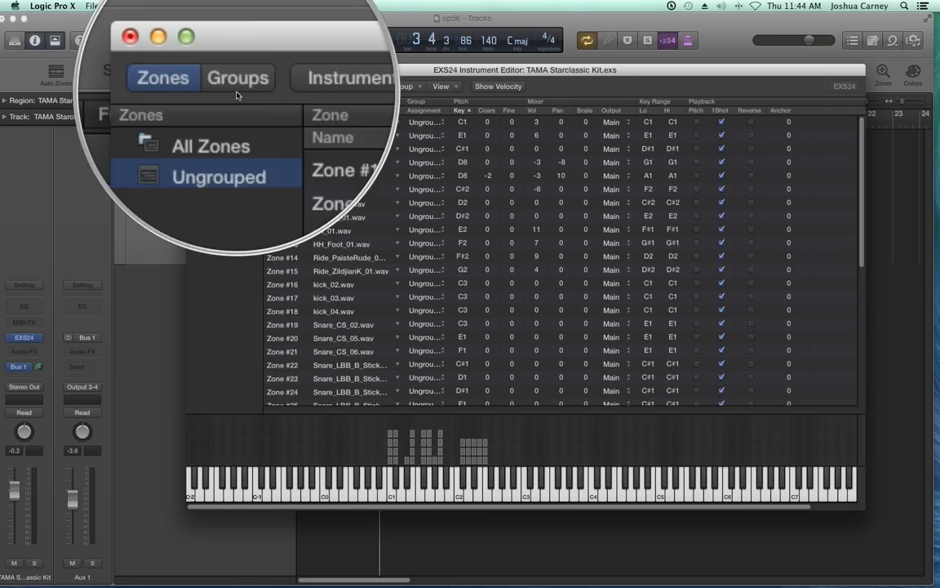
- Create four new, empty groups in the instrument's Groups view
click(228, 86)
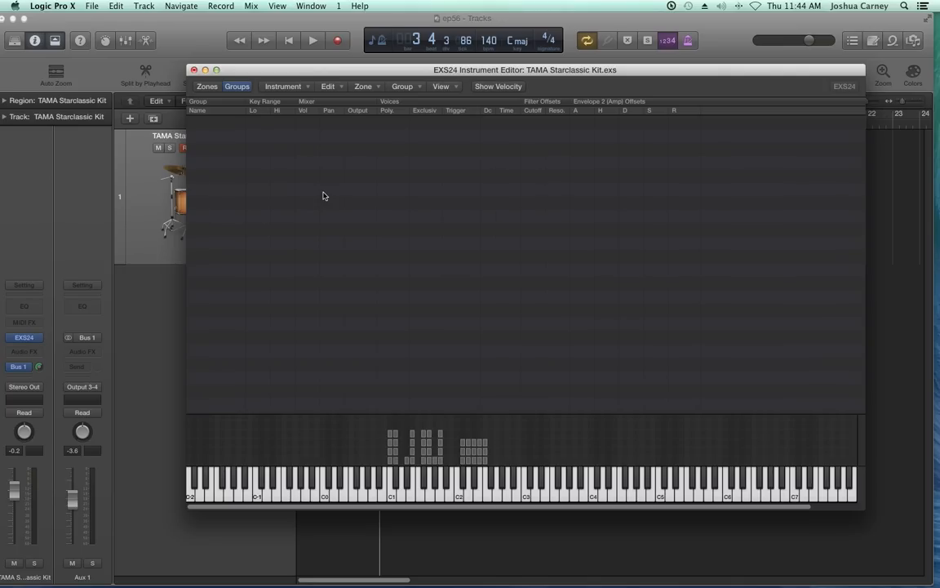
click(403, 87)
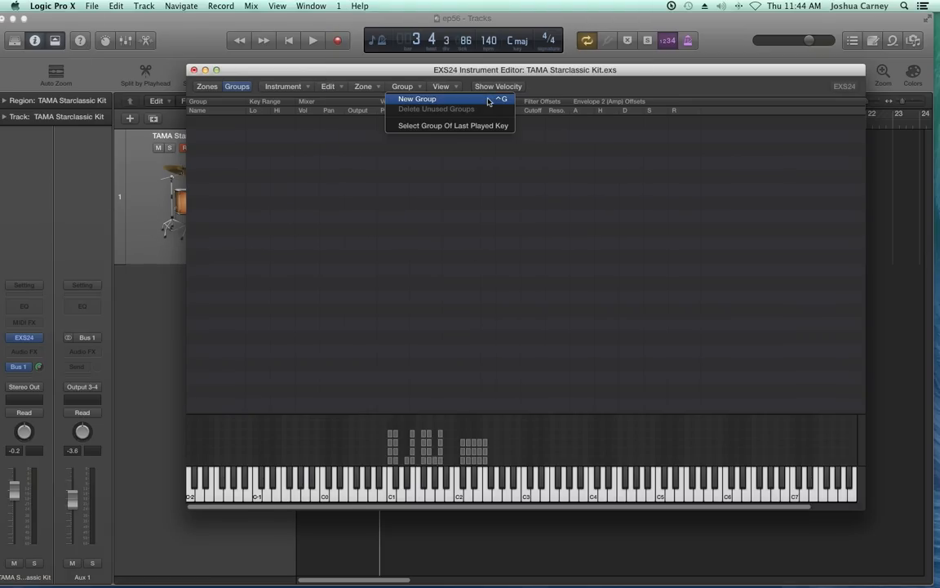
click(481, 101)
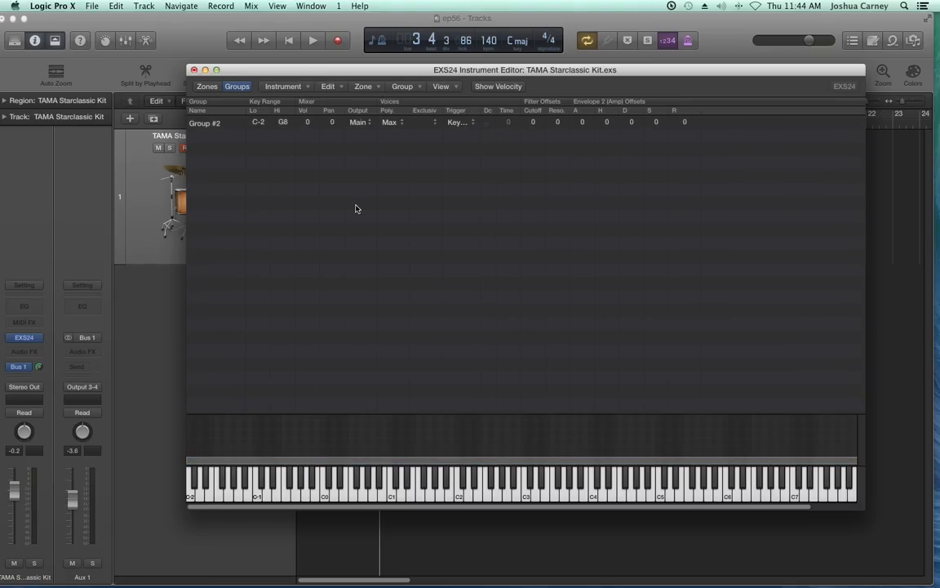
key(ctrl+g)
key(ctrl+g)
key(ctrl+g)
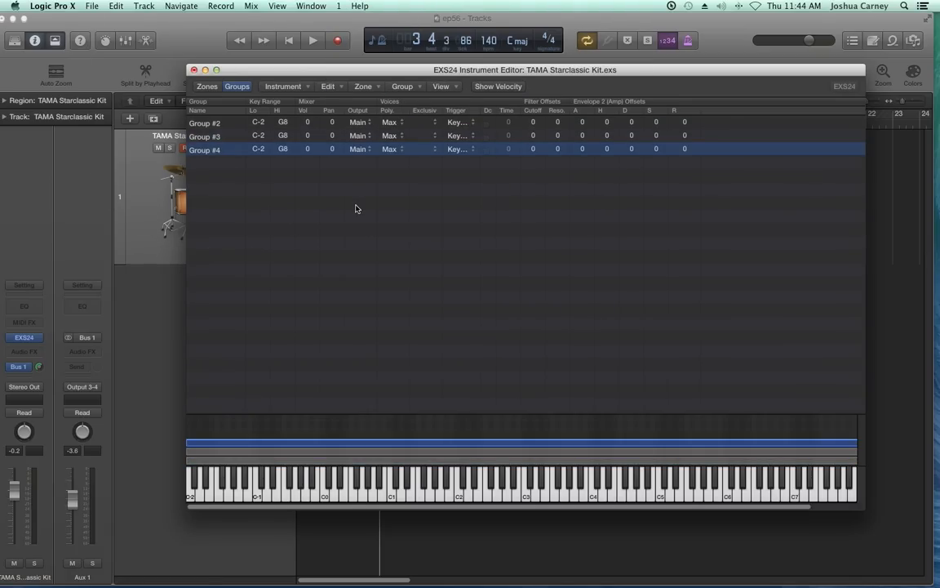
click(303, 206)
- Name the first two groups rr4-1 and rr4-2
click(206, 124)
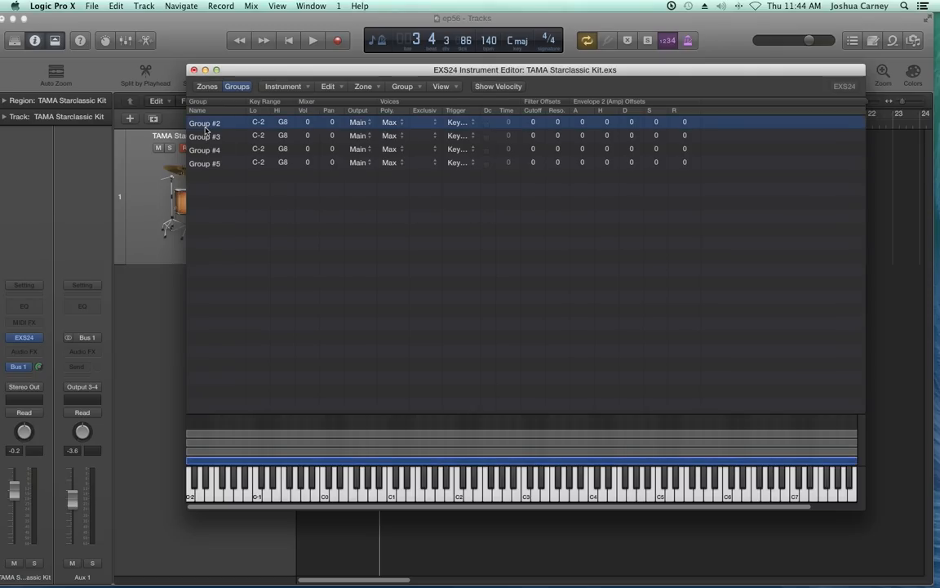
double_click(205, 124)
text(m)
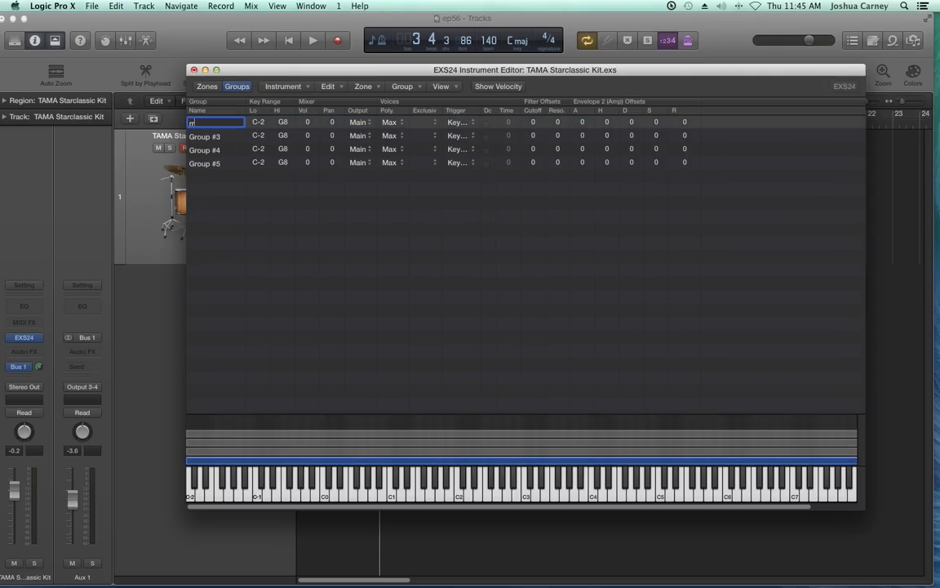
text(4-1)
key(Return)
double_click(204, 135)
text(rr4-2)
key(Return)
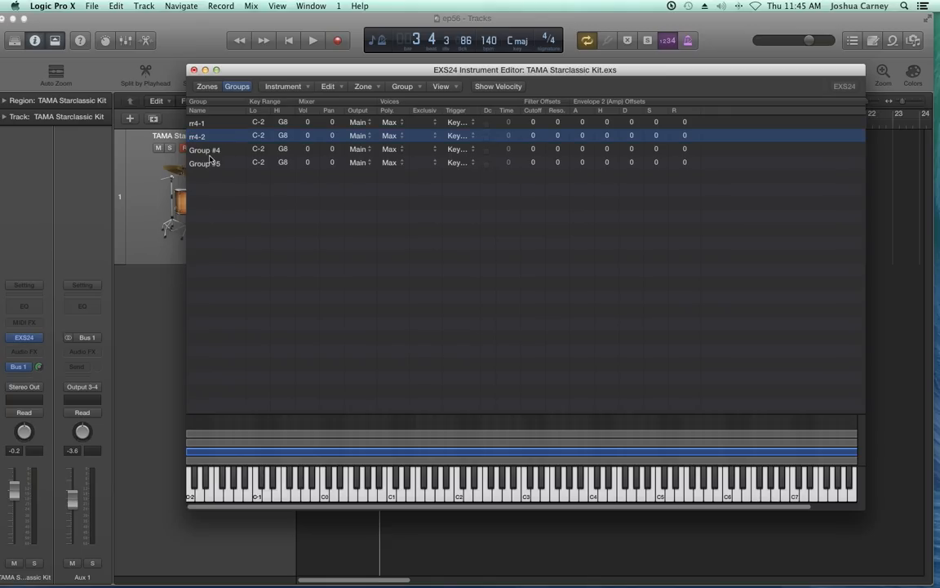
- Name the third and fourth groups rr4-3 and rr4-4
click(210, 160)
double_click(206, 150)
text(rr4-3)
key(Return)
click(205, 163)
double_click(205, 163)
text(rr4-4)
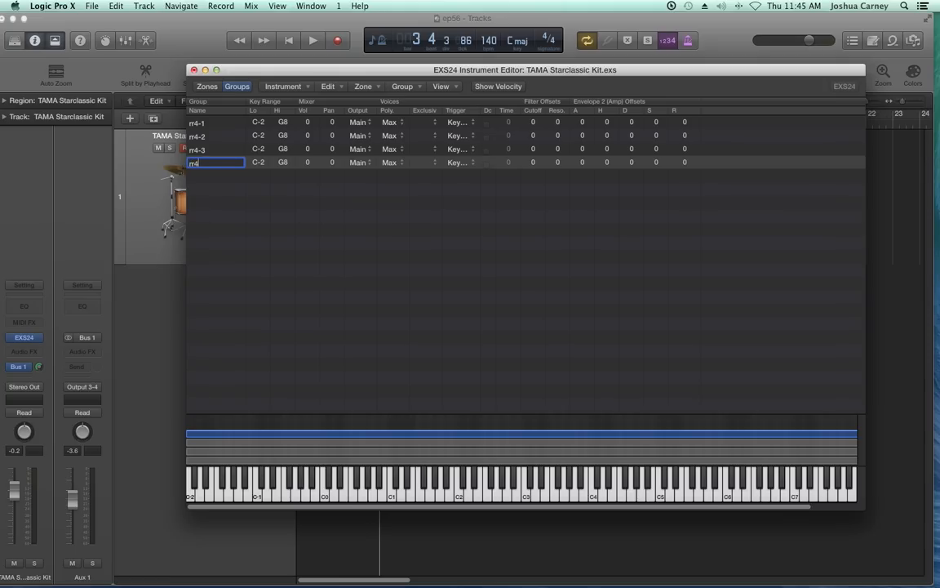
key(Return)
click(270, 295)
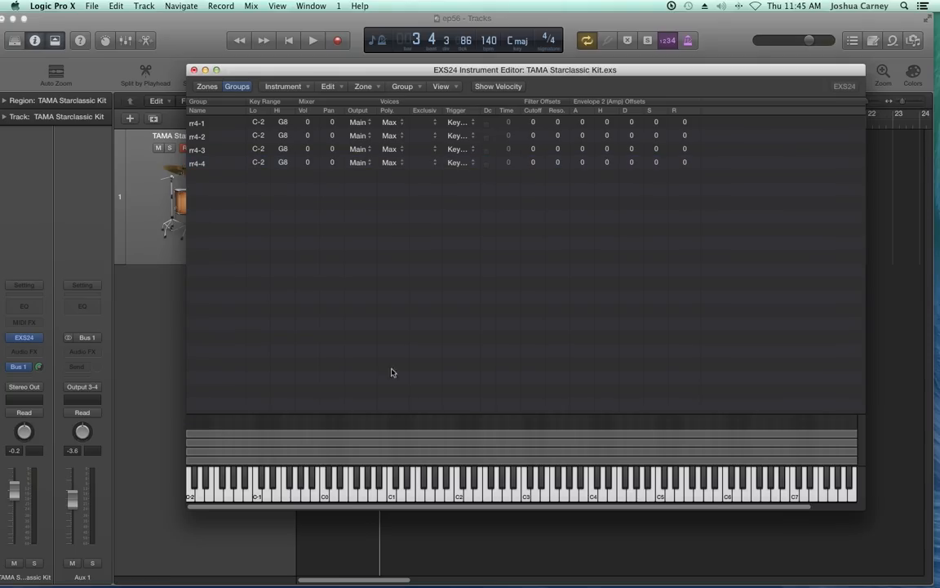
- Check the three-sample cymbal zones on the keyboard map and create three more groups for them
click(202, 86)
click(591, 424)
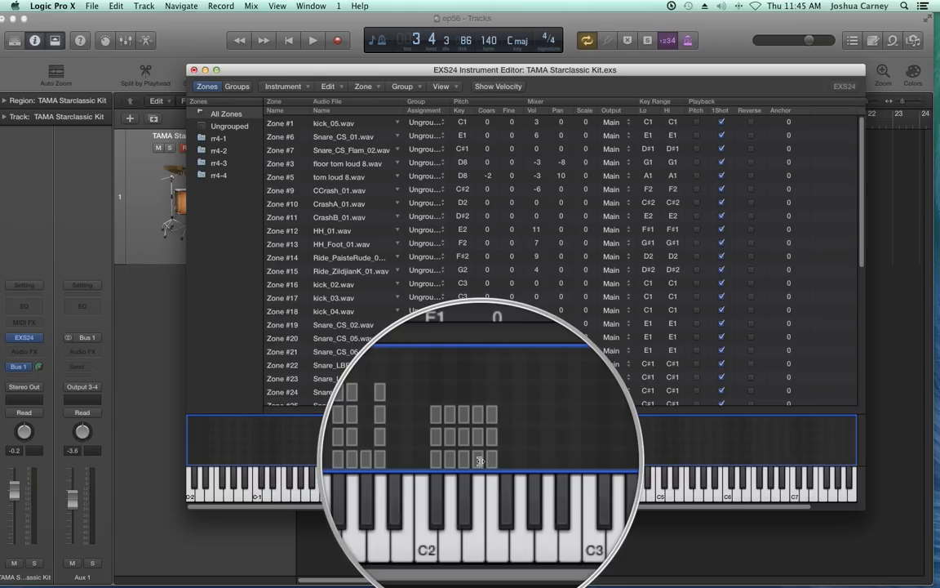
click(235, 86)
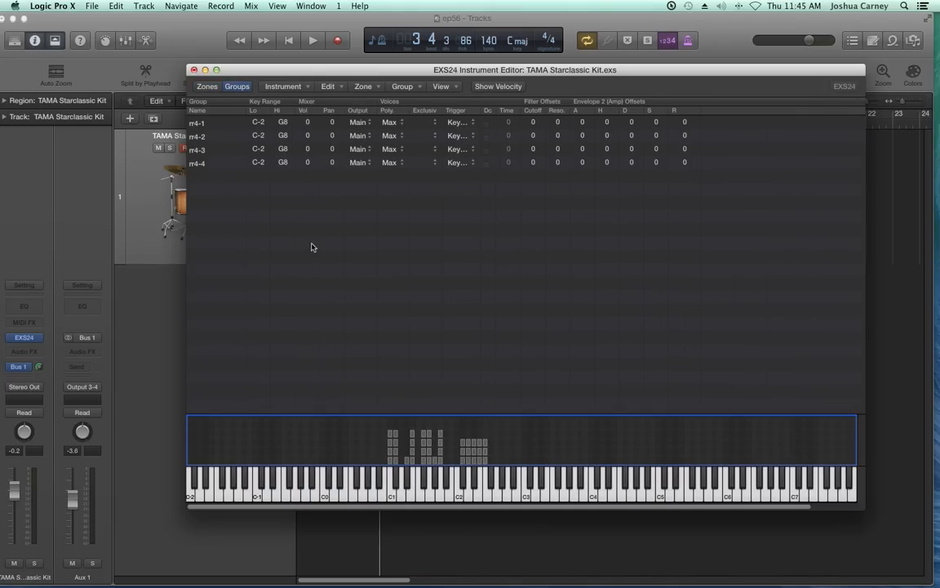
key(ctrl+g)
key(ctrl+g)
key(ctrl+g)
click(262, 254)
- Name the first of the three added groups rr3-1
double_click(205, 177)
text(rr3)
key(Return)
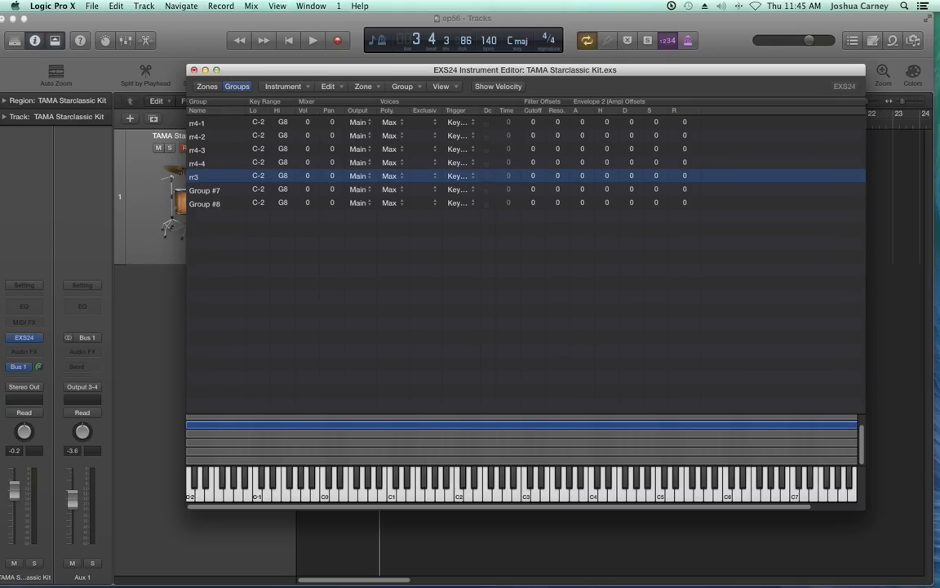
double_click(204, 180)
click(206, 178)
text(-1)
key(Return)
- Name the other two added groups rr3-2 and rr3-3, fixing any typing slip in the names
double_click(204, 190)
text(r3-2)
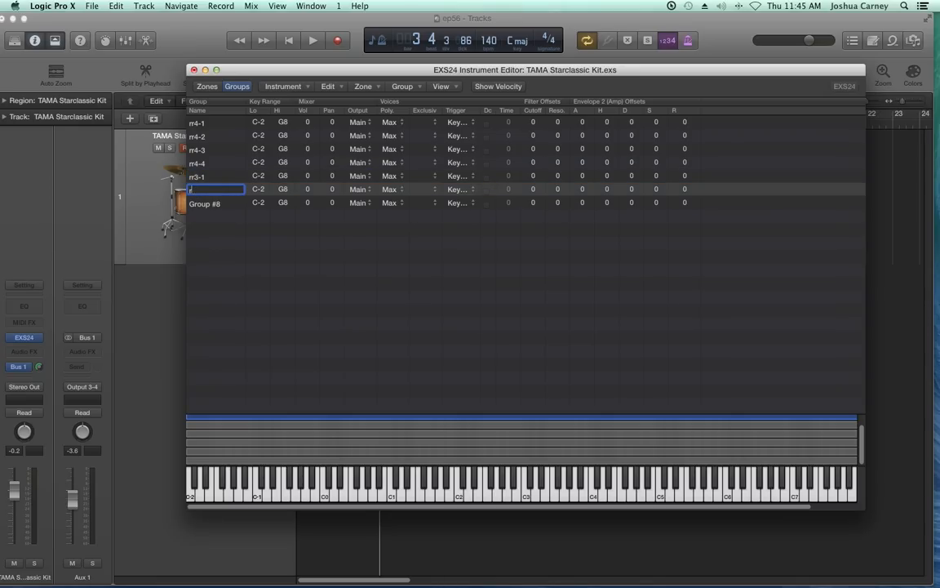
key(Return)
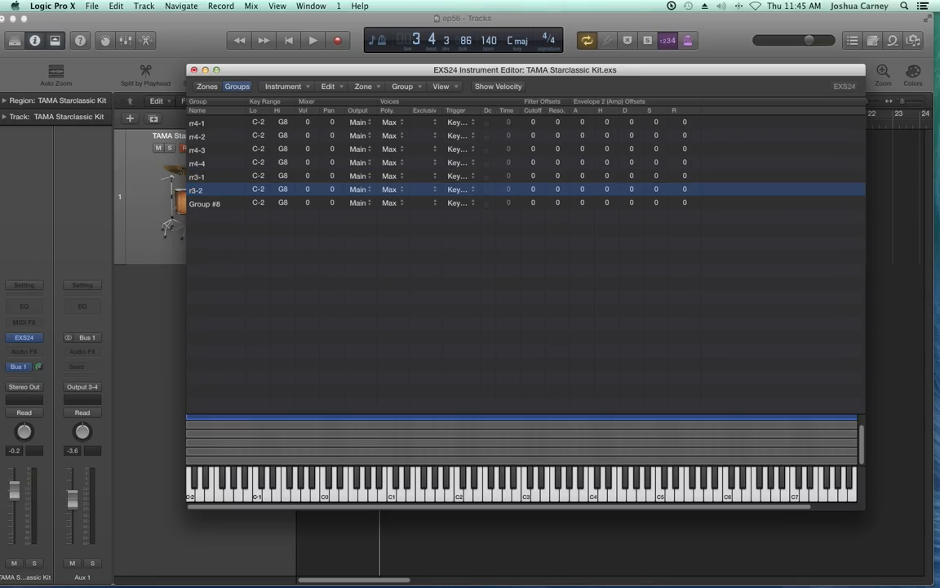
double_click(200, 204)
text(rr3-3)
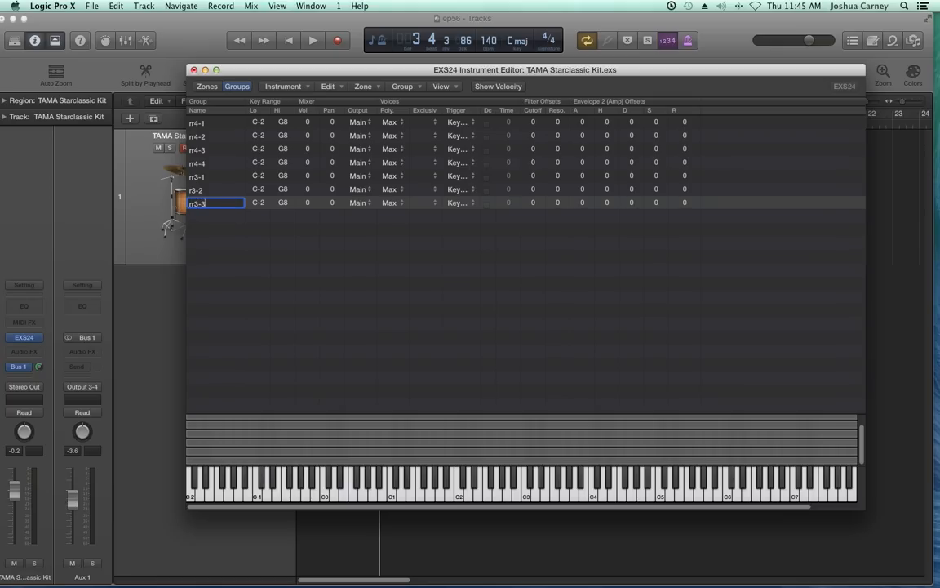
key(Return)
click(196, 190)
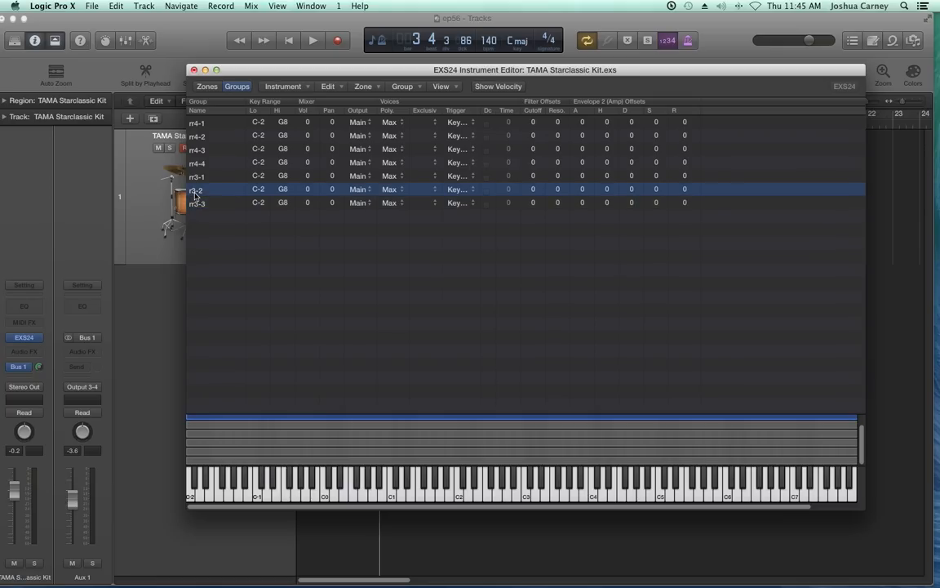
double_click(198, 193)
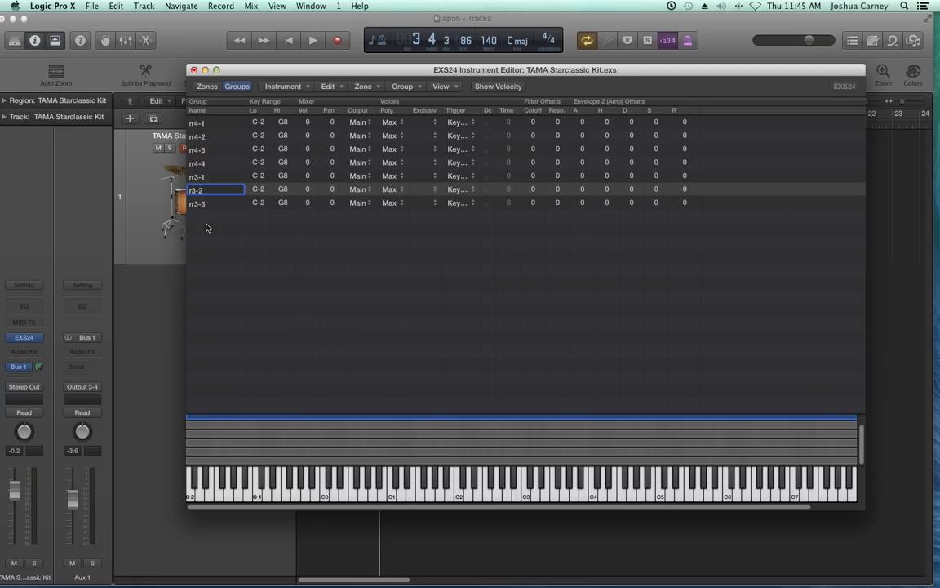
click(230, 249)
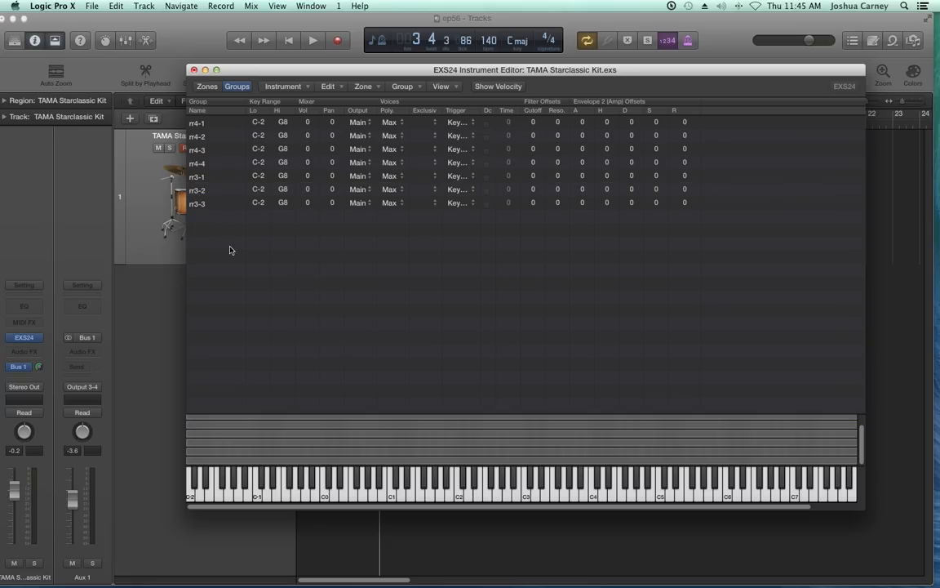
- Check the zones that have only one sample, then add one more group for them named single
click(206, 85)
click(640, 440)
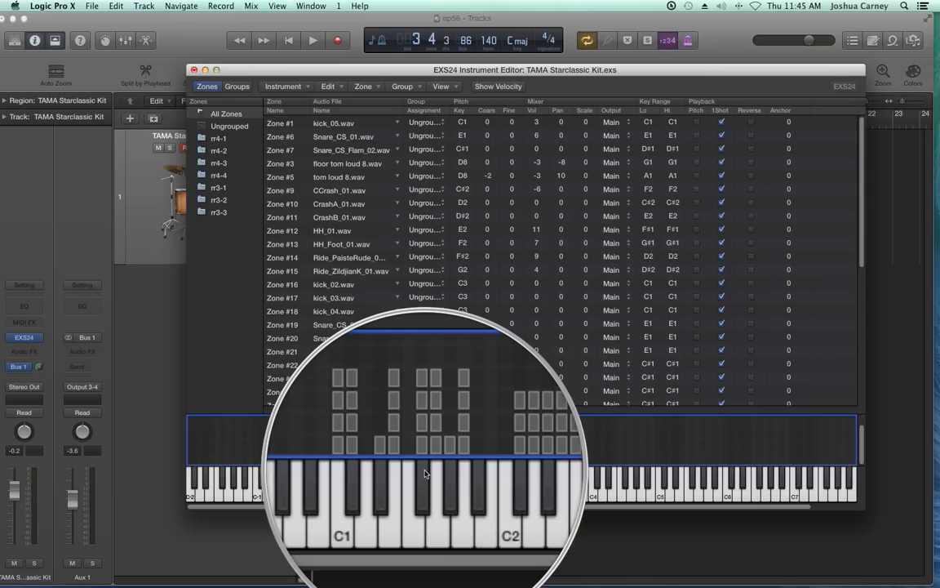
click(233, 88)
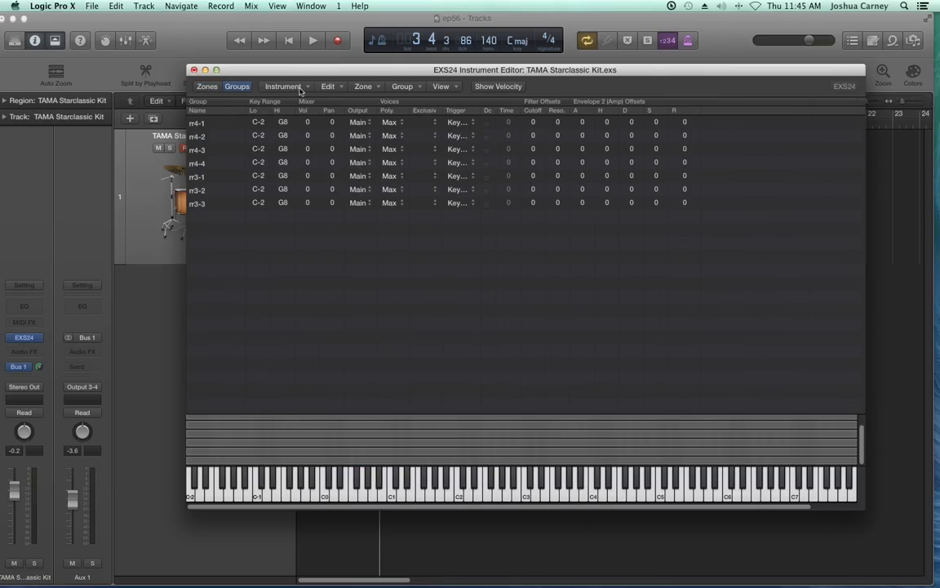
click(367, 89)
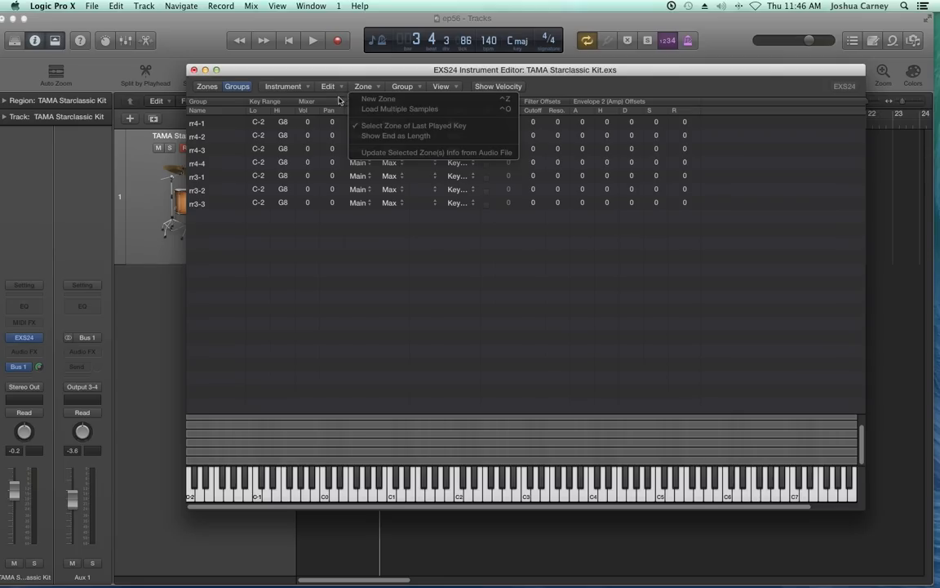
click(402, 90)
click(400, 98)
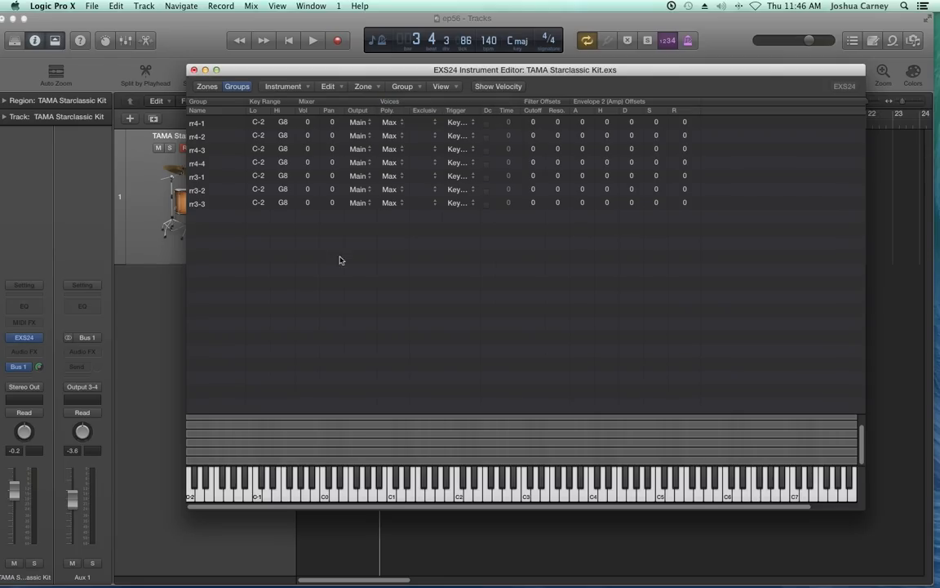
double_click(204, 217)
text(single)
key(Return)
click(227, 284)
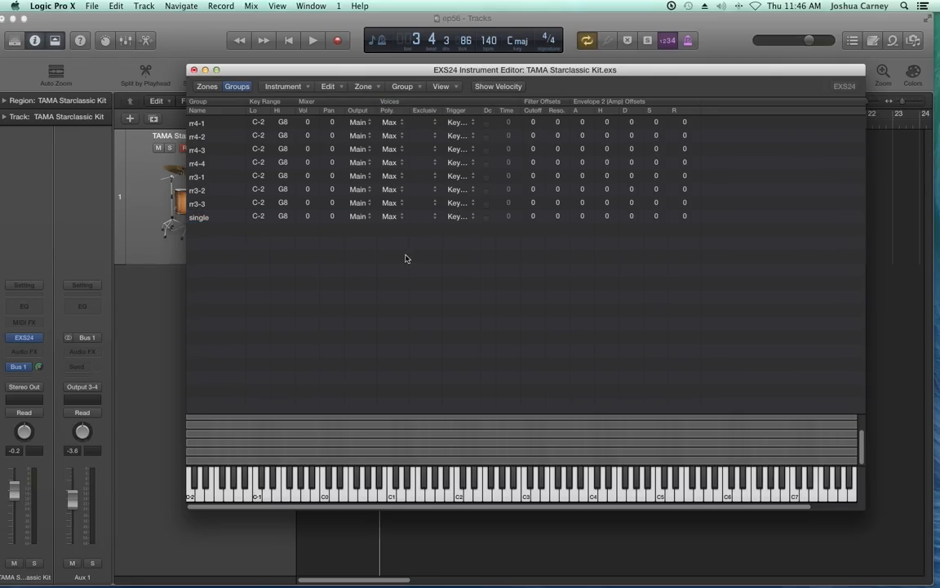
- Select all the four-sample kick, snare, tom and hi-hat zones on the keyboard map and assign them to group rr4-1
click(208, 87)
click(358, 436)
drag(370, 427, 397, 460)
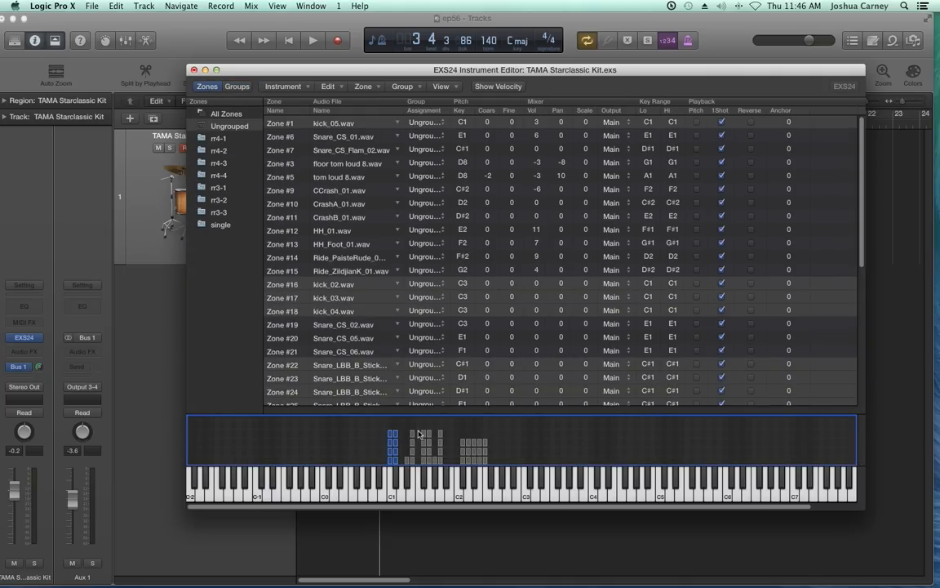
mouse_move(419, 427)
mouse_down()
mouse_move(414, 462)
mouse_move(441, 462)
mouse_up()
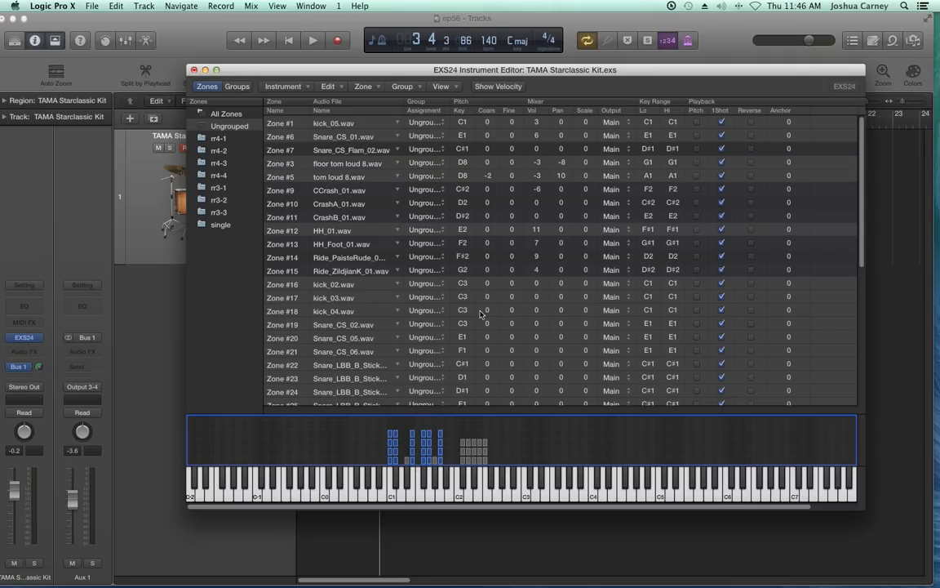
click(439, 127)
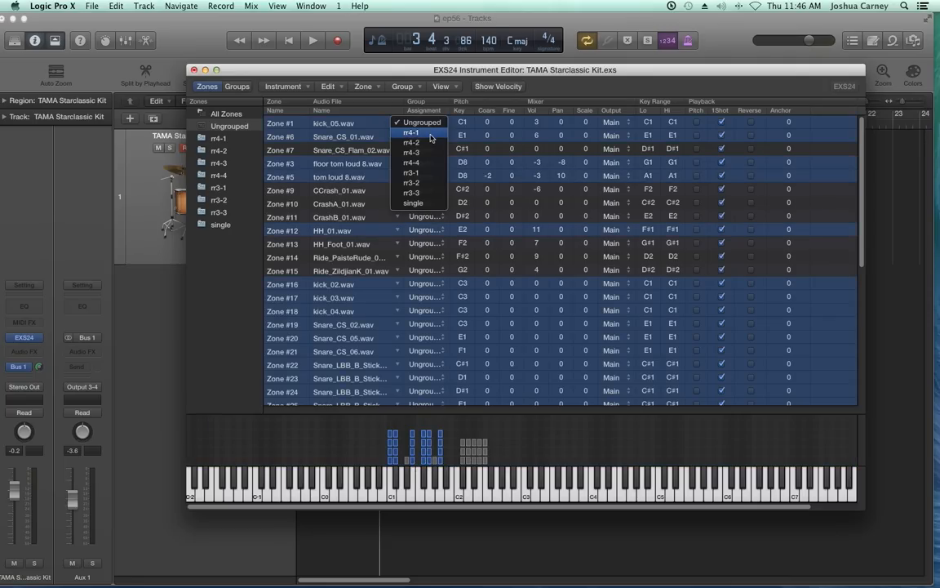
click(431, 135)
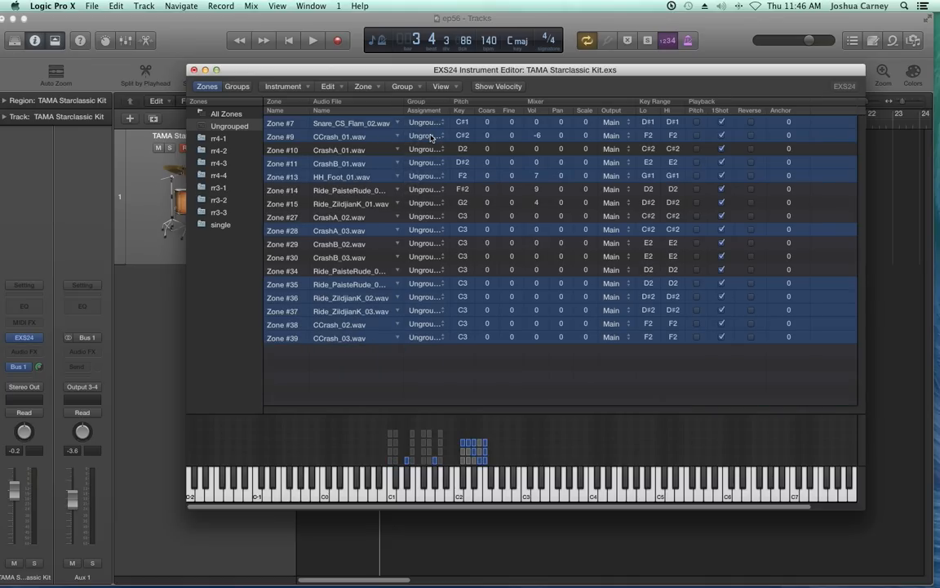
- Select all the three-sample crash and ride cymbal zones and assign them to group rr3-1
click(493, 364)
drag(513, 430, 465, 465)
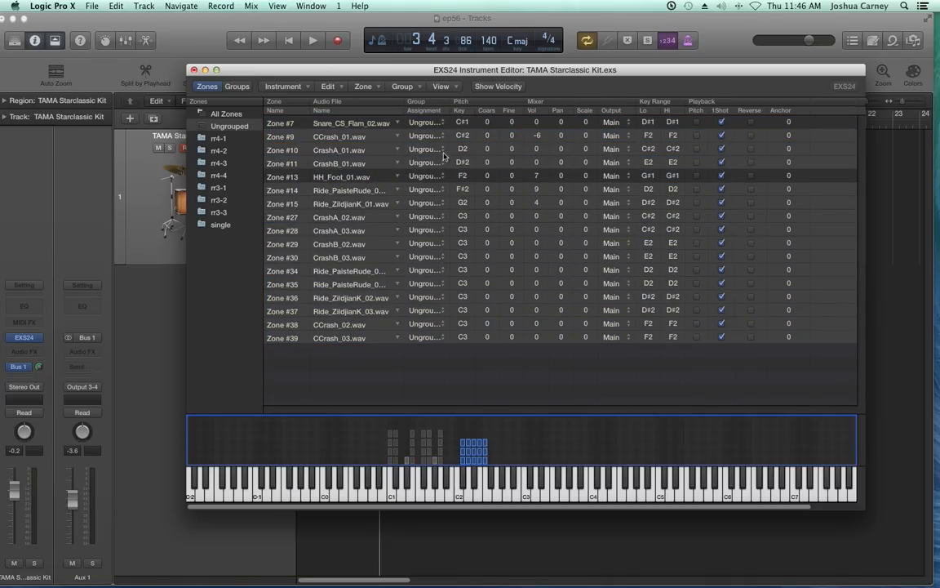
click(422, 136)
click(428, 187)
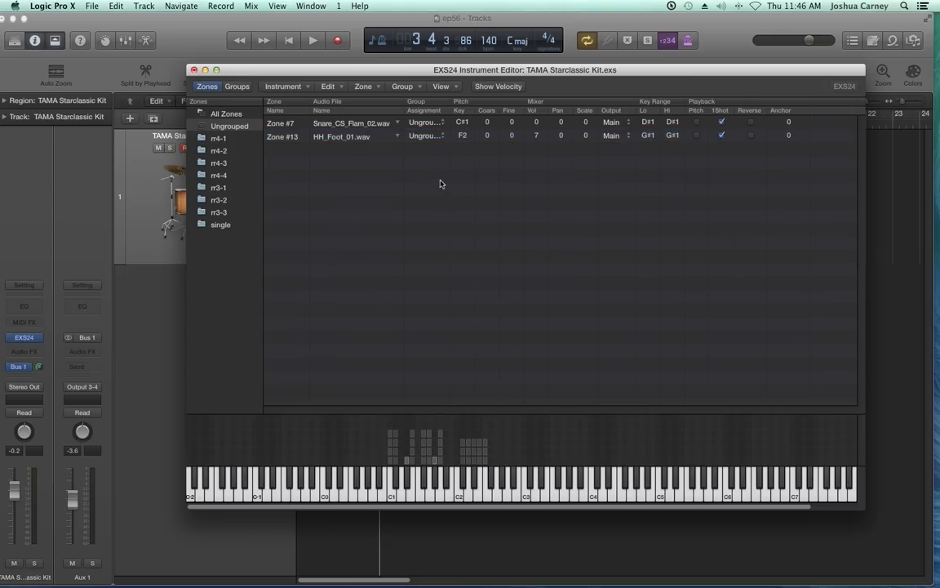
- Assign the Snare_CS_Flam_02.wav and HH_Foot_01.wav zones to the single group
click(426, 123)
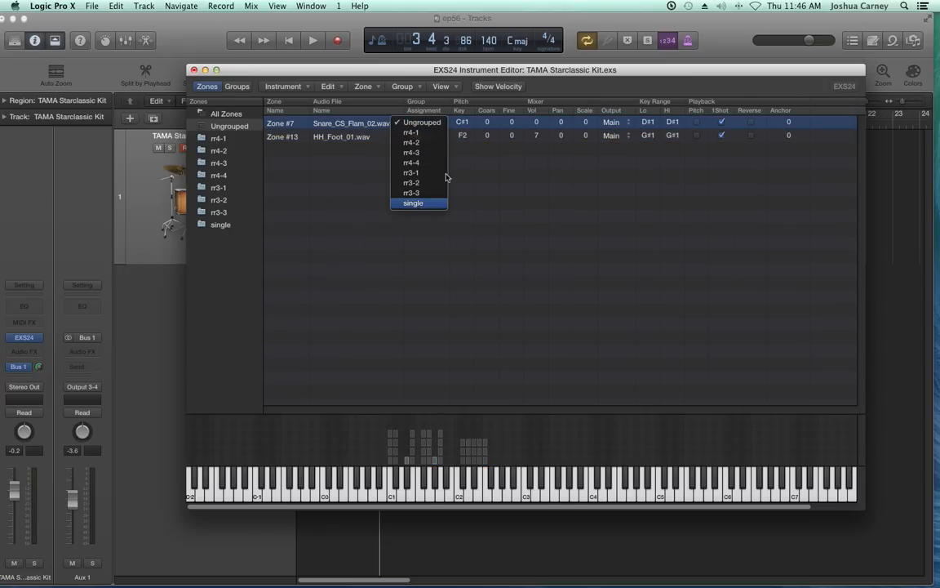
click(418, 203)
click(428, 122)
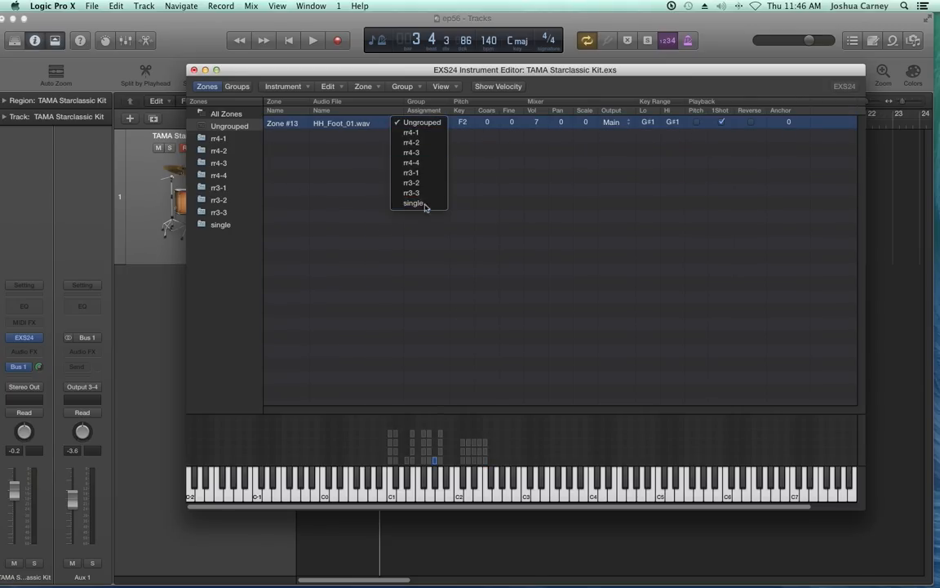
click(427, 204)
- Review which zones the rr4-1 to rr4-4 groups hold, inspecting the C1 and C#1 zones in rr4-1
click(218, 138)
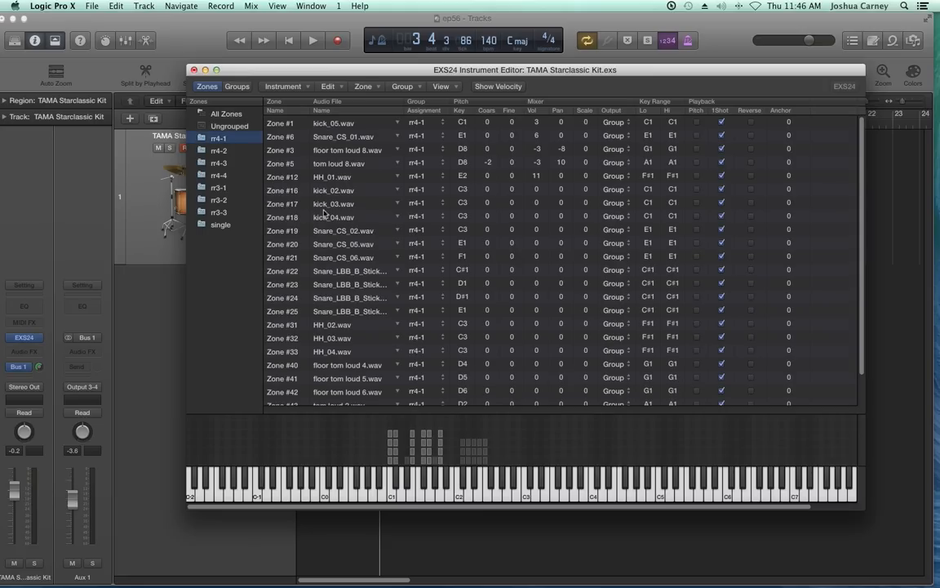
key(Down)
key(Down)
key(Down)
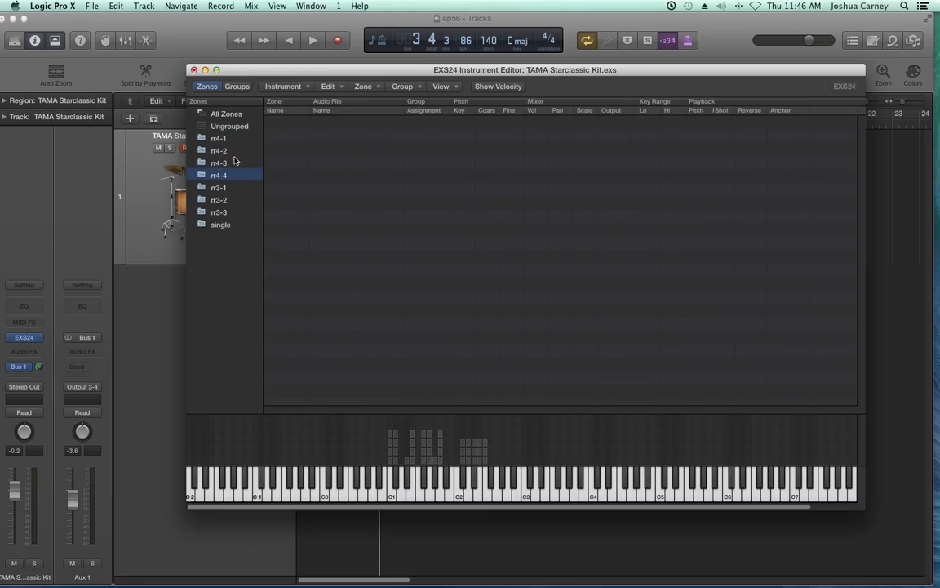
click(238, 140)
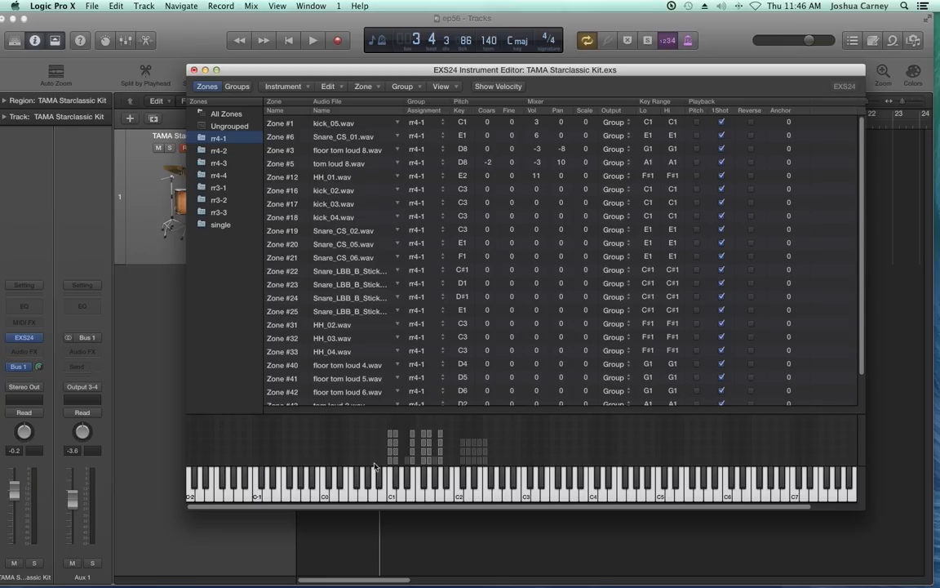
click(392, 445)
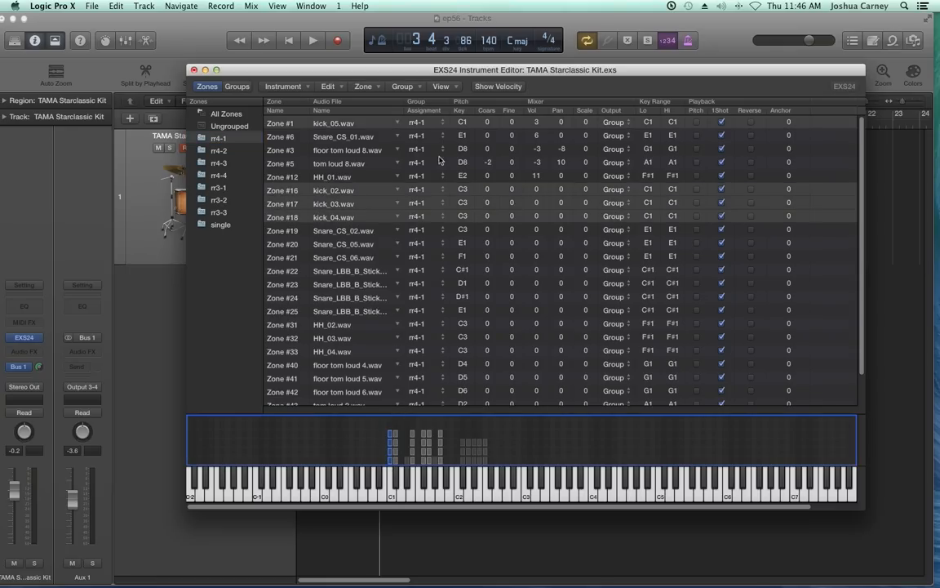
click(832, 298)
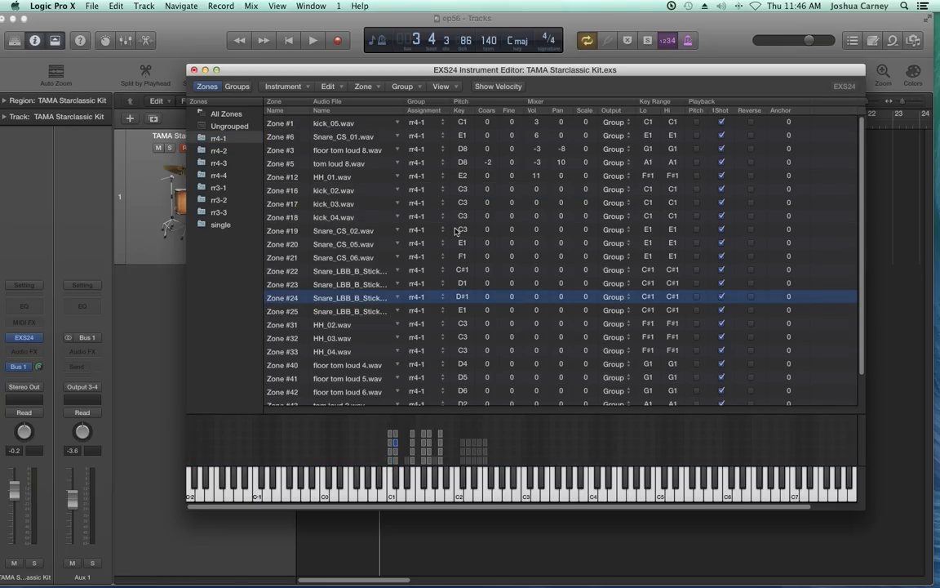
- Reassign the kick_02.wav zone on C1 from rr4-1 to group rr4-2
click(392, 461)
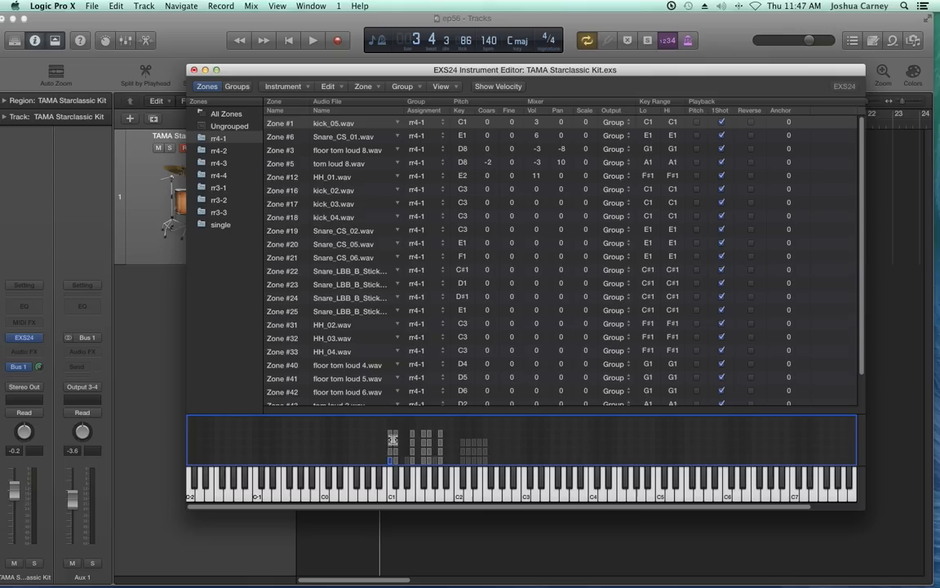
click(391, 457)
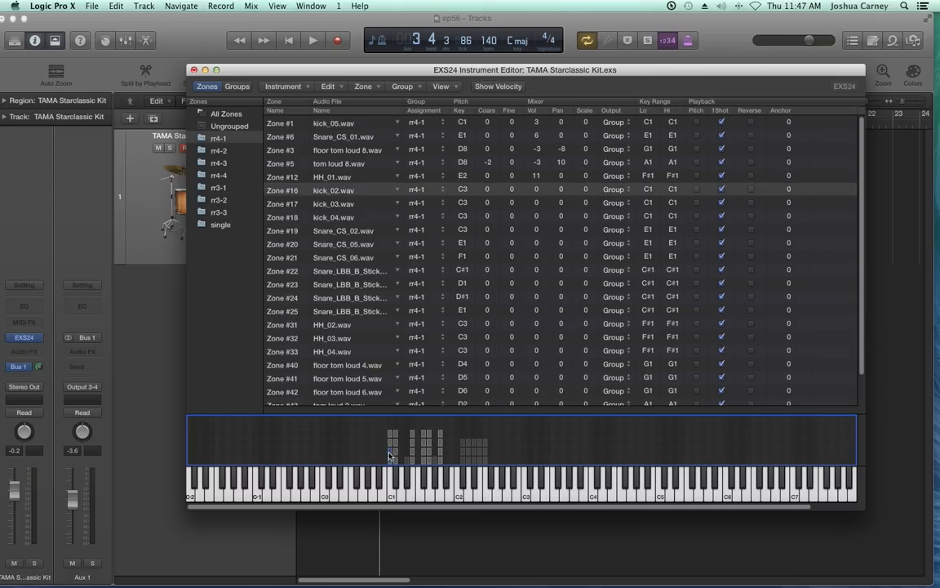
click(396, 189)
click(429, 199)
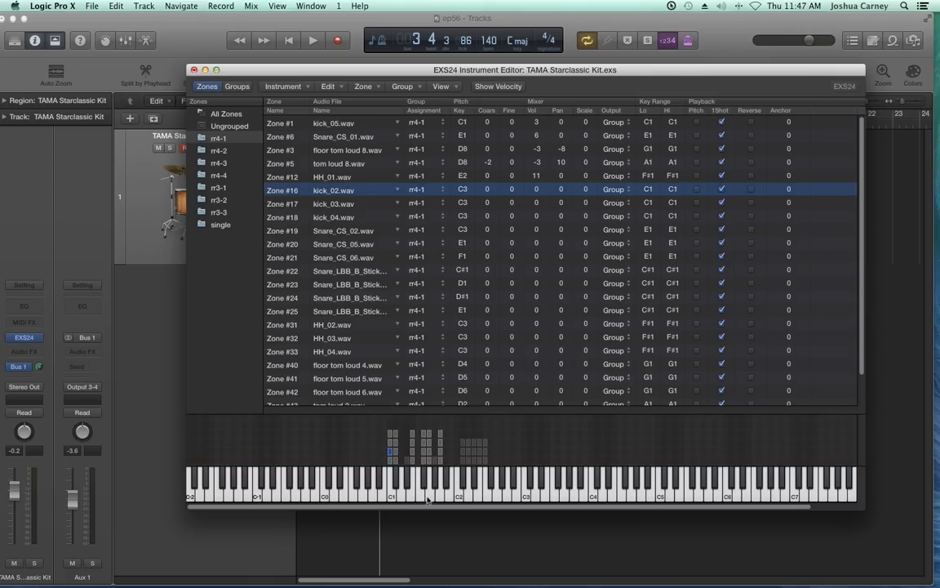
- Assign kick_03.wav to group rr4-3 and kick_04.wav to rr4-4, and check the contents of the rr4 groups
click(390, 447)
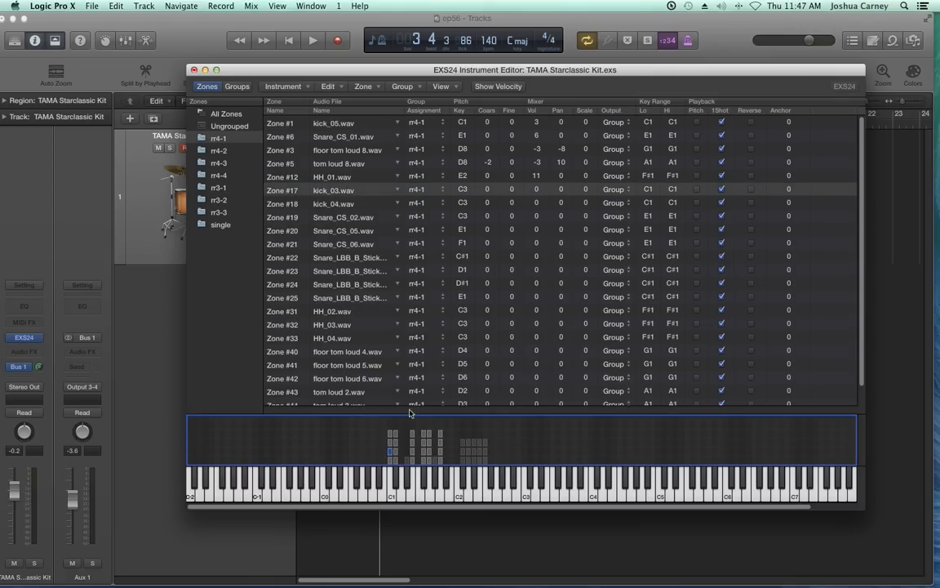
click(412, 189)
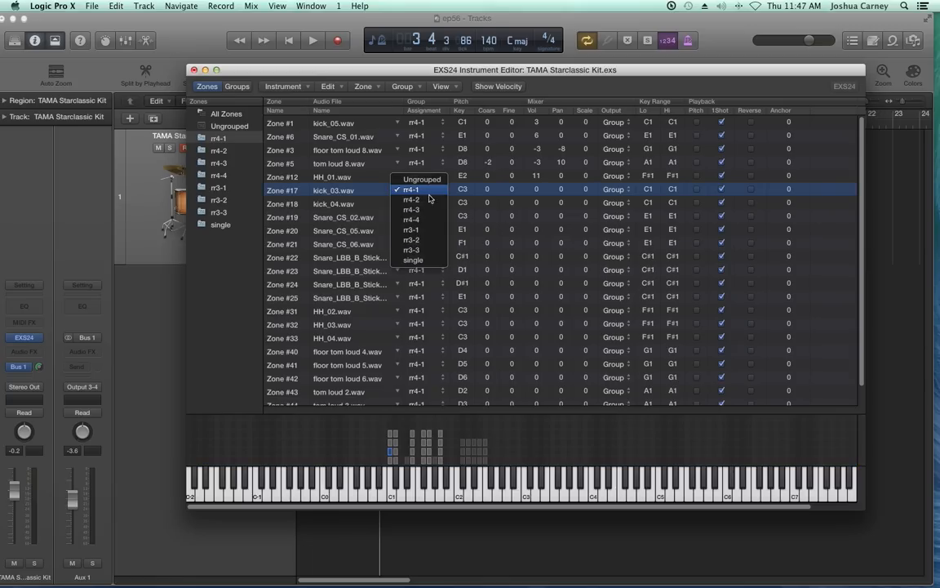
click(429, 211)
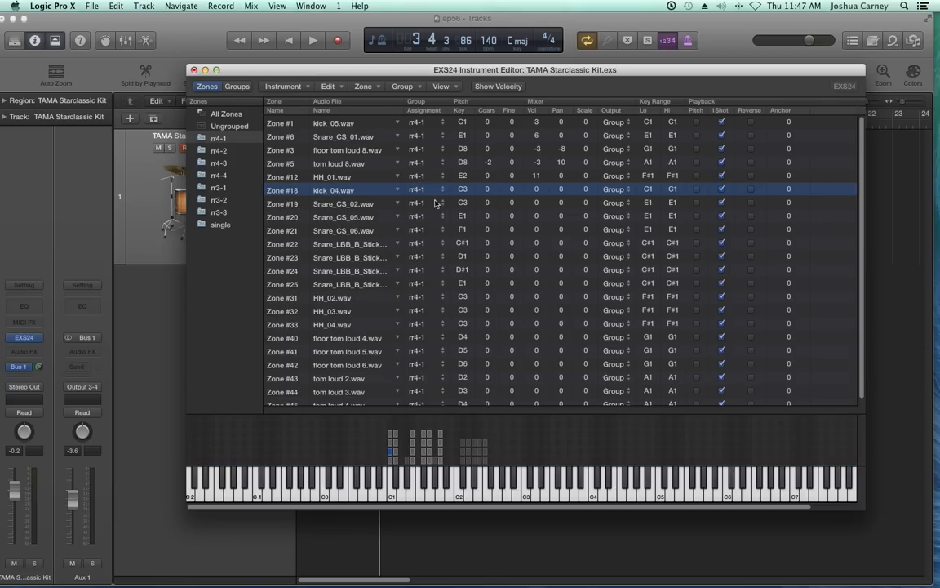
click(415, 189)
click(429, 212)
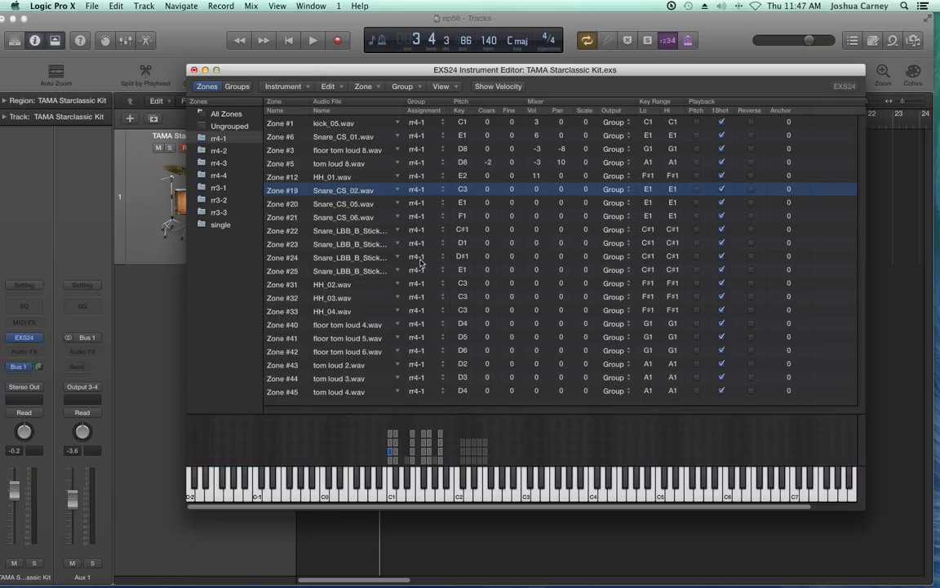
click(342, 124)
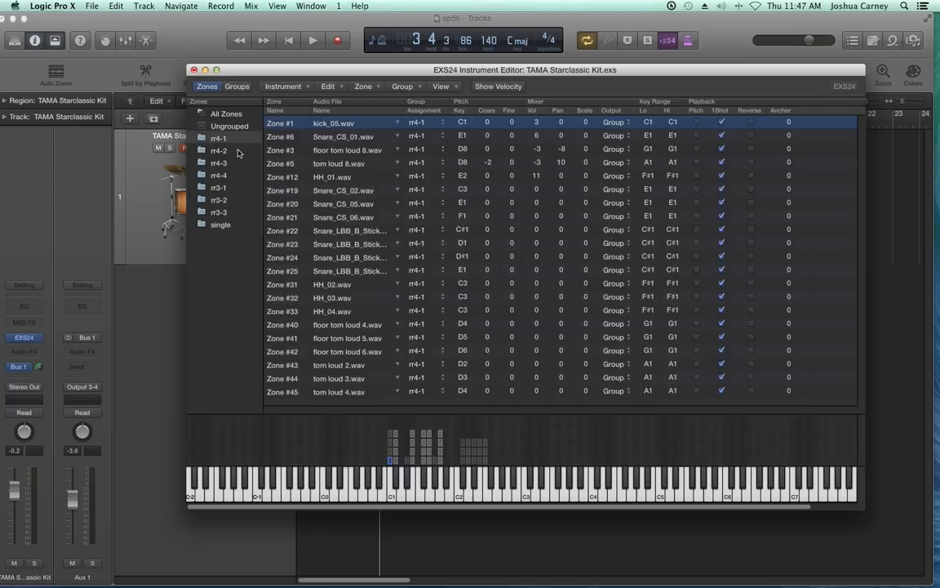
click(232, 151)
click(237, 163)
click(229, 151)
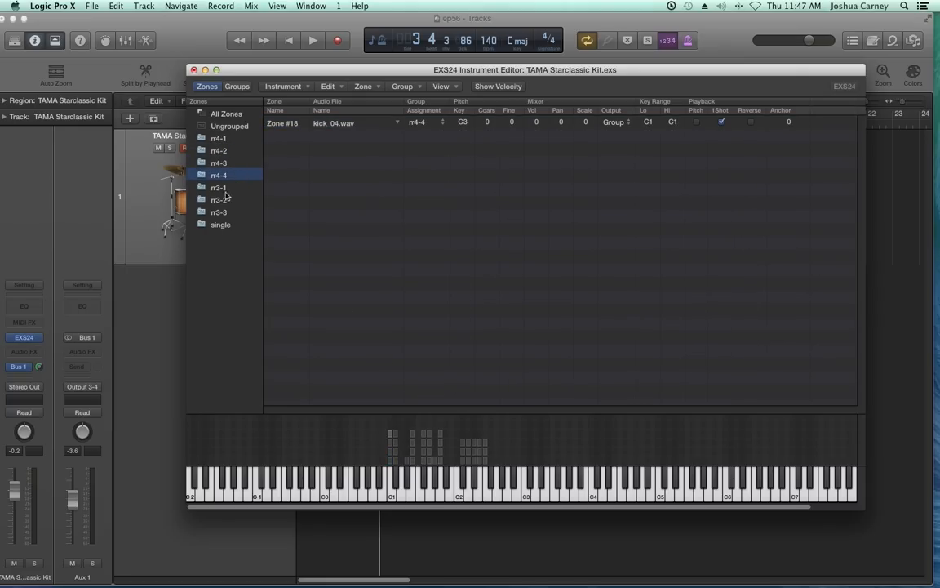
- Distribute the C#1 snare stick zones in rr4-1, assigning Zone #23 to rr4-2, Zone #24 to rr4-3 and Zone #25 to rr4-4
click(208, 138)
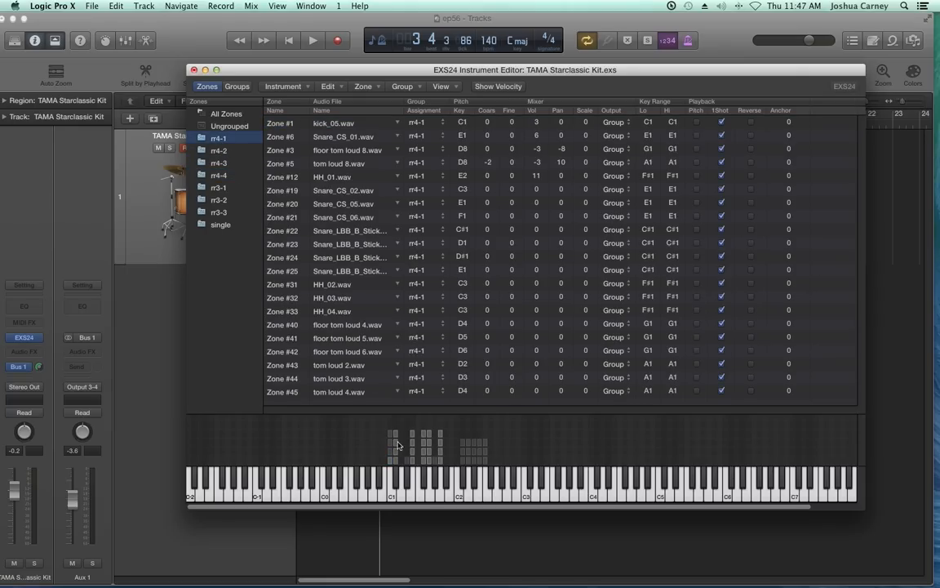
click(398, 477)
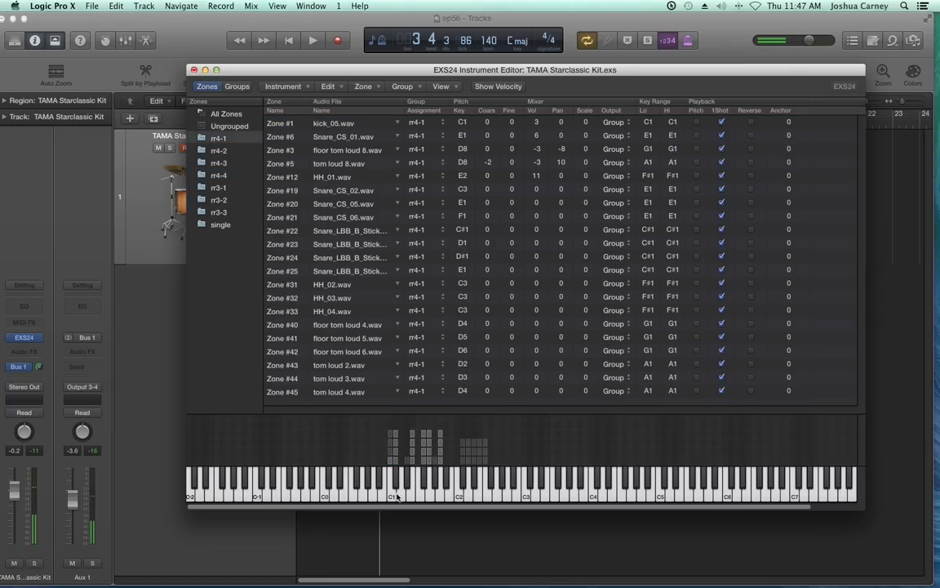
click(398, 480)
click(398, 457)
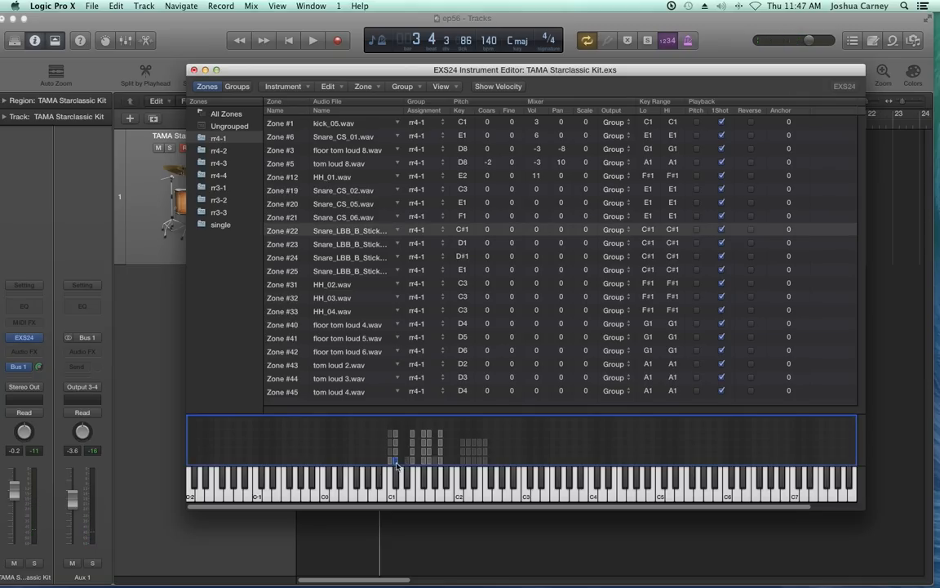
click(400, 243)
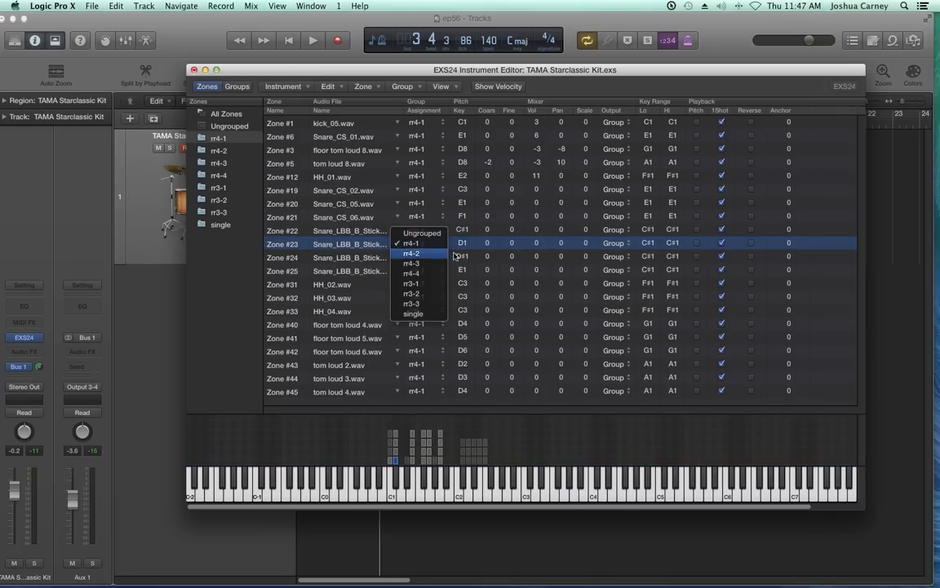
click(441, 254)
click(441, 258)
click(379, 238)
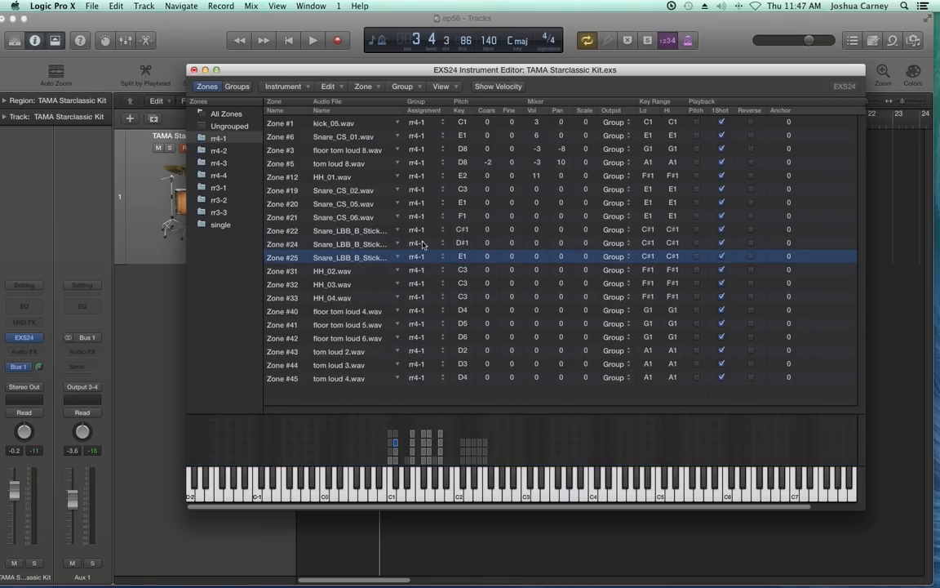
click(422, 243)
click(429, 258)
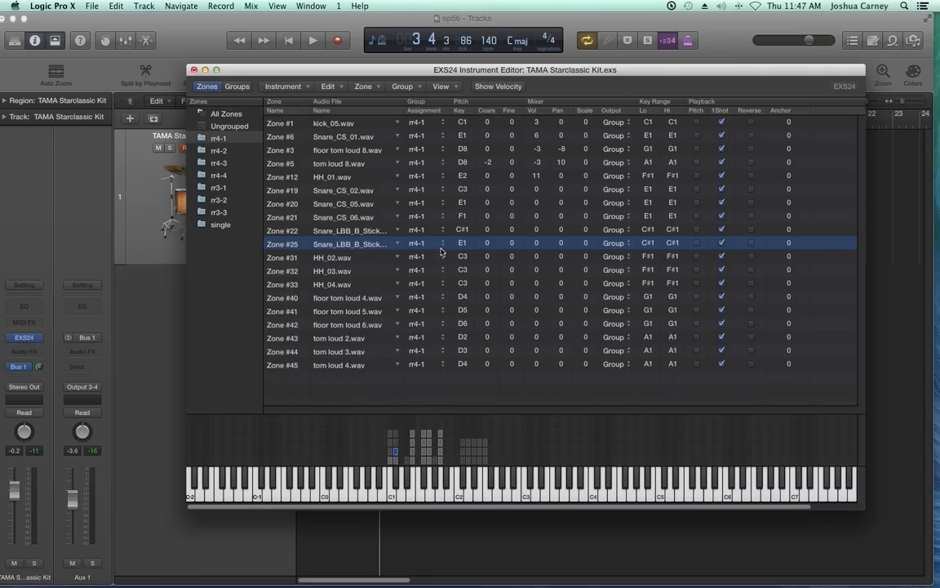
click(435, 245)
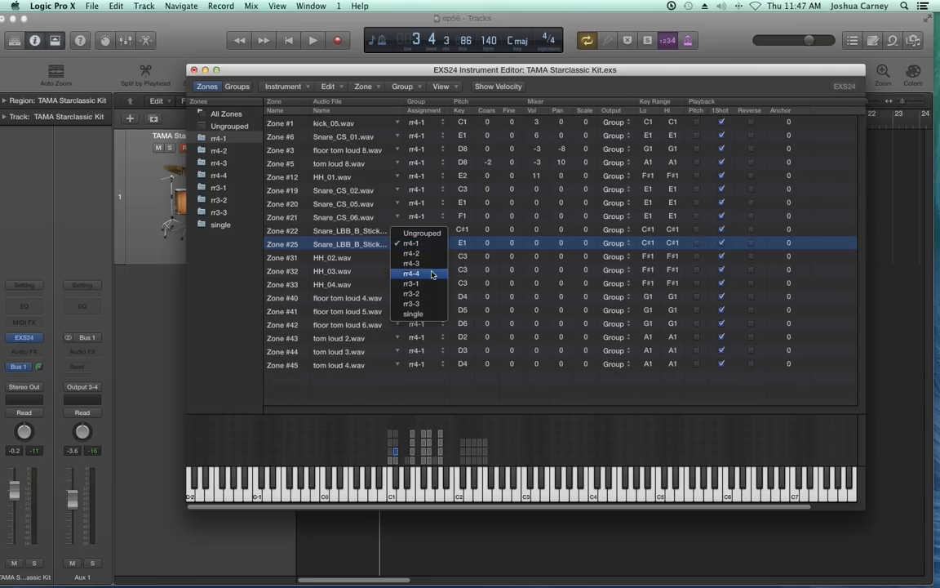
click(430, 282)
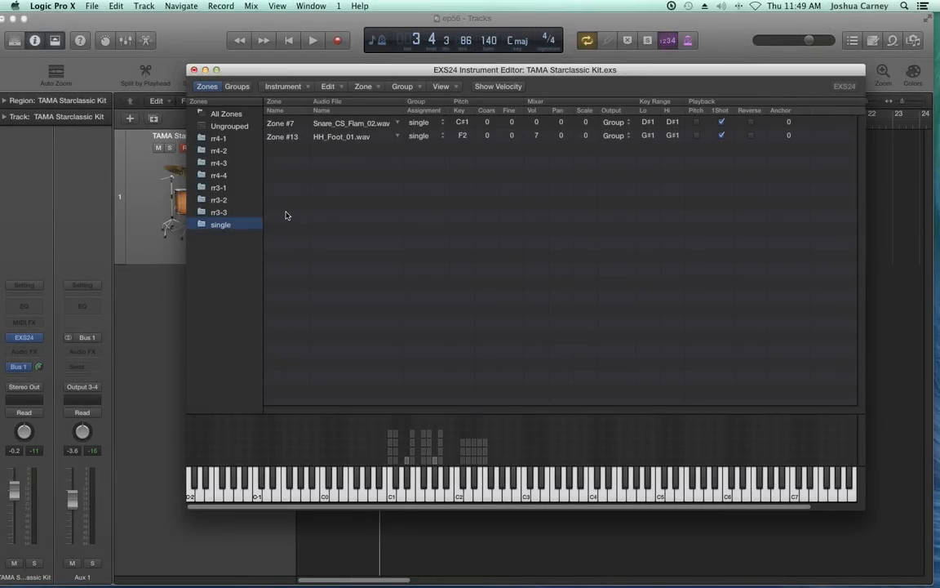
- Show the Select Group By columns in the groups view and move them directly beside the group names
click(237, 86)
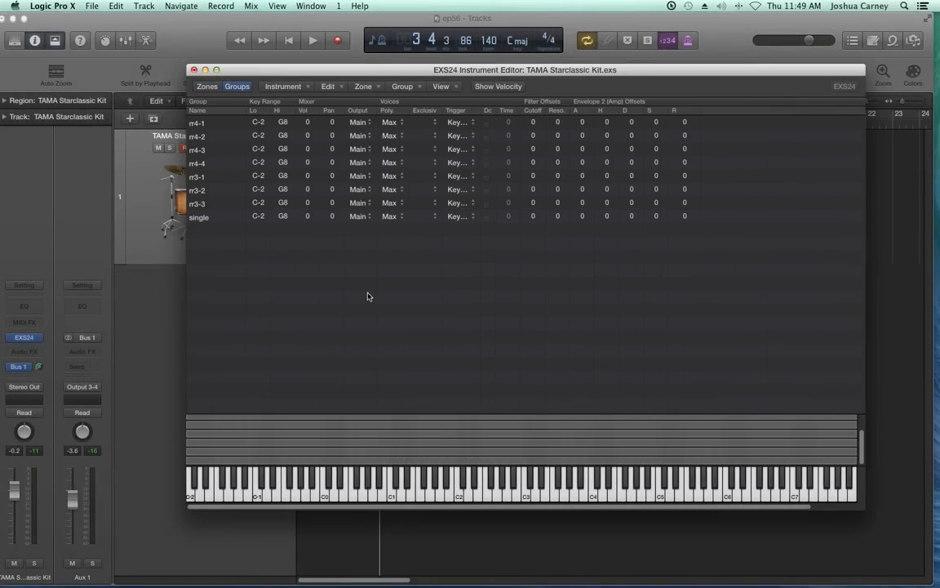
click(511, 203)
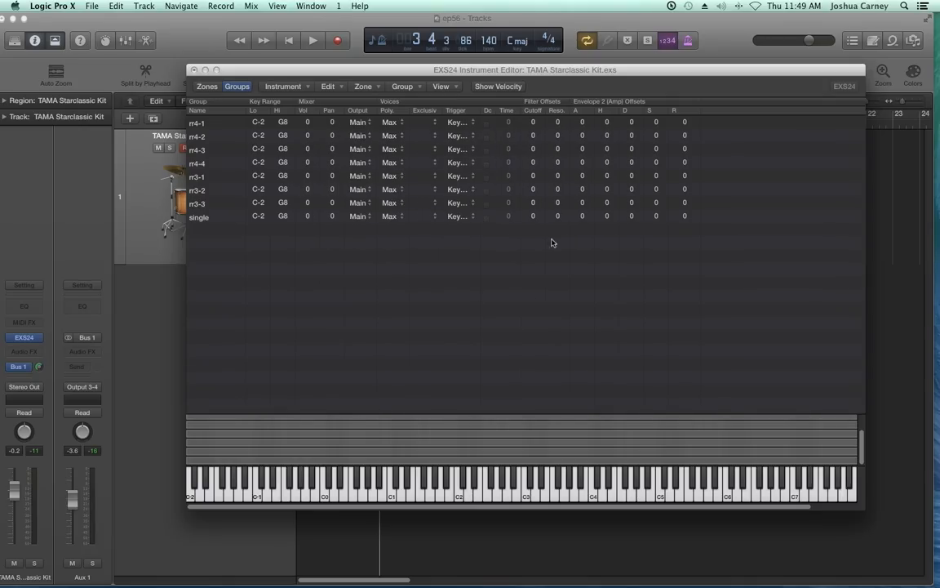
click(441, 87)
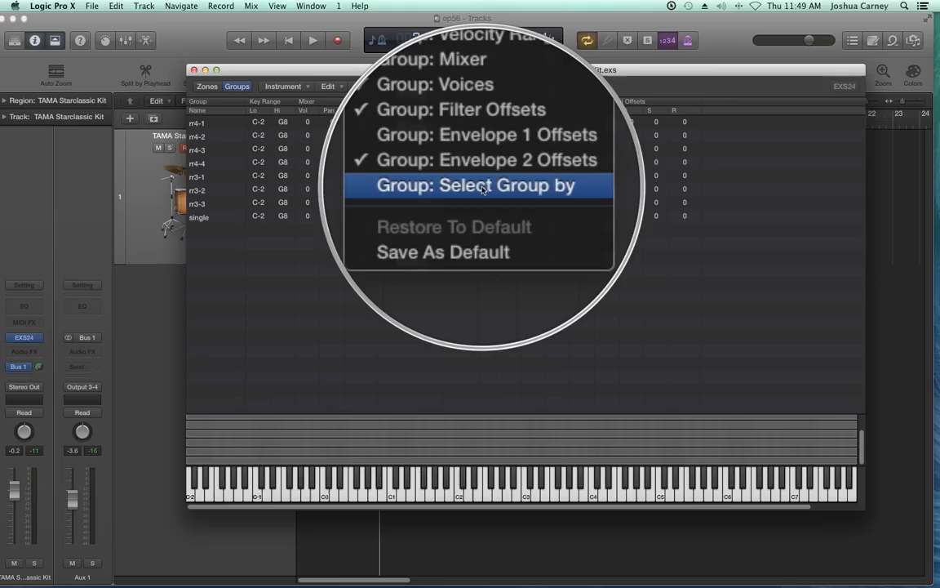
click(481, 187)
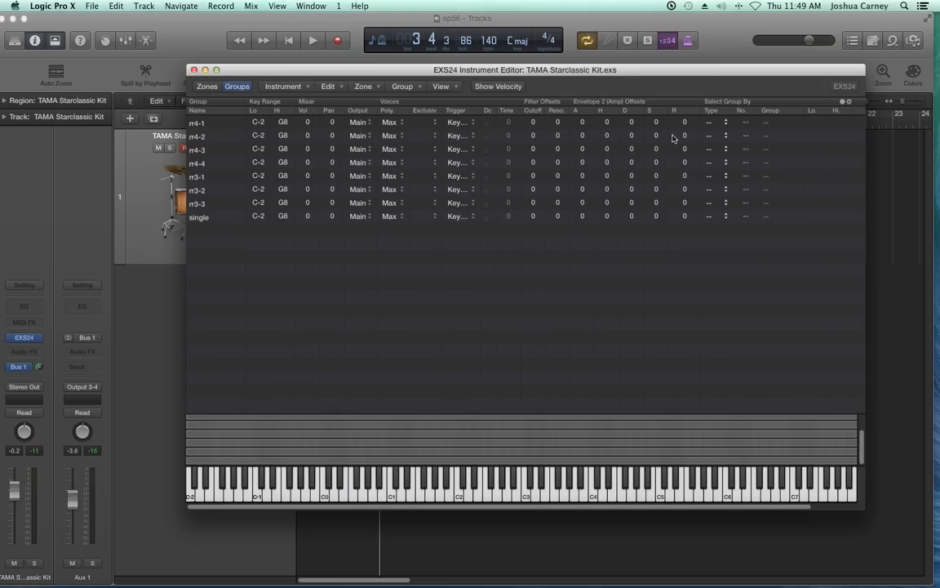
drag(725, 106, 249, 102)
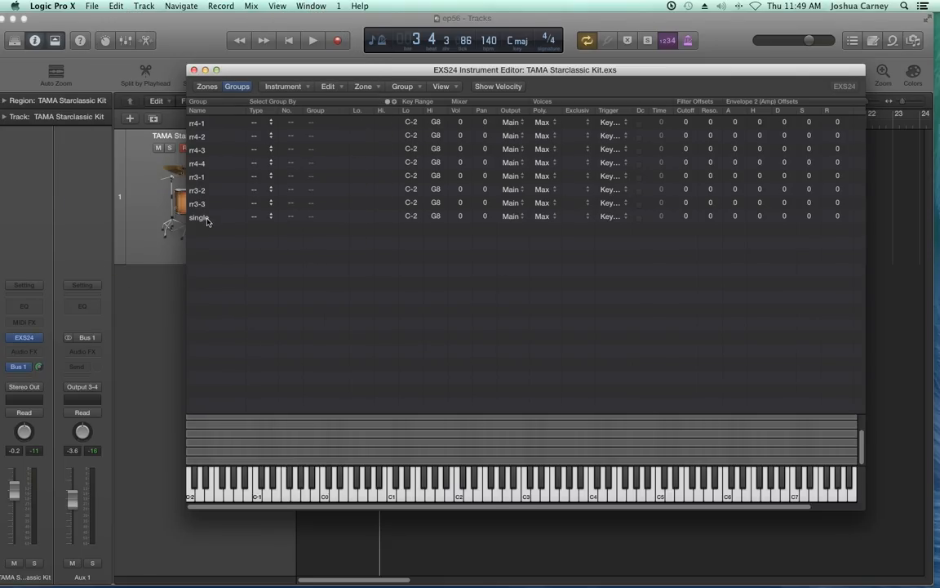
- Set the Select Group By type to Group for all groups, and reset the single group's type to none
key(super+a)
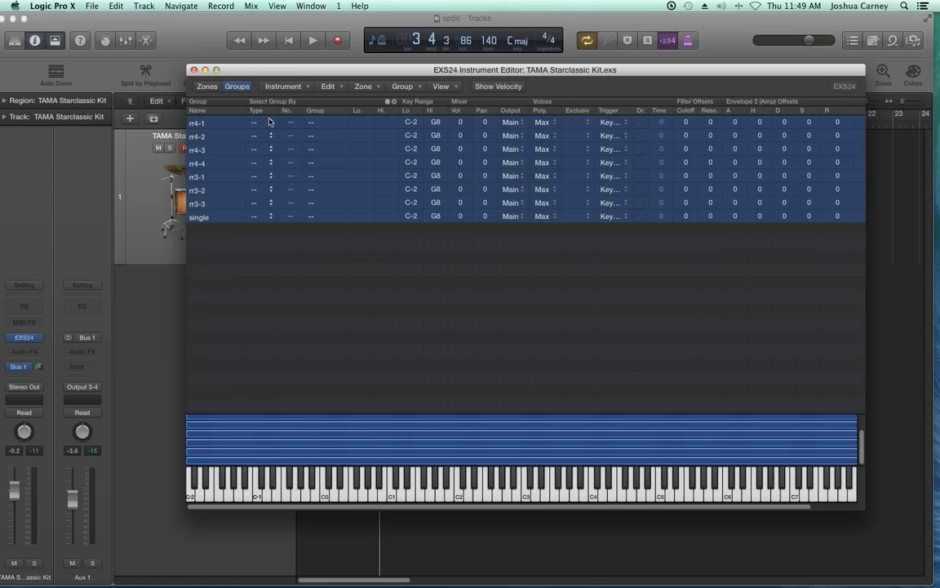
click(273, 122)
click(247, 137)
click(278, 241)
click(269, 216)
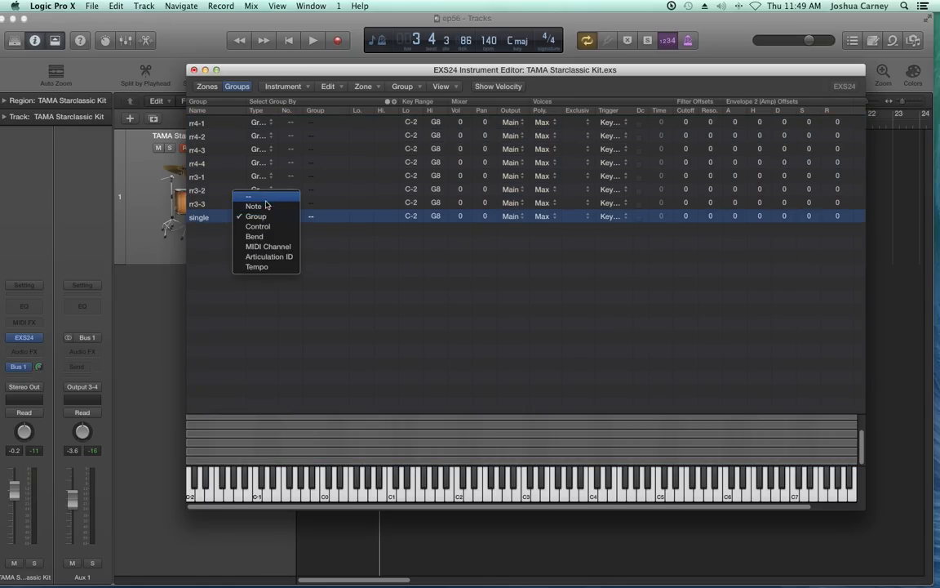
click(272, 127)
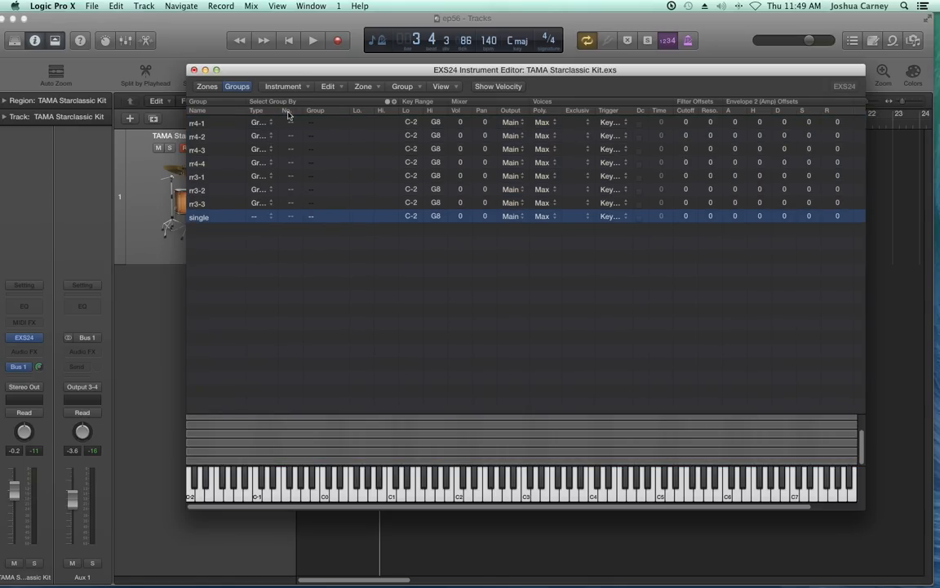
click(273, 247)
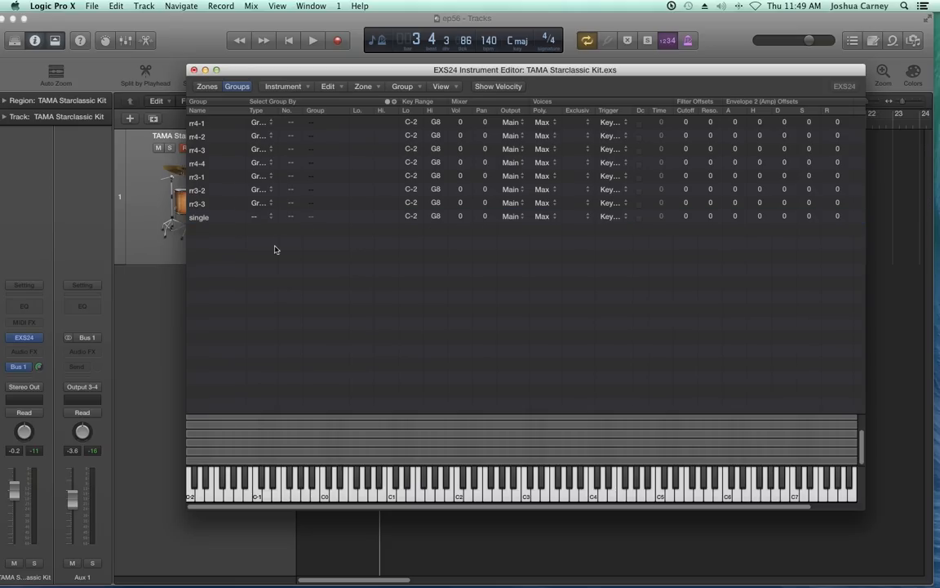
- Try sorting the group list by number and by type, then sort it by name and select rr4-4
mouse_move(282, 104)
mouse_down()
mouse_move(308, 112)
mouse_move(278, 113)
mouse_up()
click(276, 111)
click(280, 112)
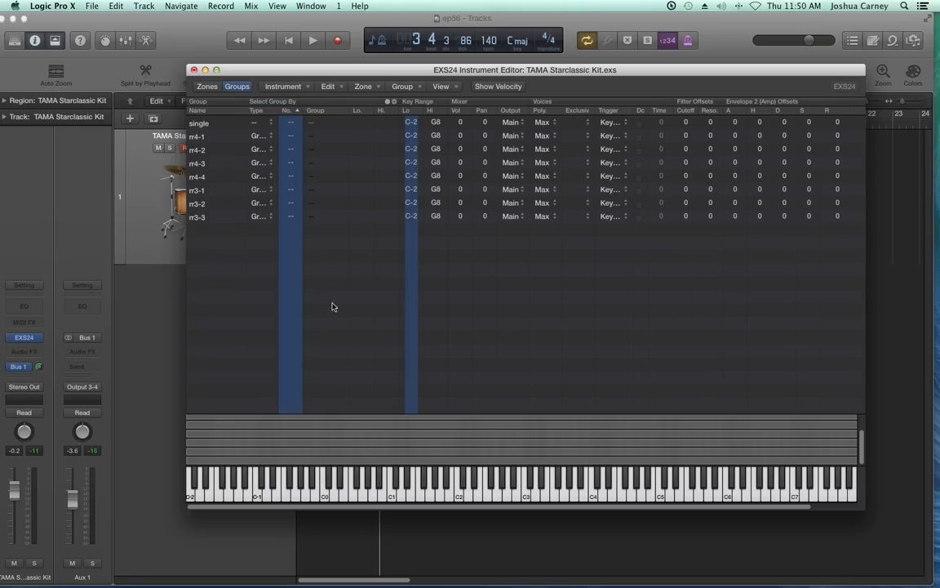
click(245, 111)
click(257, 112)
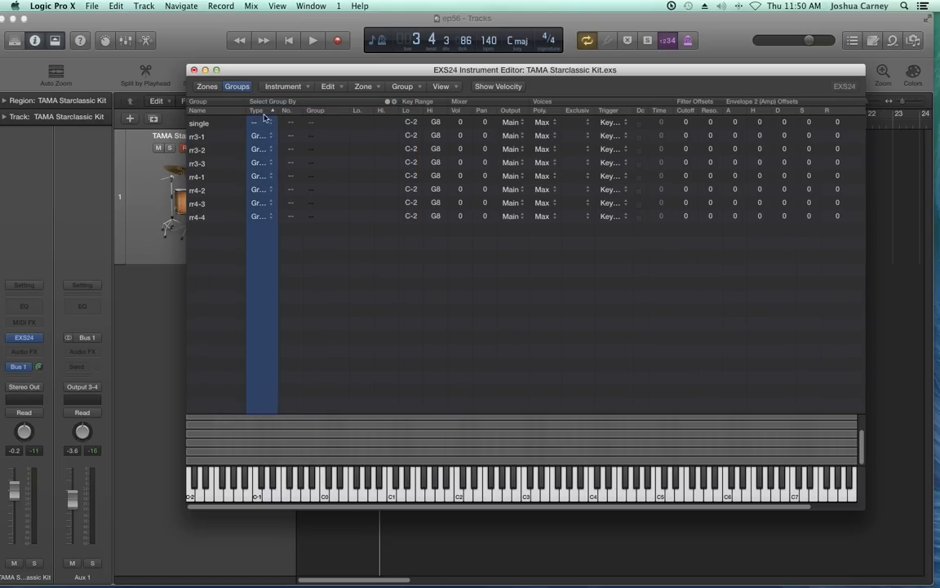
click(274, 114)
click(274, 114)
click(218, 114)
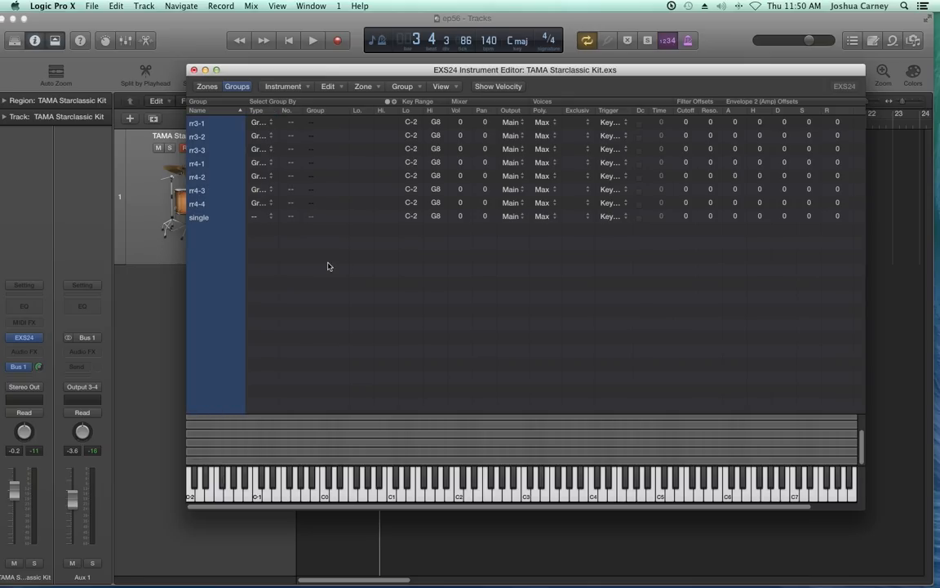
click(227, 204)
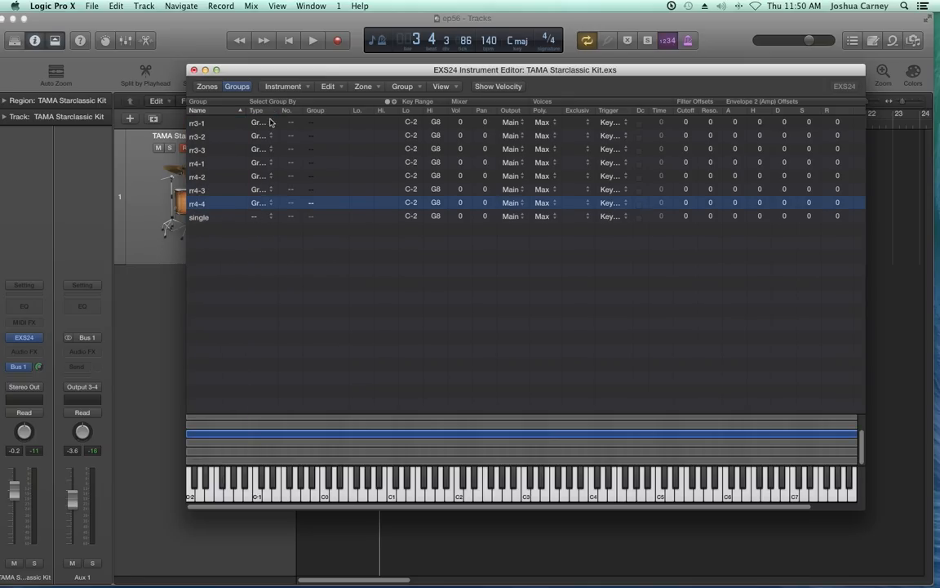
click(211, 124)
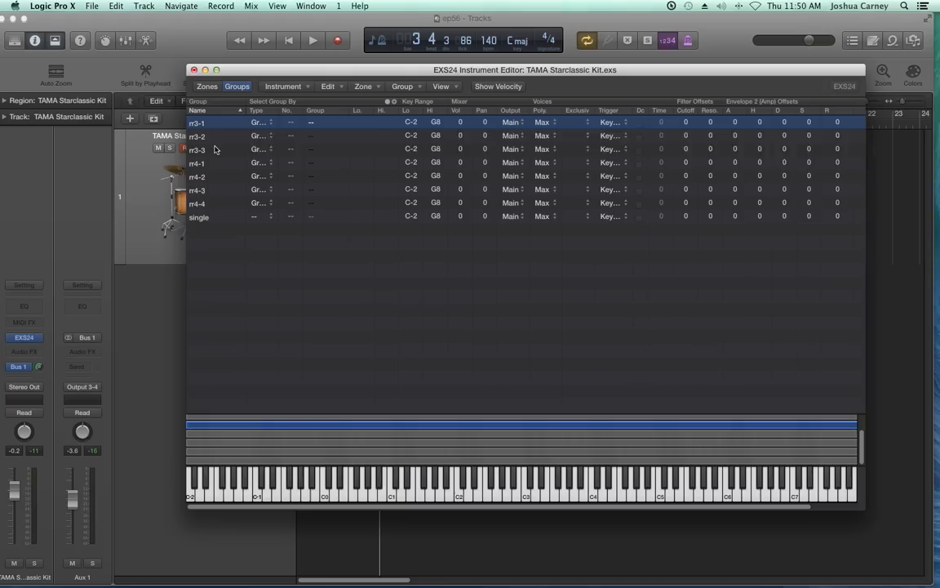
shift+click(216, 149)
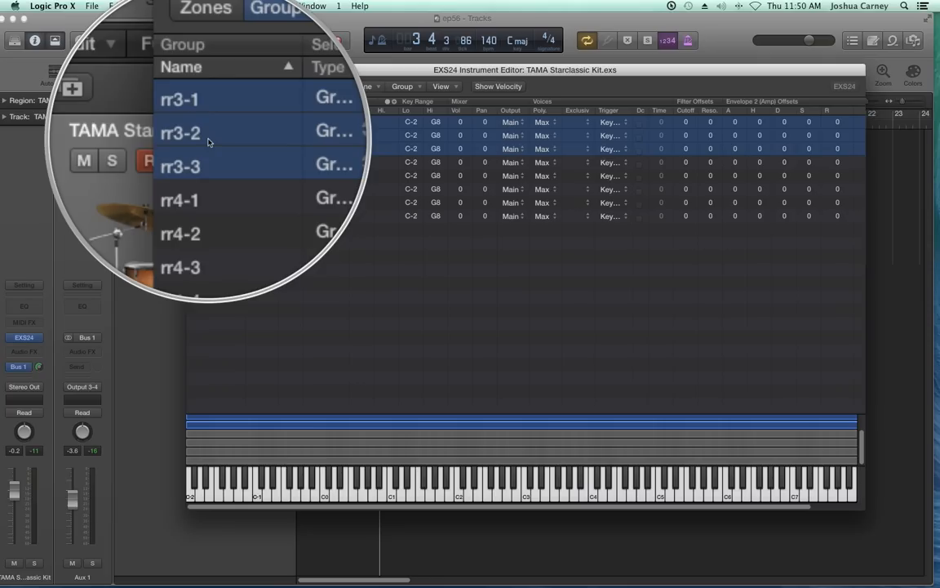
click(384, 280)
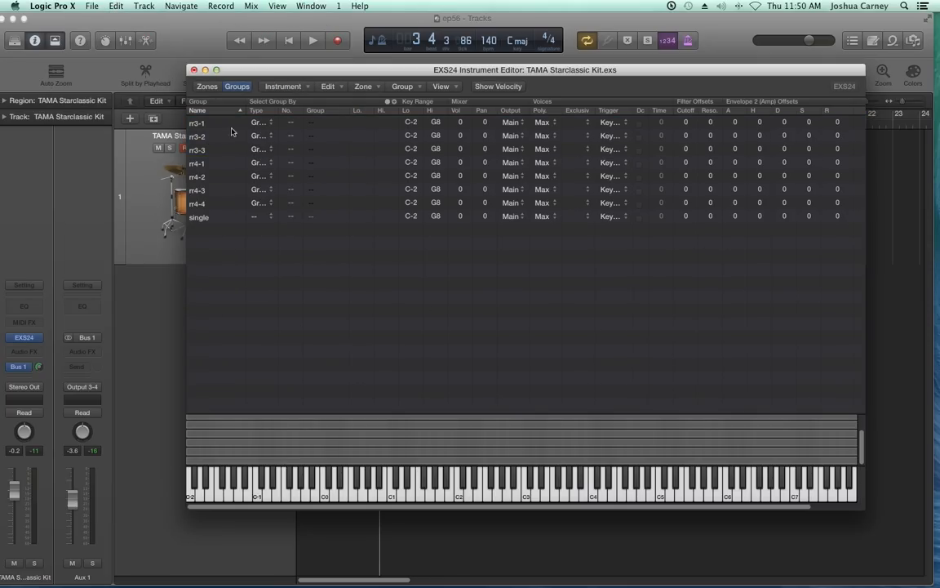
- Chain the three-way round robin by setting the Select Group By group of rr3-2 to rr3-1 and of rr3-3 to rr3-2
click(200, 136)
click(316, 139)
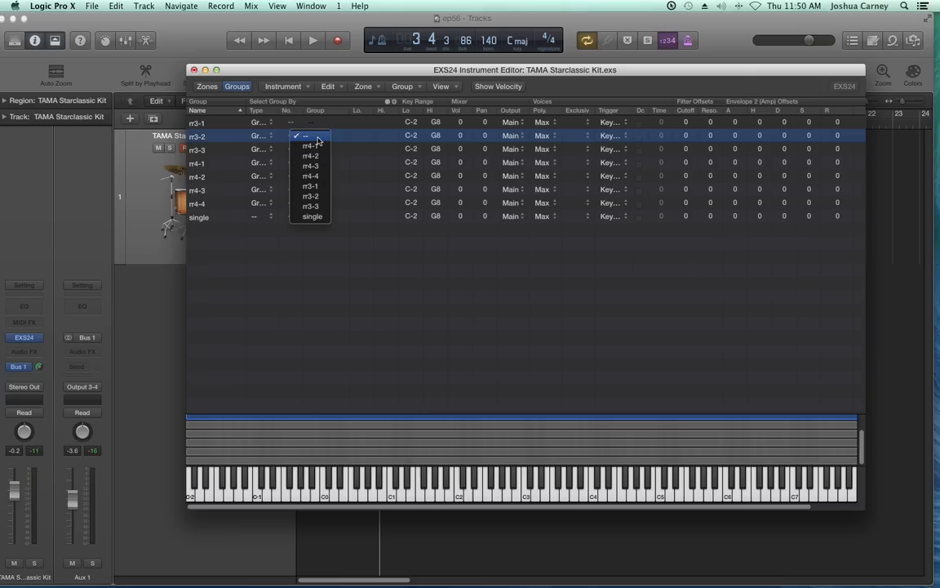
click(310, 187)
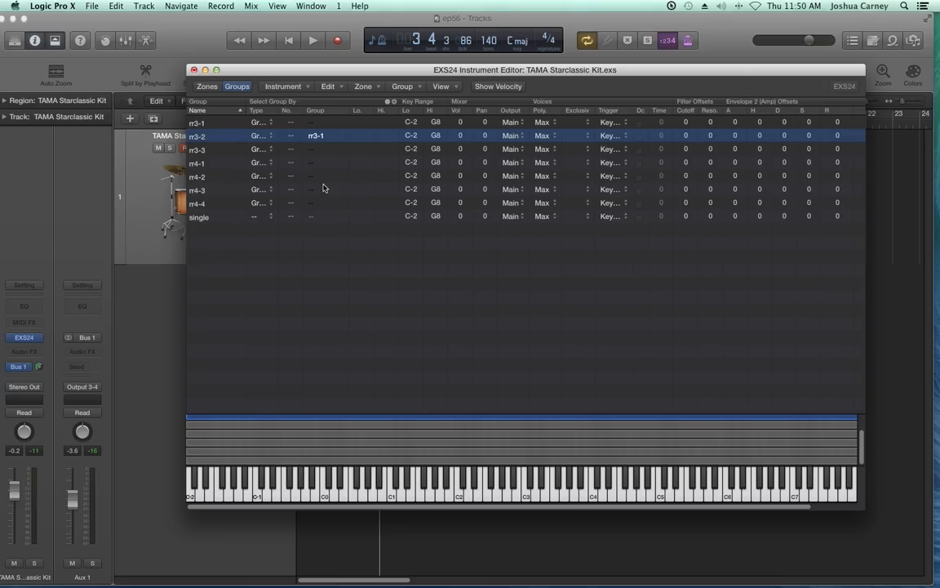
click(255, 151)
click(317, 155)
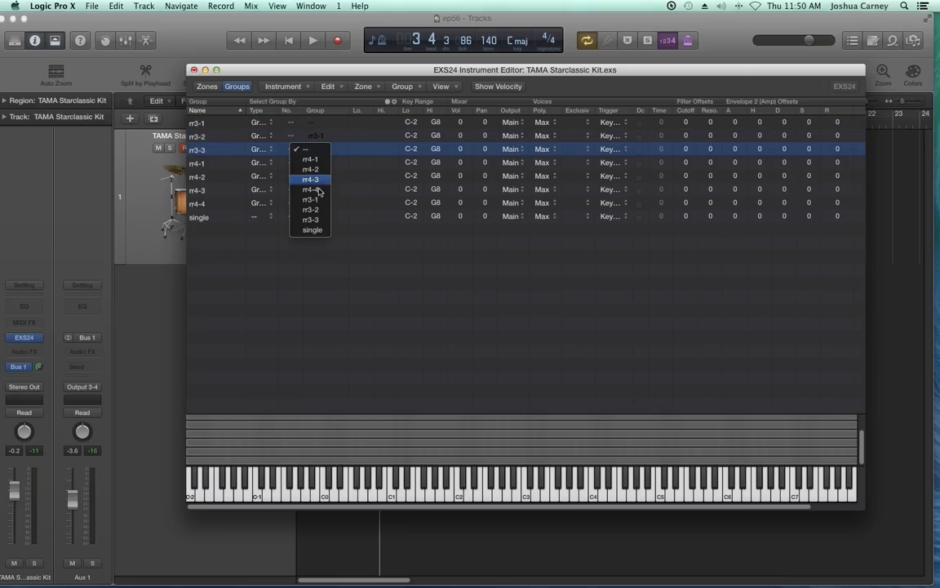
click(317, 214)
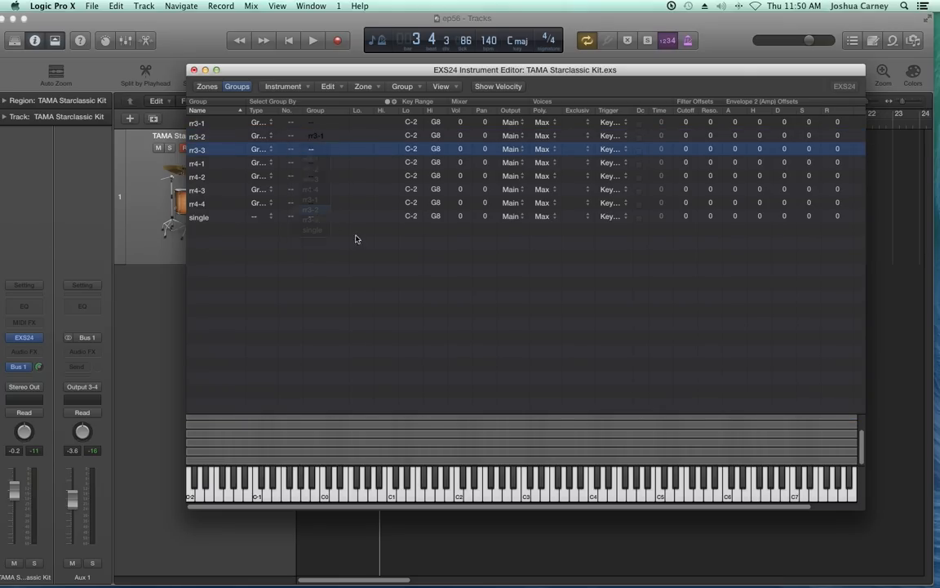
click(309, 136)
click(335, 232)
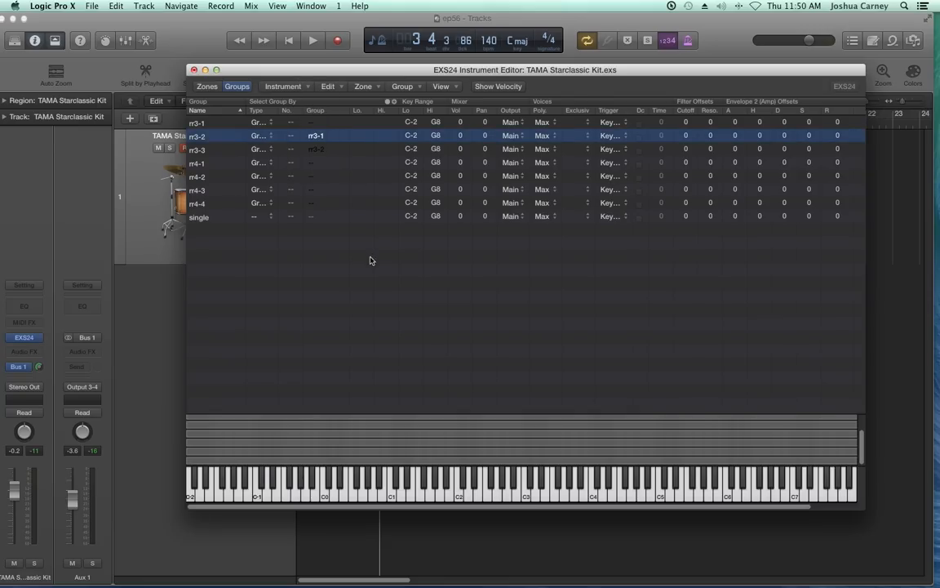
click(356, 290)
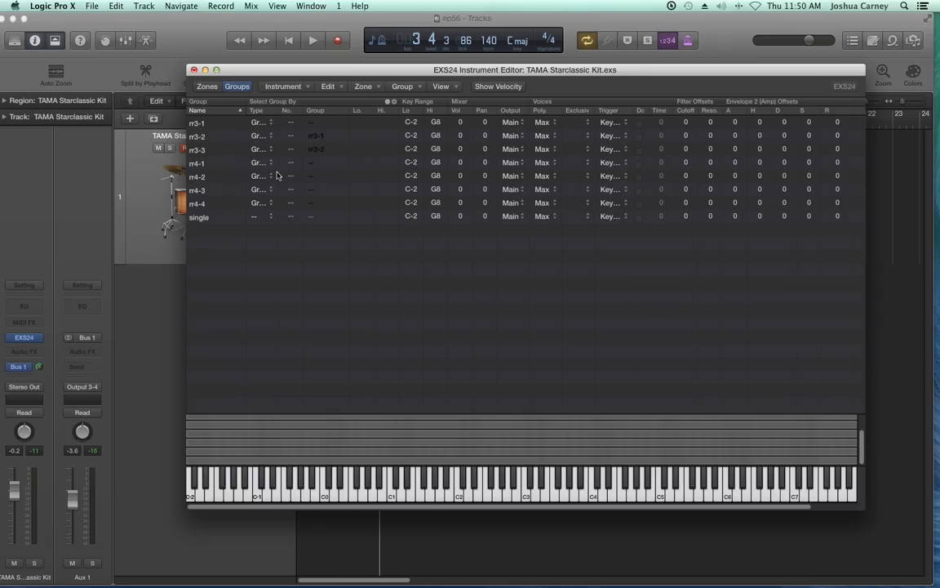
- Chain the four-way round robin by setting the Select Group By group of rr4-2 to rr4-1, rr4-3 to rr4-2 and rr4-4 to rr4-3
click(303, 180)
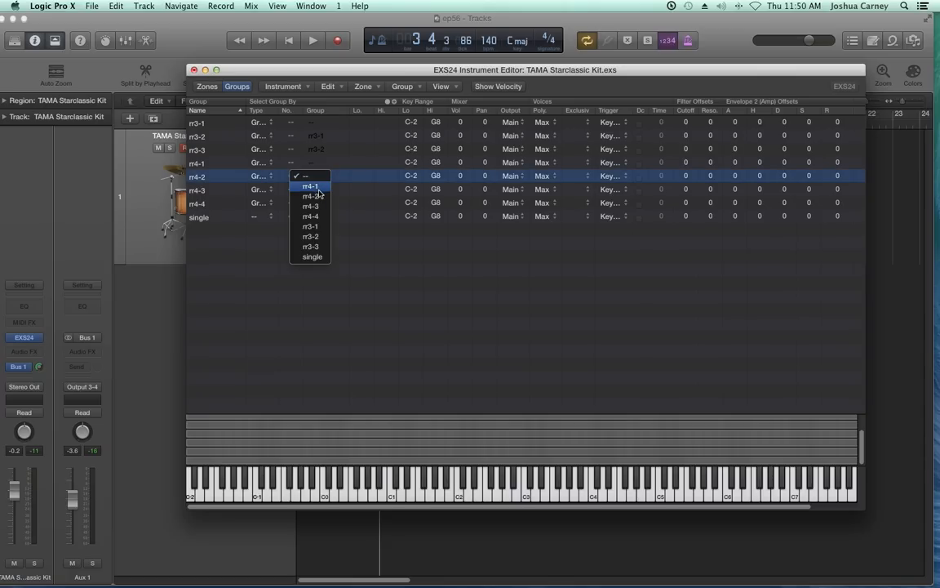
click(317, 188)
click(309, 190)
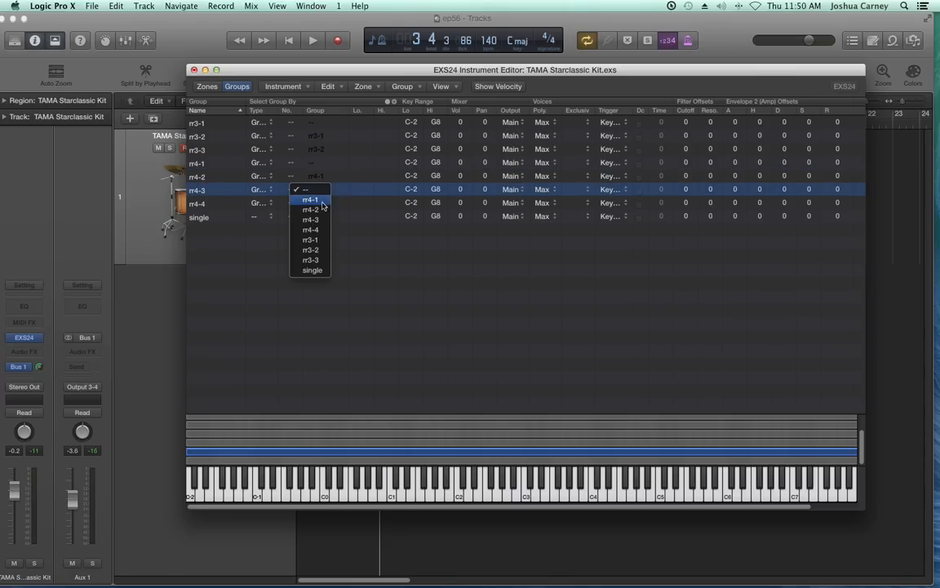
click(322, 209)
click(327, 204)
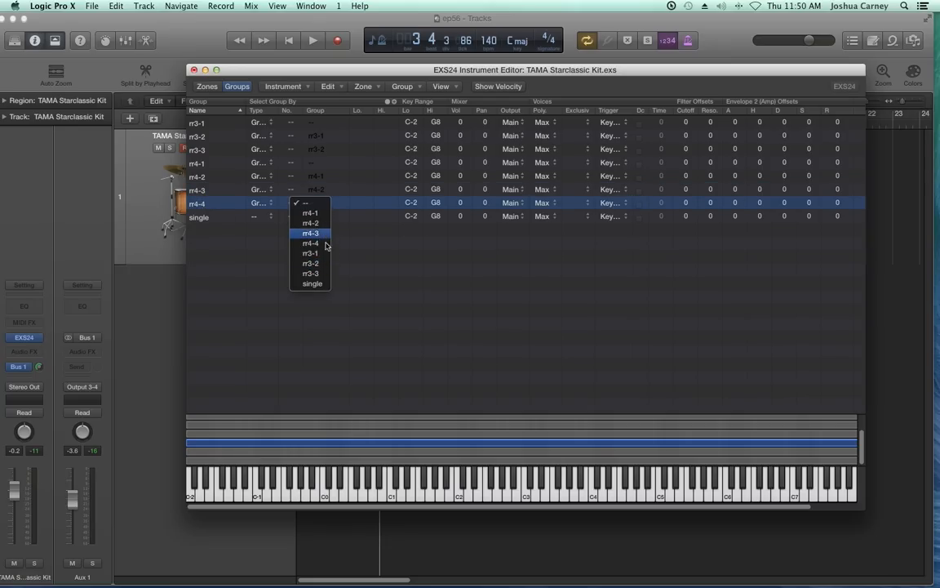
click(323, 234)
click(331, 263)
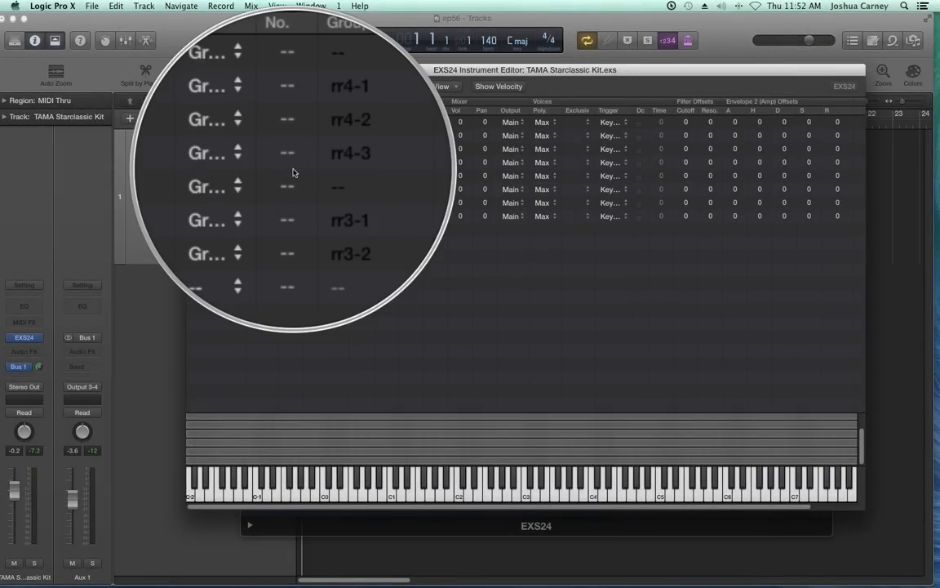
- Show the zones view and audition kit notes to check how the round-robin samples alternate
click(207, 86)
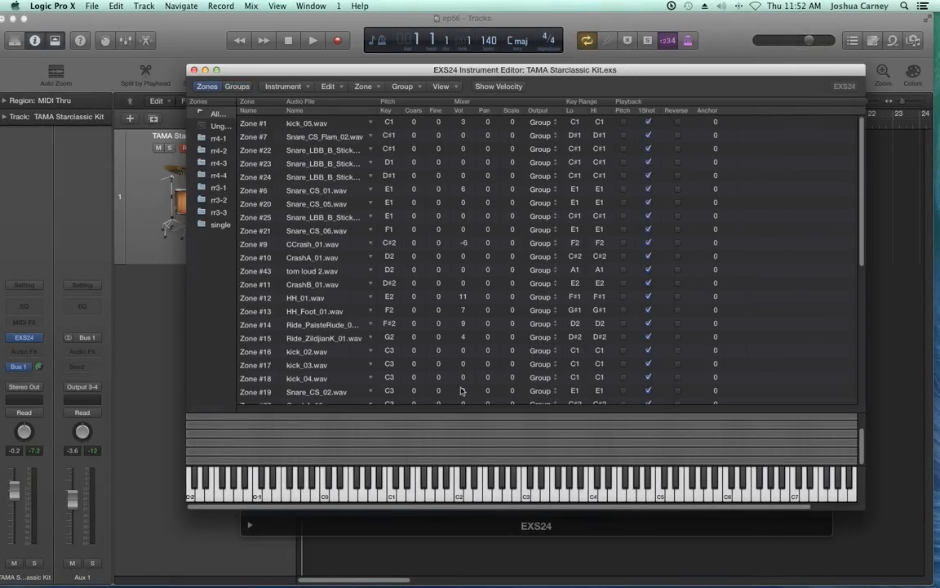
click(424, 452)
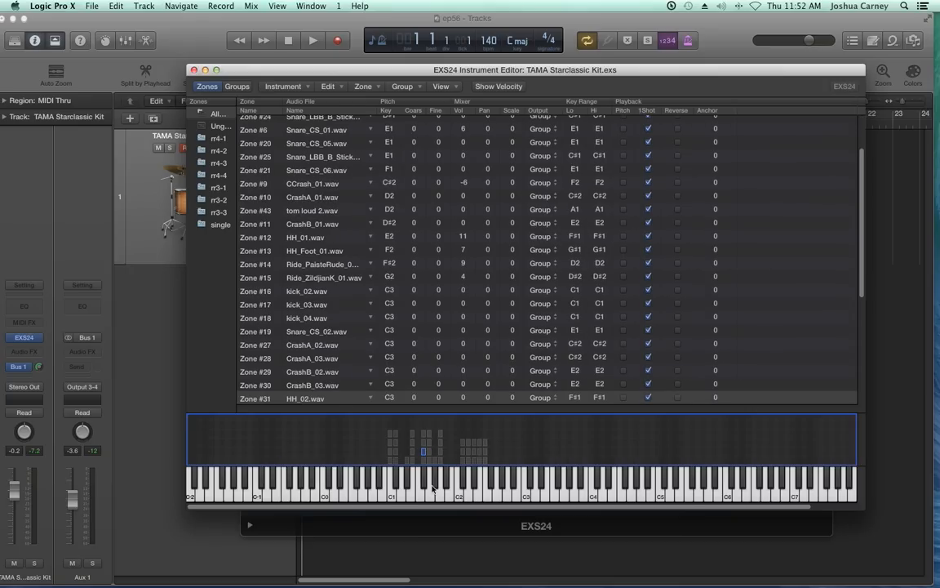
click(391, 497)
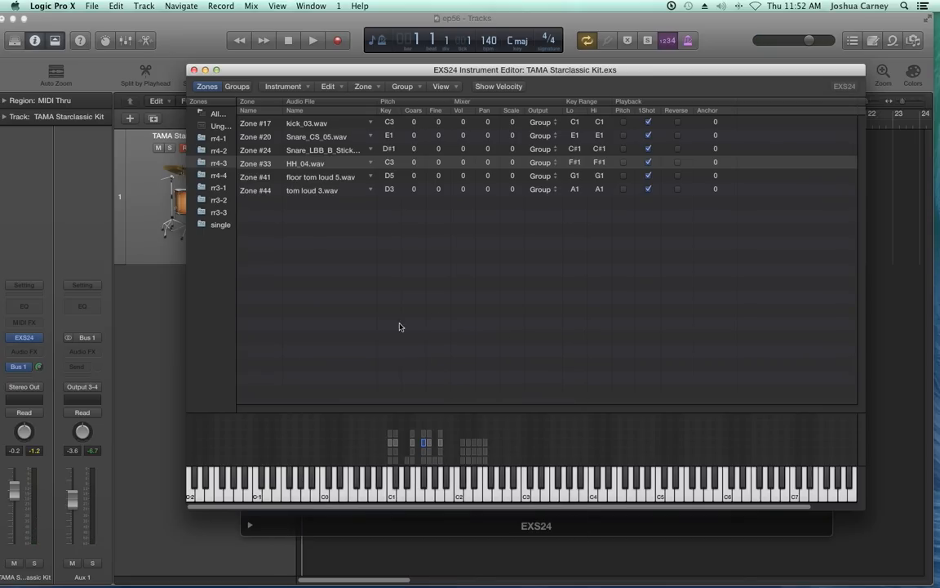
click(369, 163)
click(389, 171)
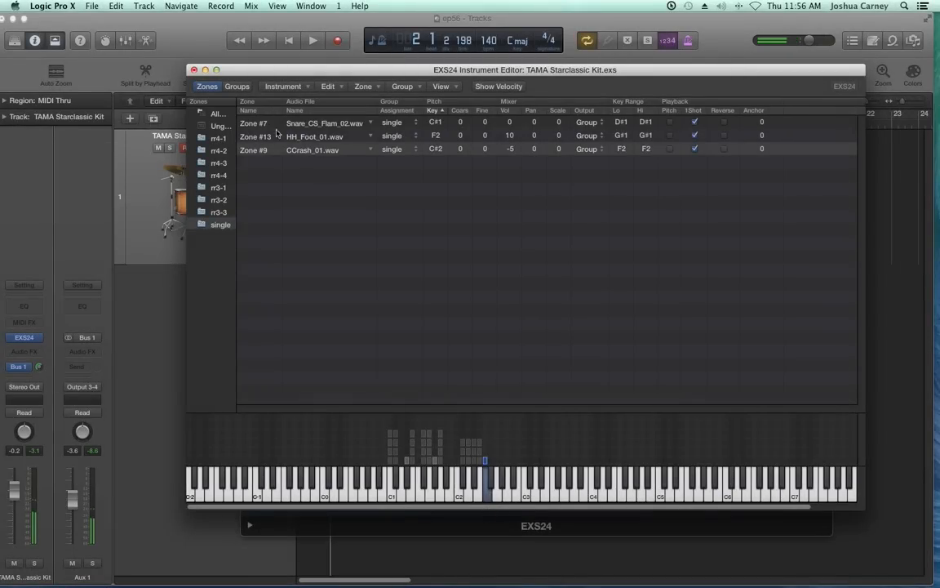
- Close the instrument editor and the EXS24 window, and play back the TAMA Starclassic Kit region
click(193, 70)
click(617, 132)
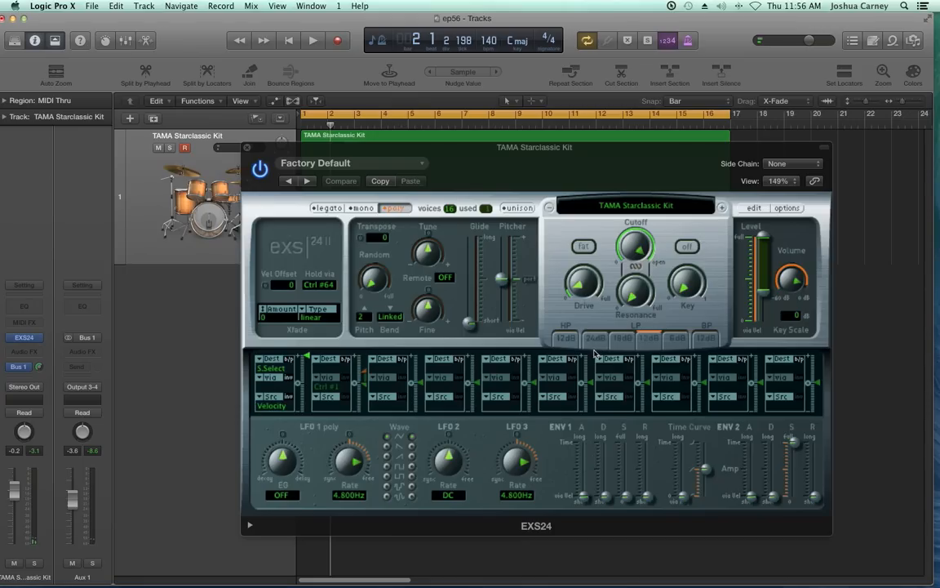
click(247, 148)
key(space)
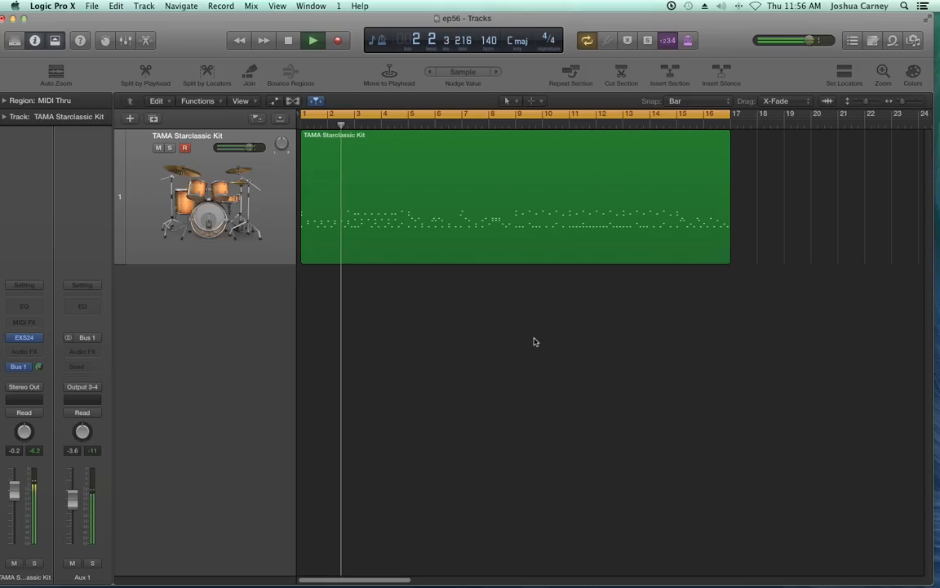
scroll(303, 329, left, 1)
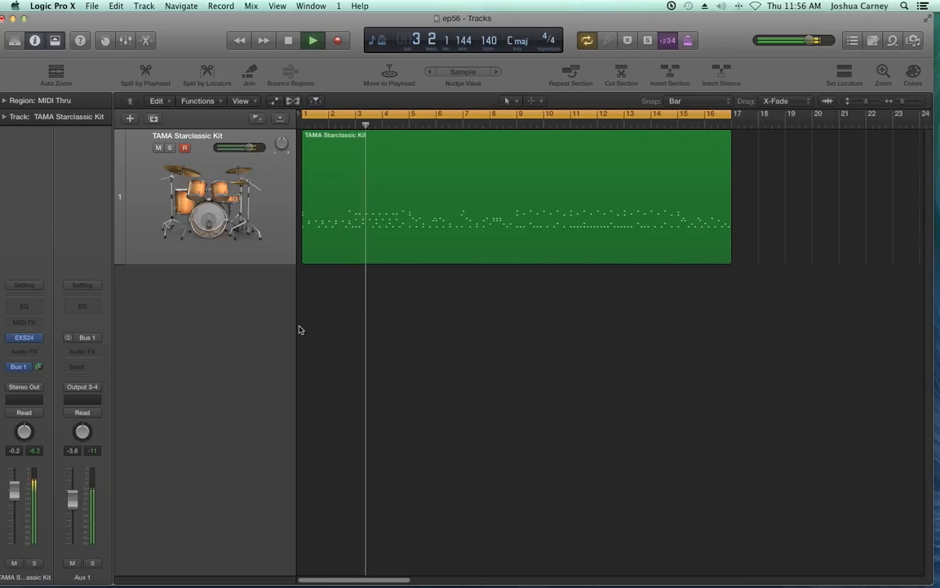
- Reopen the EXS24 and its instrument editor to watch the zones trigger, and close both windows after checking
click(25, 338)
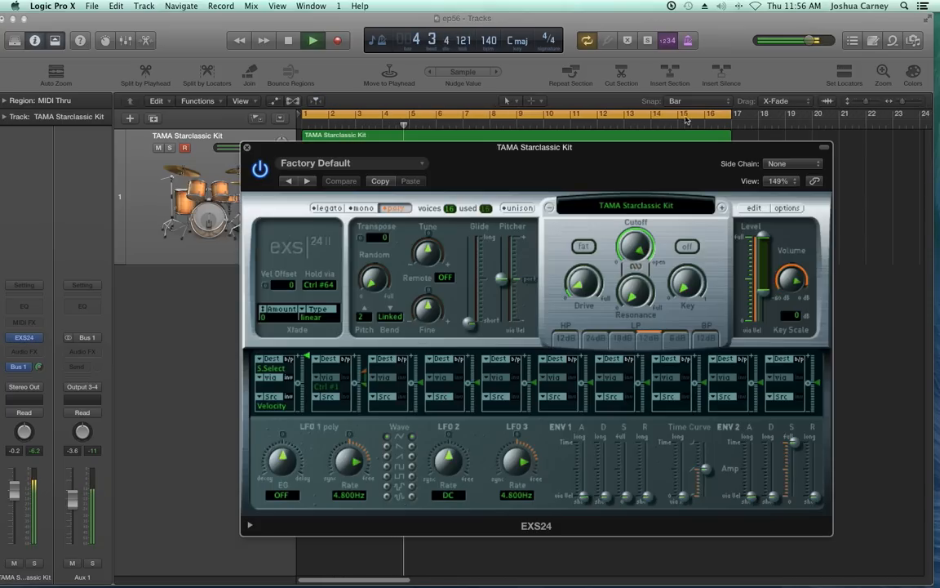
click(754, 209)
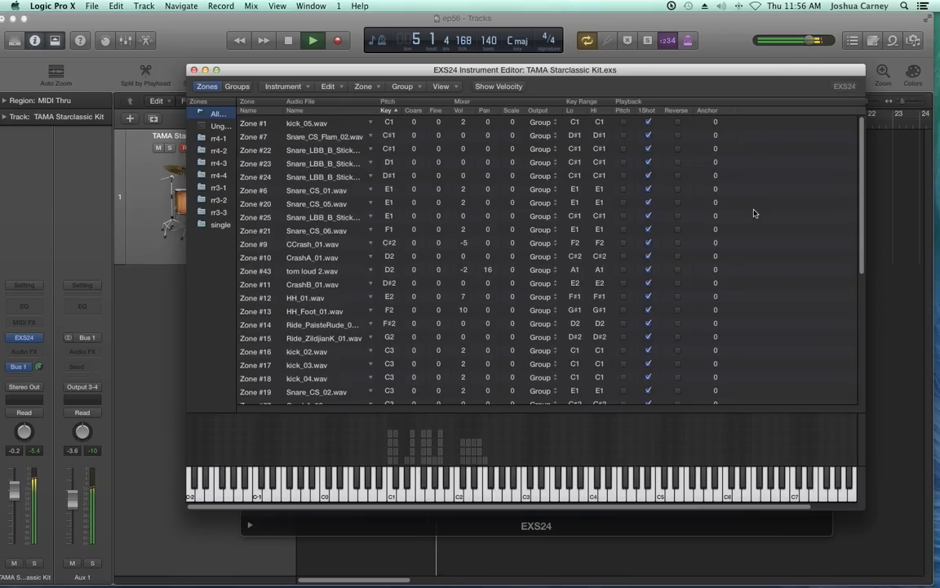
scroll(754, 212, down, 3)
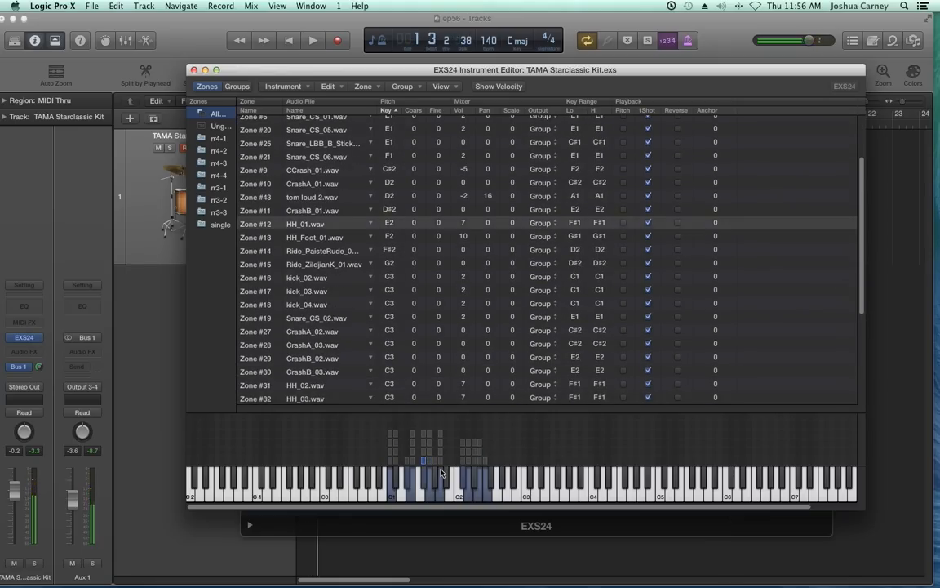
key(space)
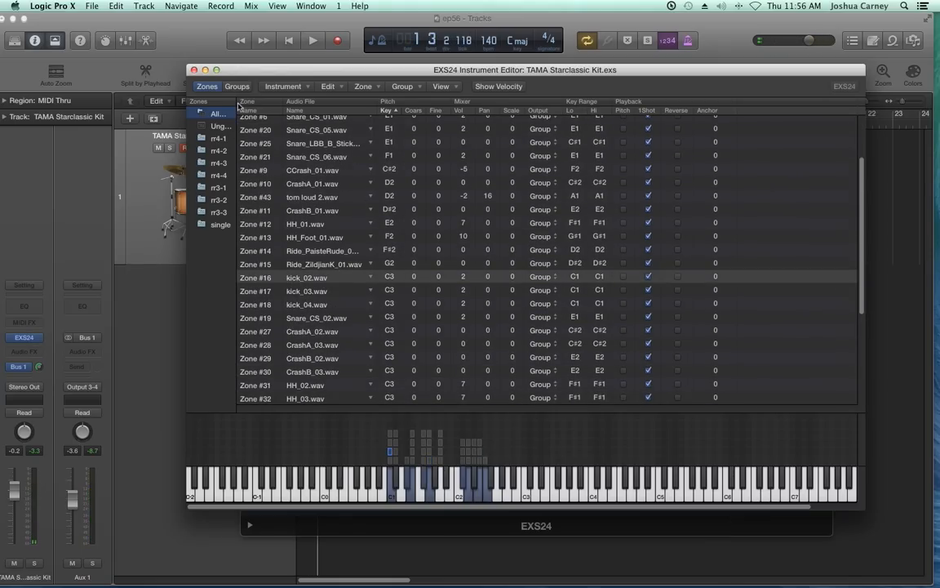
scroll(274, 166, down, 1)
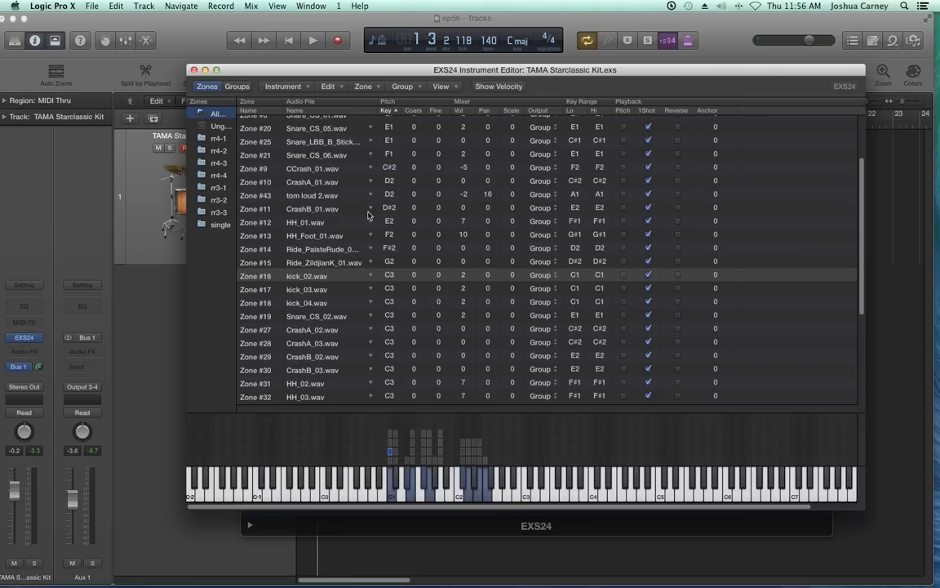
click(194, 70)
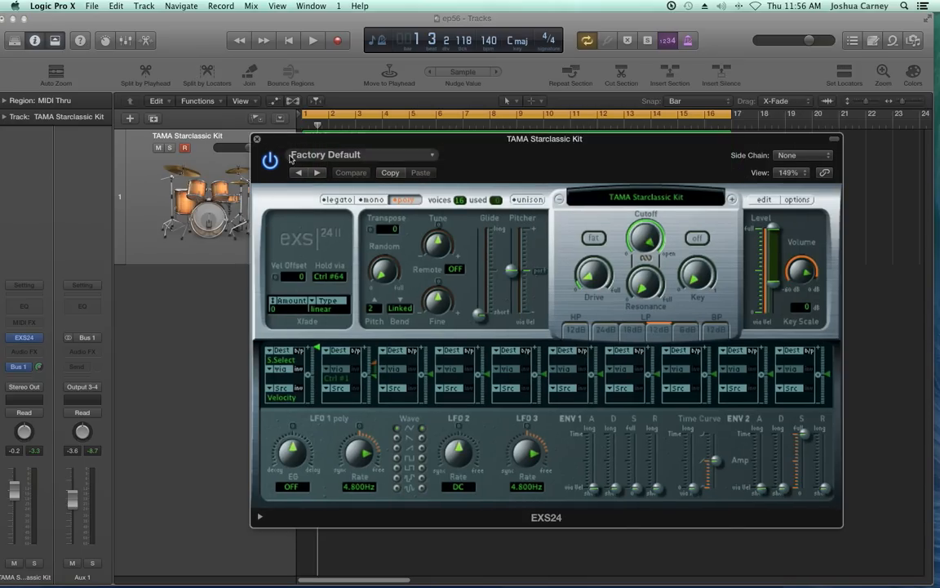
click(258, 138)
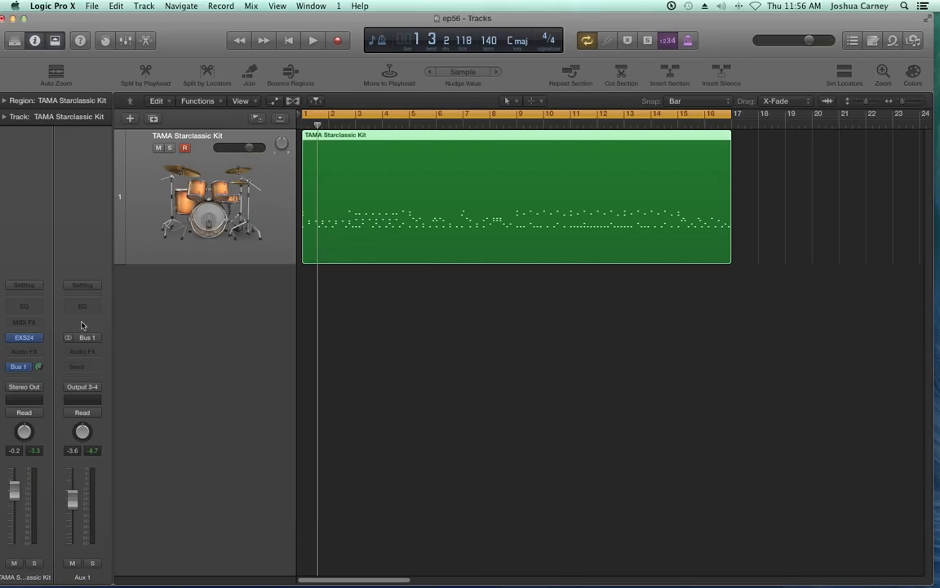
- Save the drum track's channel strip setting as Starclassic Kit in the Instrument folder
click(26, 286)
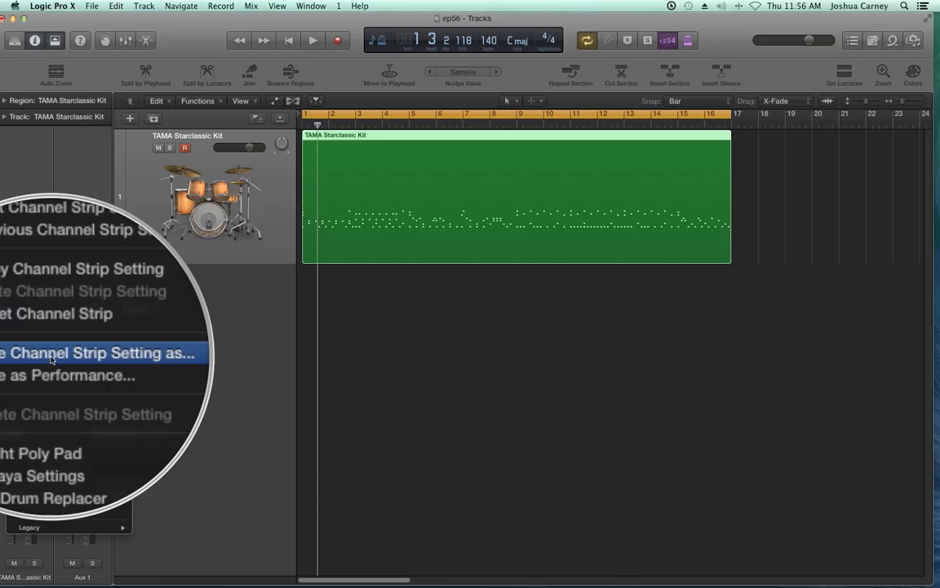
click(36, 357)
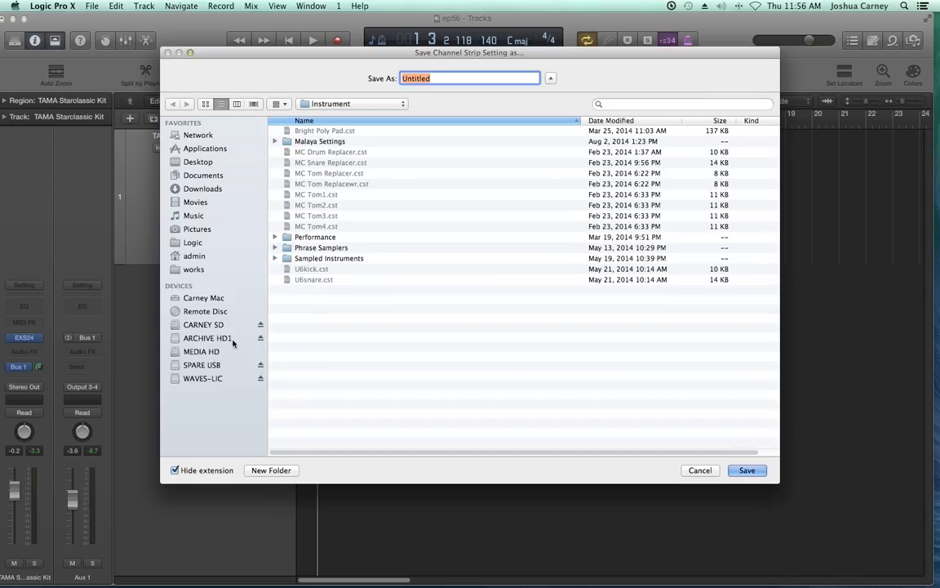
text(ST)
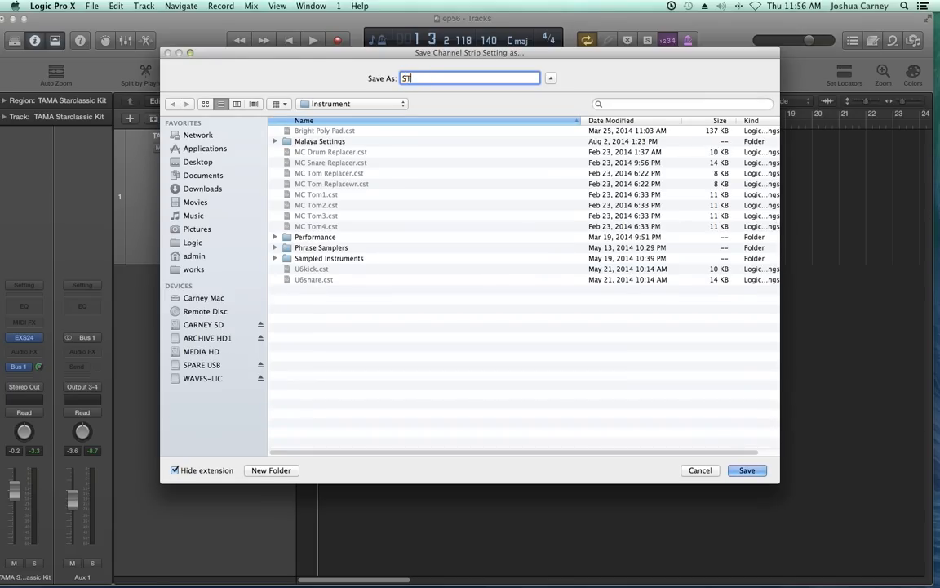
key(BackSpace)
text(tarclassic Kit)
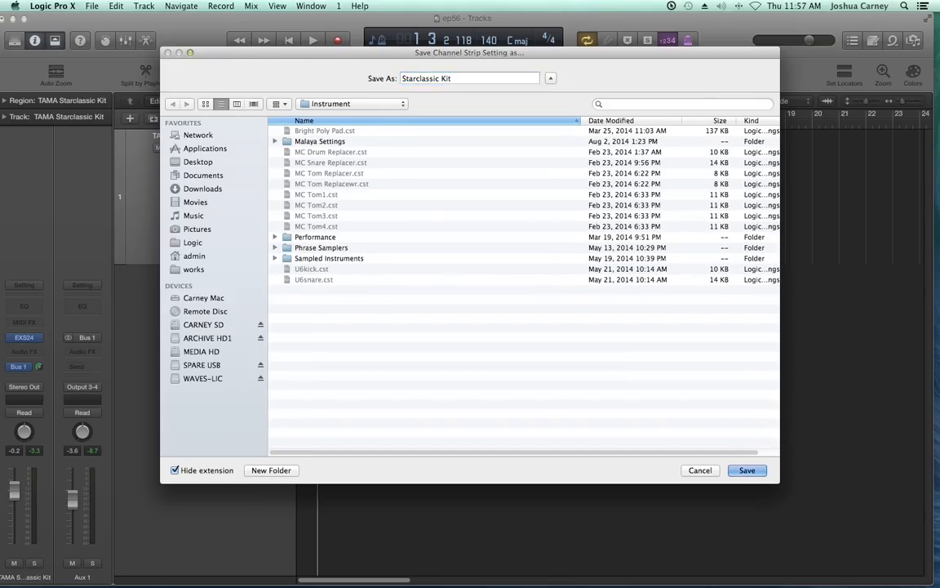
key(Return)
click(507, 387)
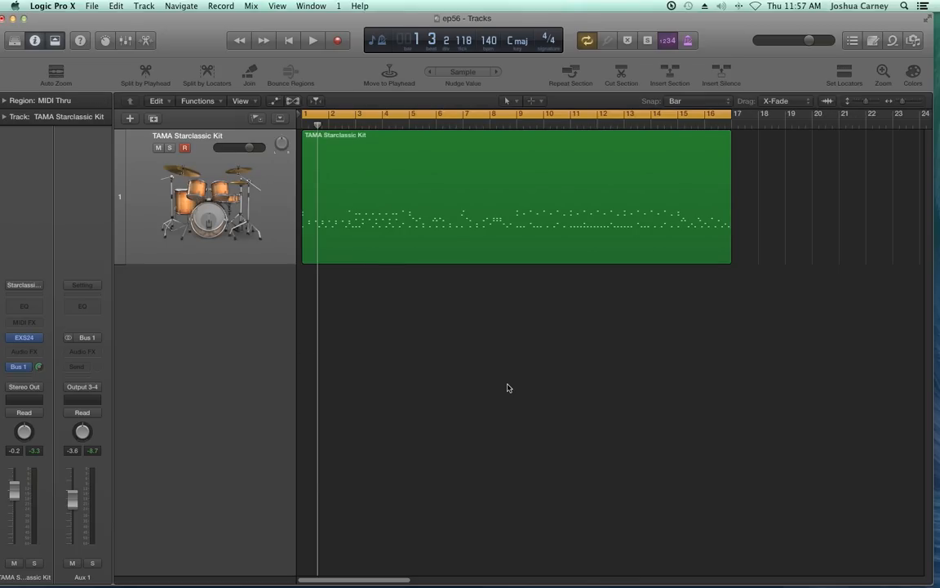
- Choose the saved Starclassic Kit setting for the drum track's channel strip
click(22, 285)
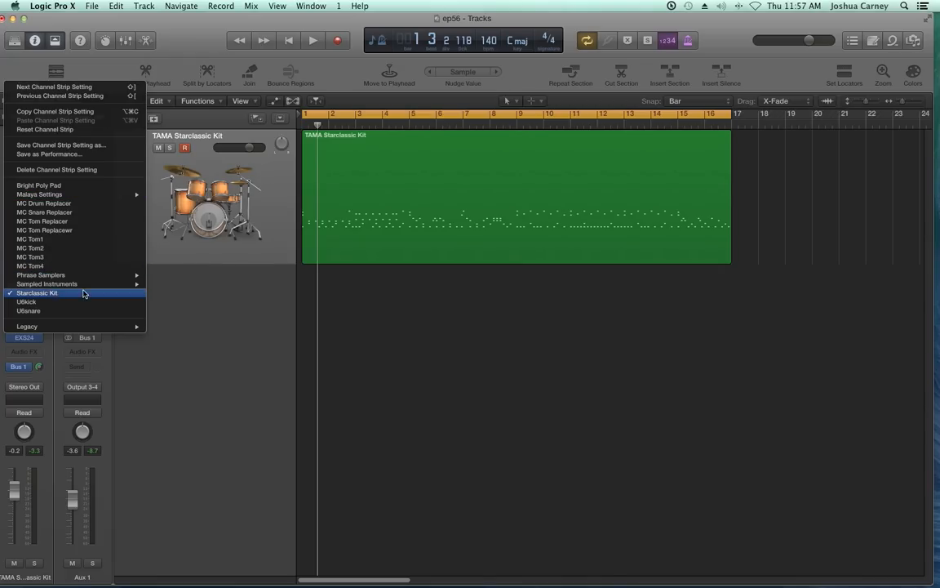
click(33, 291)
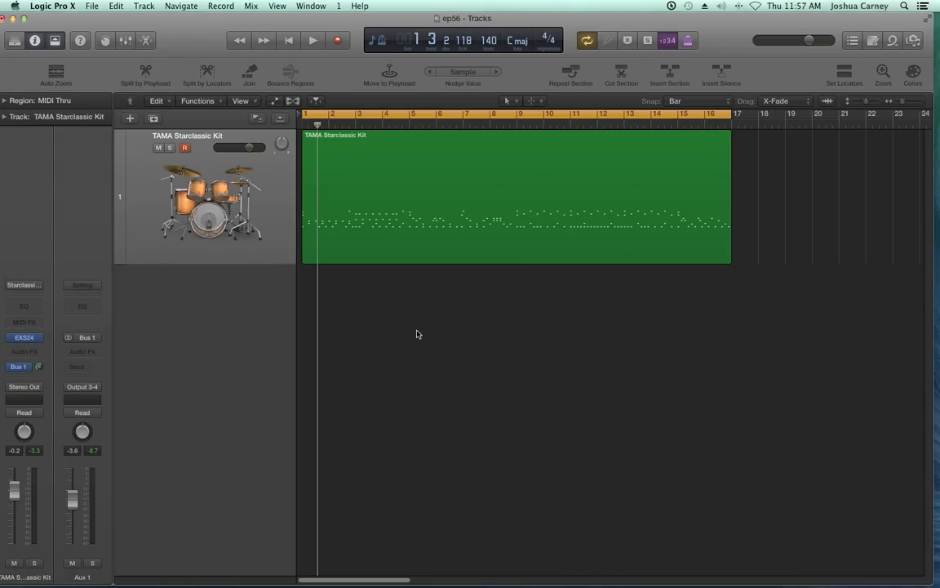
key(Return)
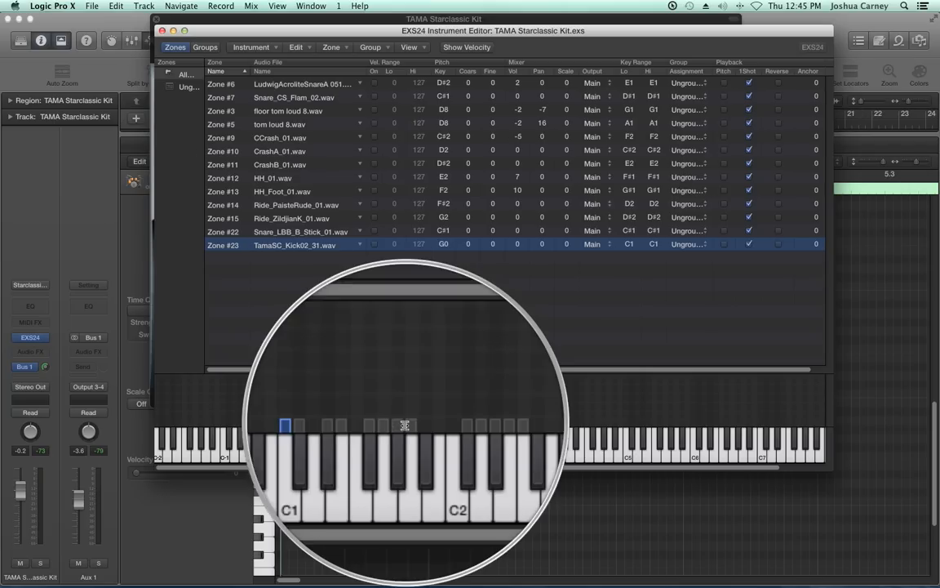
- Audition the C1 and E1 zones in the instrument editor, then close the editor and the EXS24 window
click(411, 399)
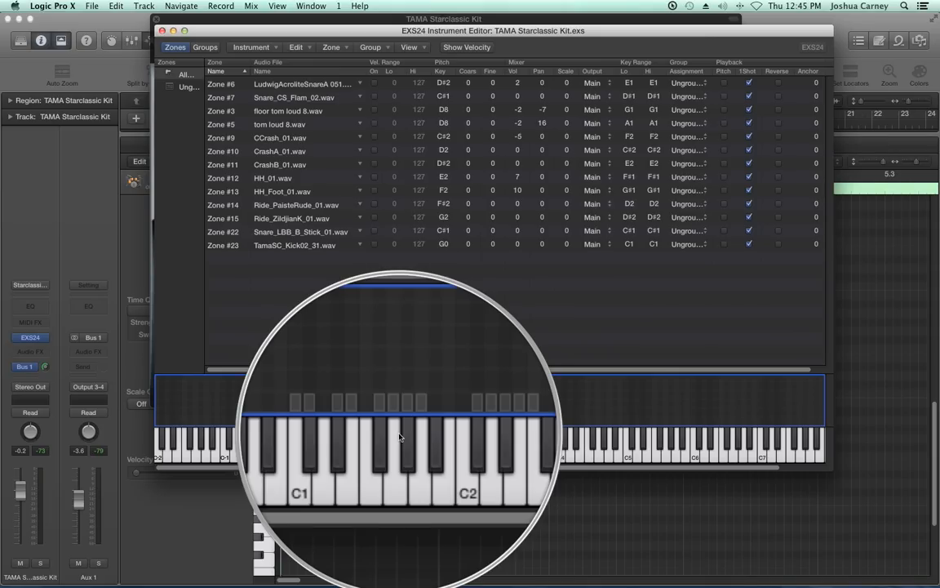
click(358, 458)
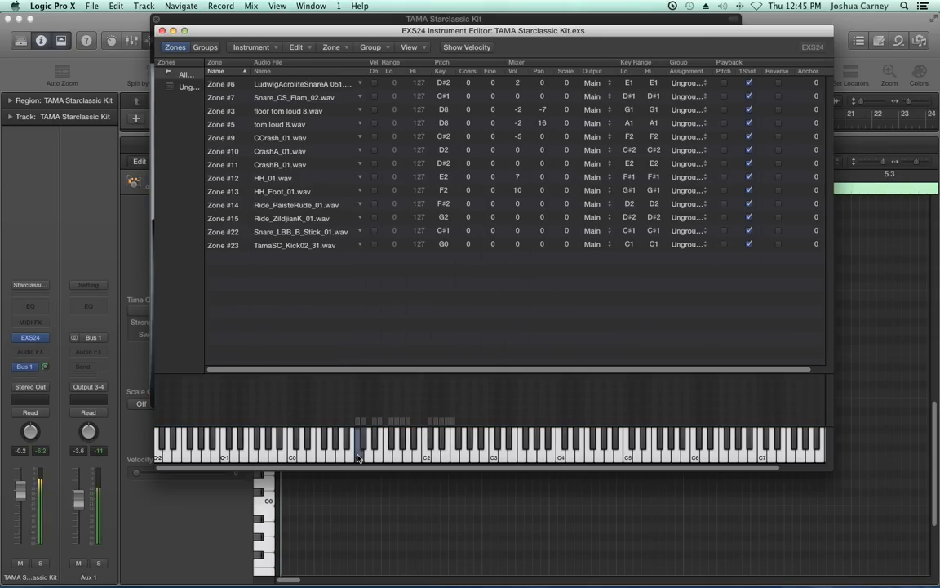
click(380, 458)
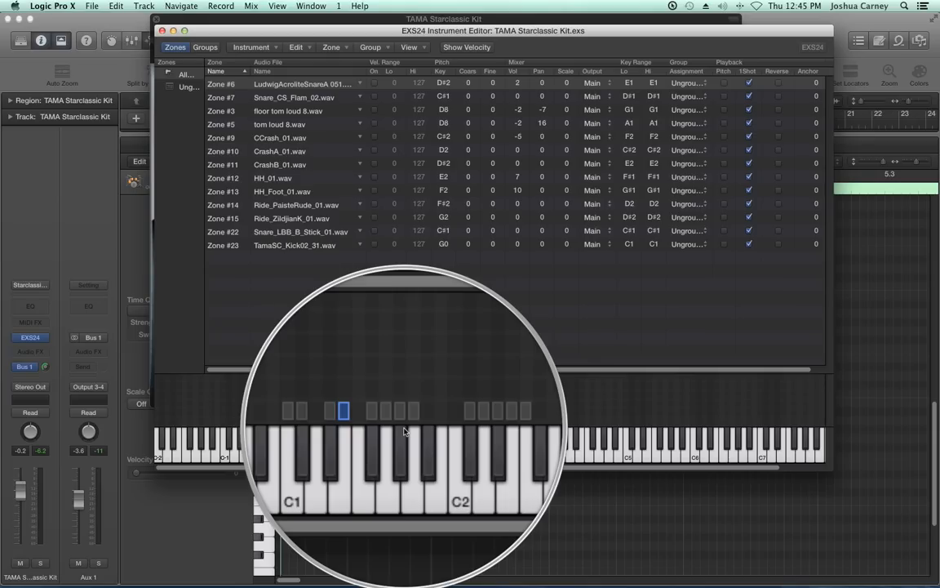
click(160, 29)
click(157, 21)
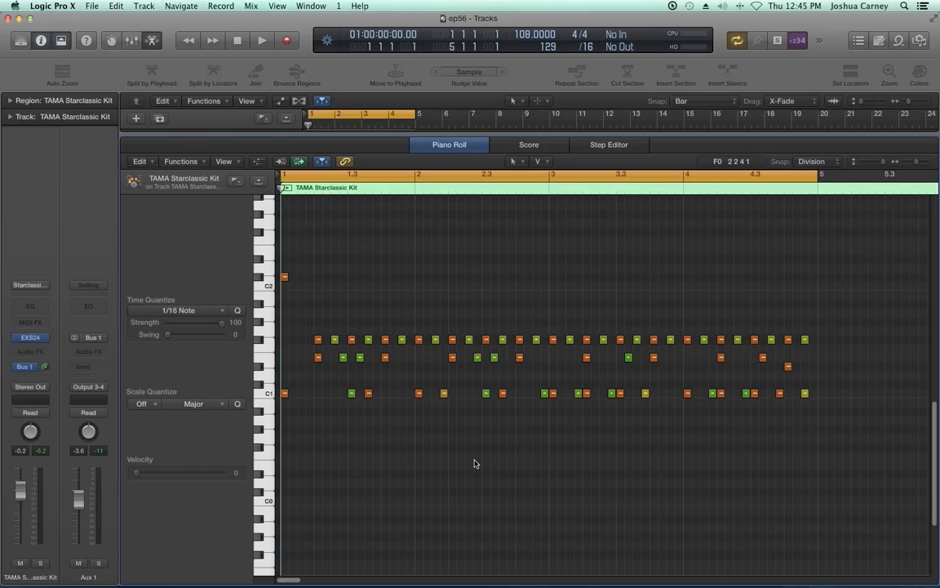
- Slightly widen the EXS24's velocity-dependent Level range, playing the drum region before and after the change
key(space)
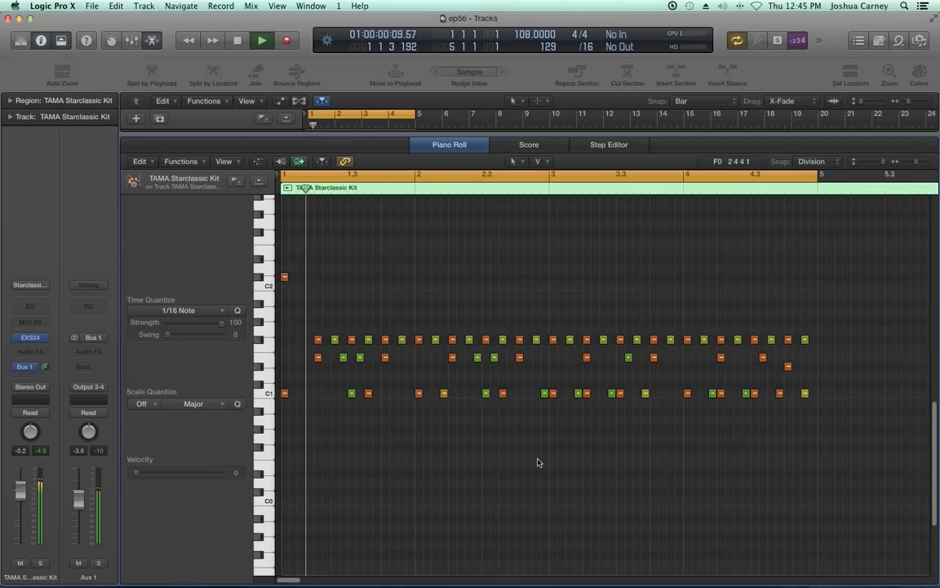
key(space)
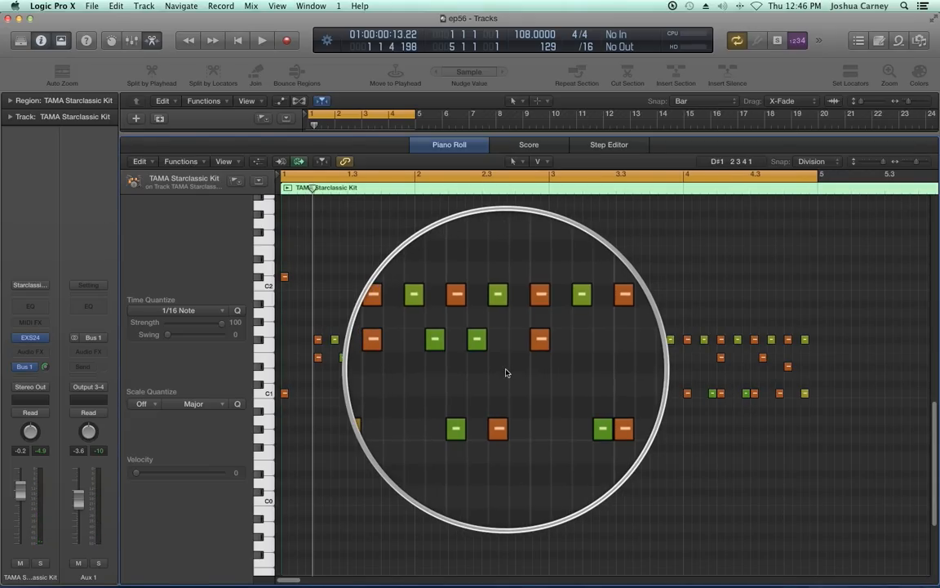
click(31, 339)
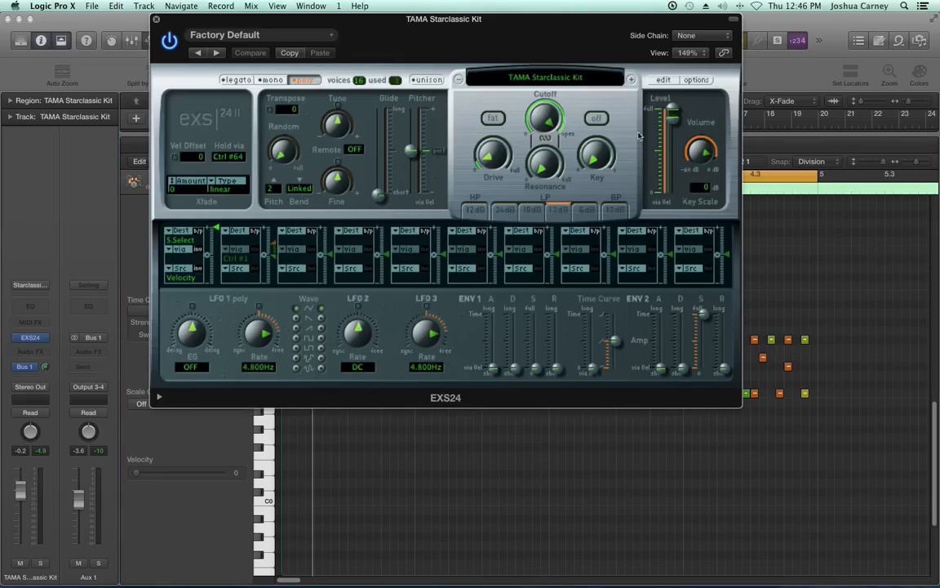
drag(671, 107, 671, 183)
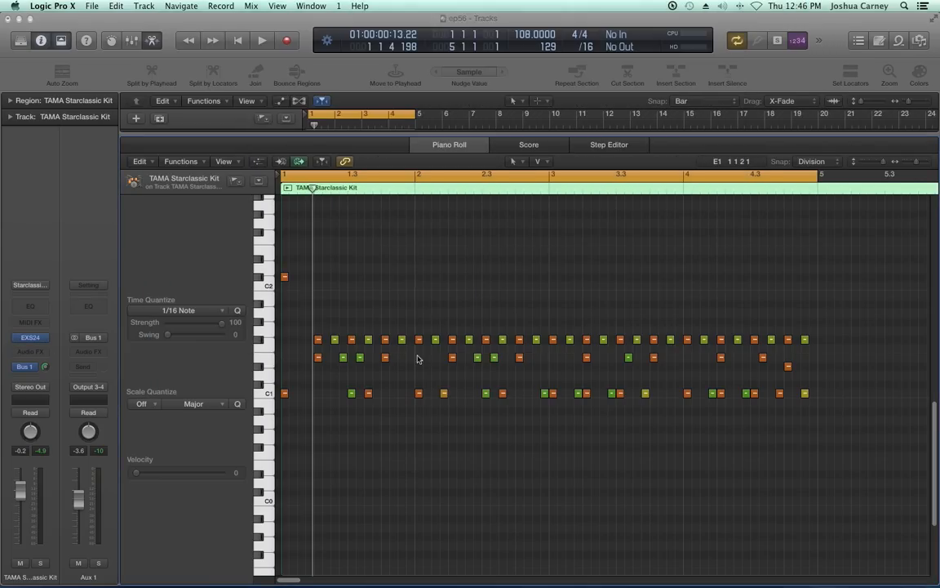
click(156, 19)
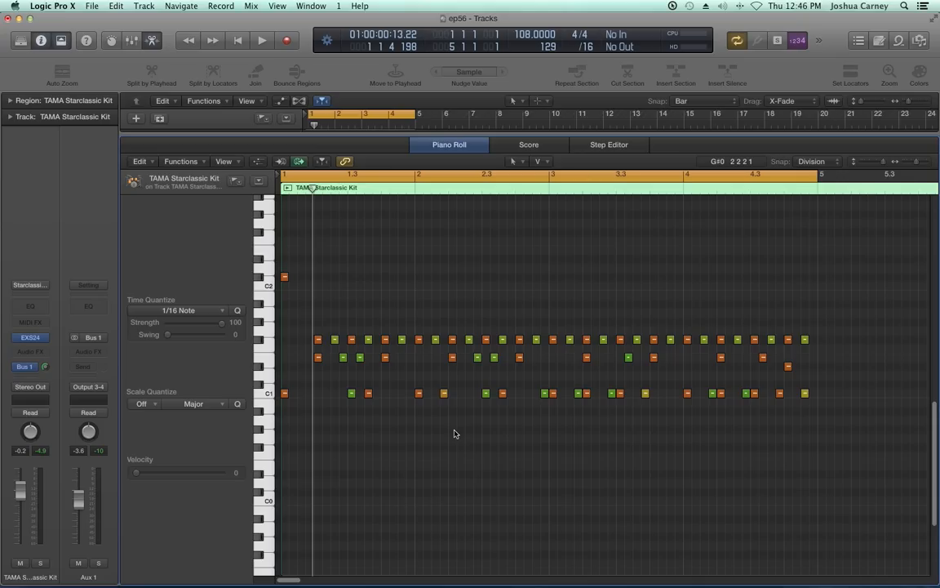
key(space)
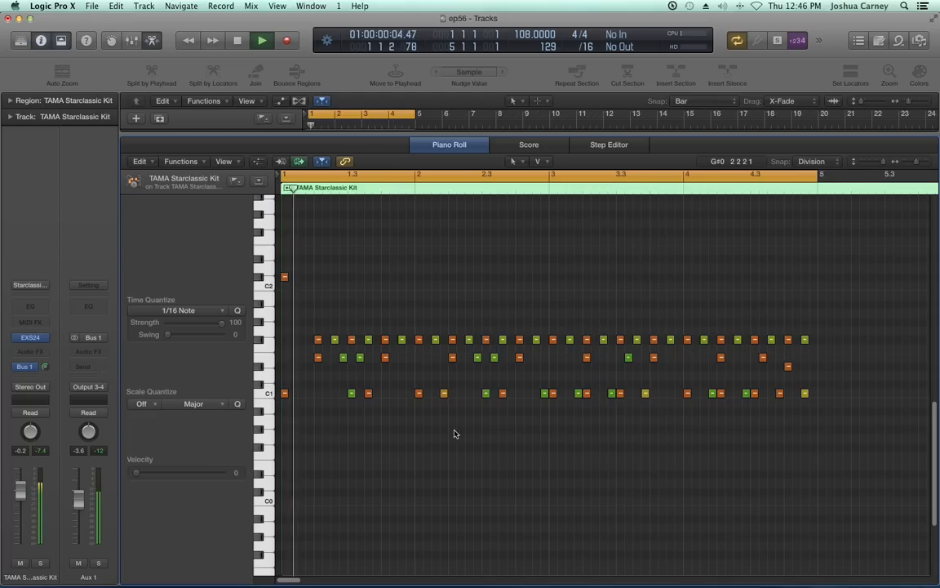
key(space)
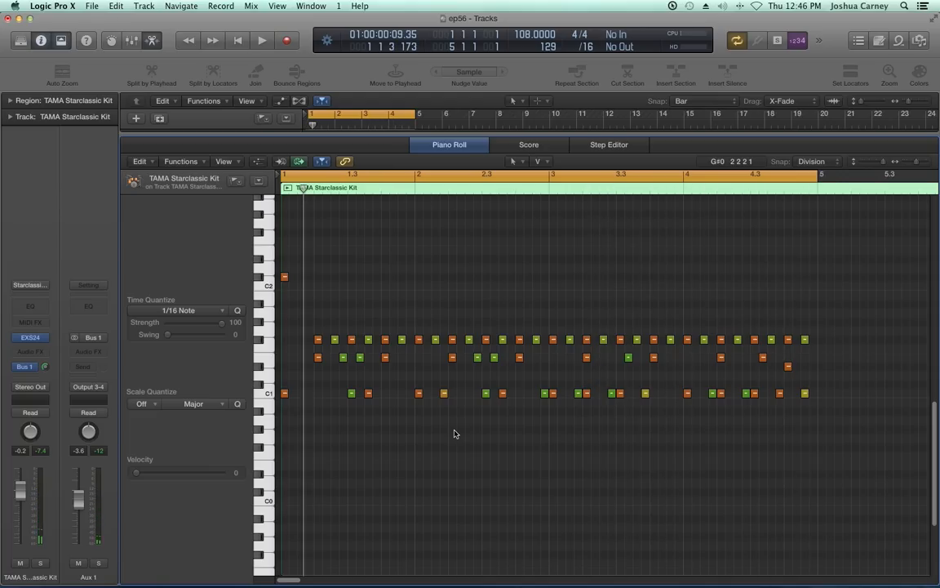
- Reopen the EXS24 with its instrument editor and audition the kick sample on C1
click(29, 339)
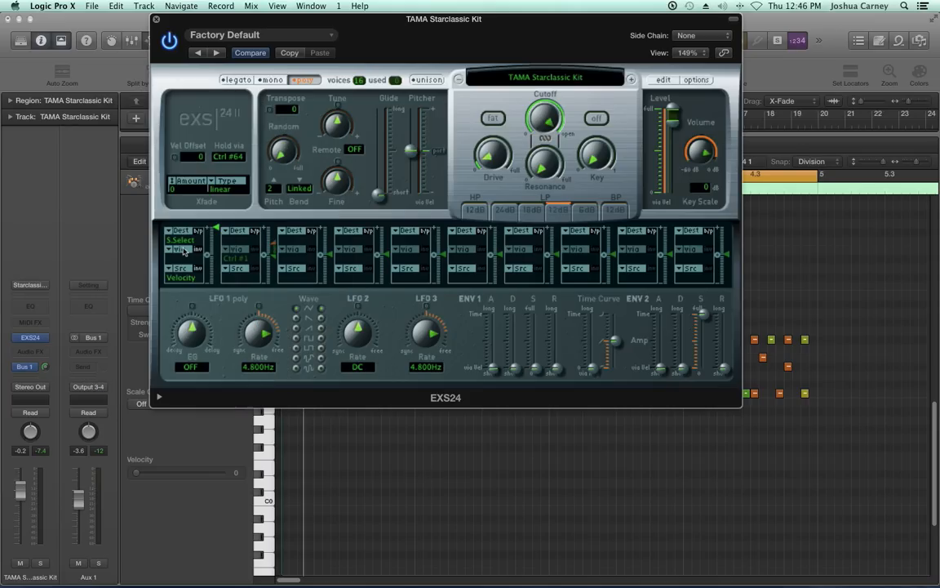
click(664, 81)
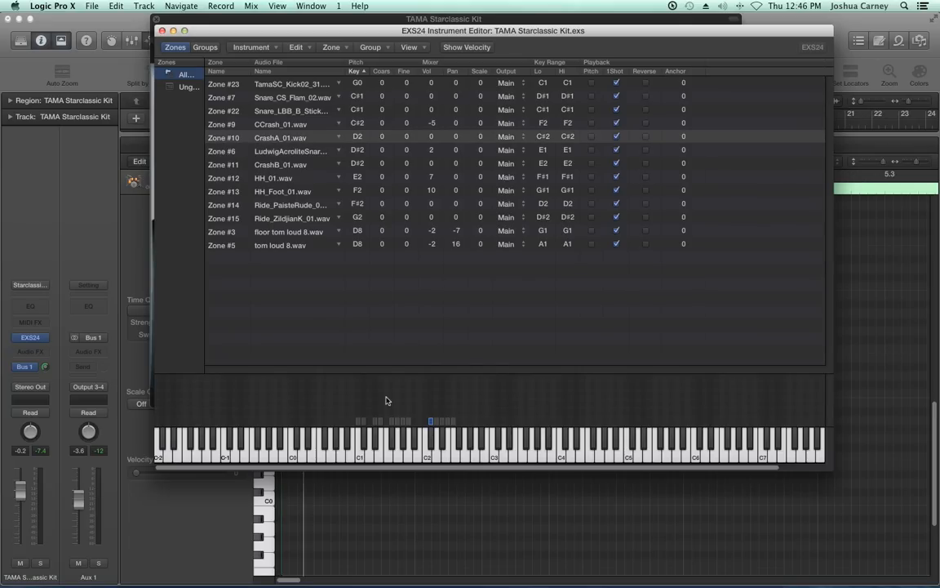
click(361, 455)
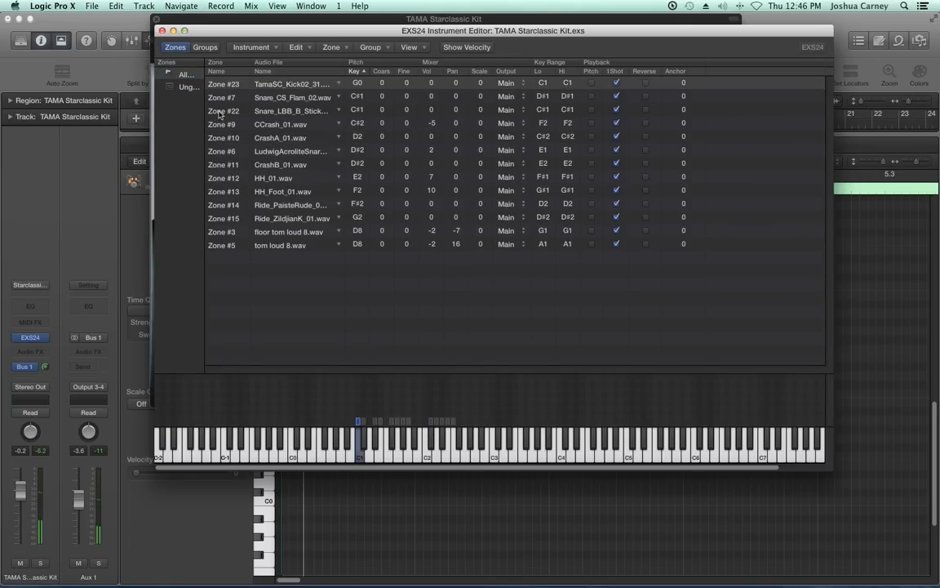
- Load TamaSC_Kick02_05.wav, TamaSC_Kick02_11.wav and TamaSC_Kick02_21.wav from Tama Starclassic 02 as new zones, mapped with the "Drums" option
click(331, 47)
click(359, 69)
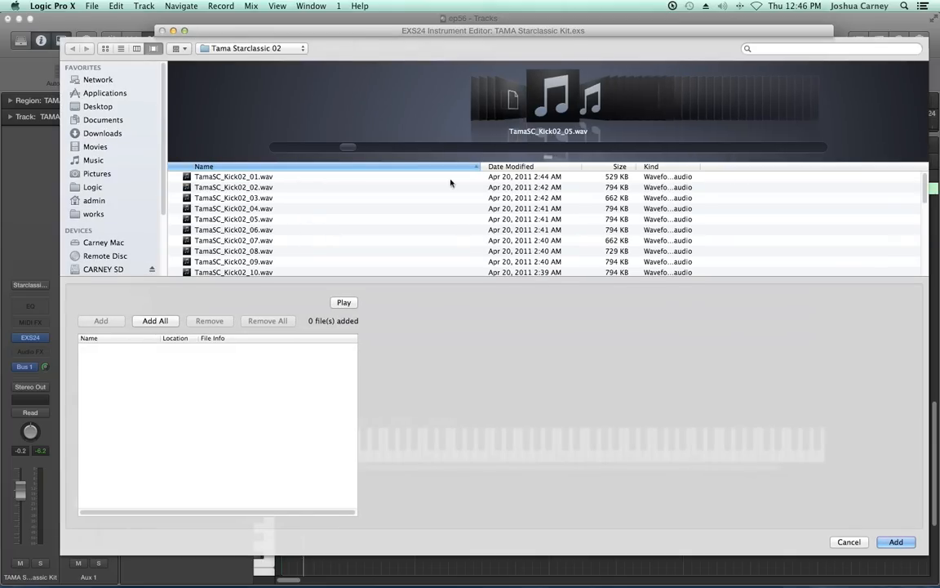
click(551, 119)
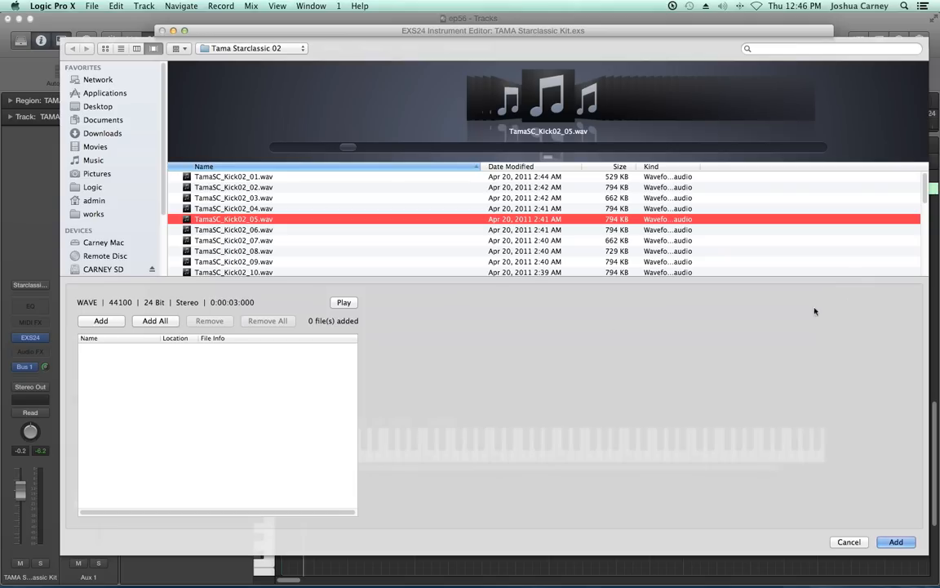
scroll(308, 227, down, 5)
scroll(307, 227, down, 6)
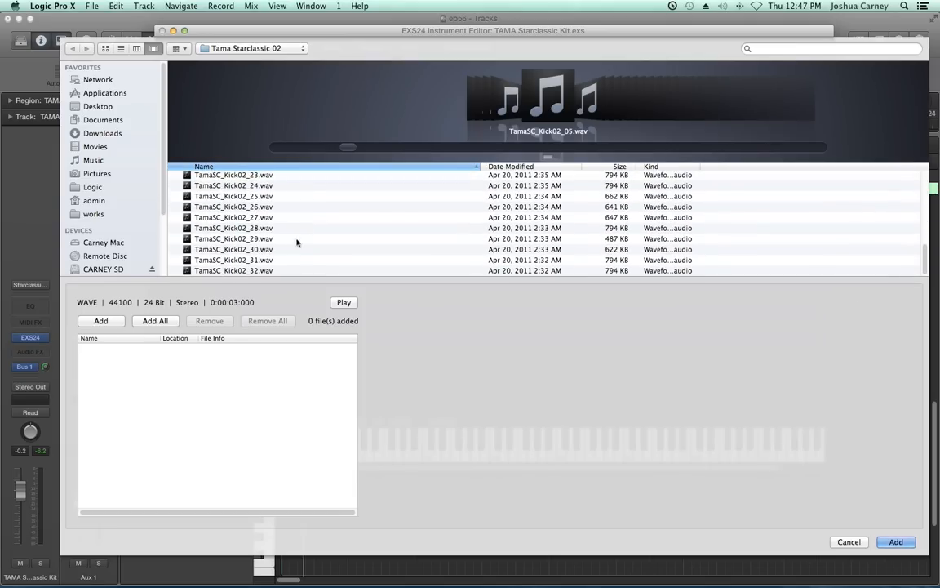
scroll(260, 233, up, 11)
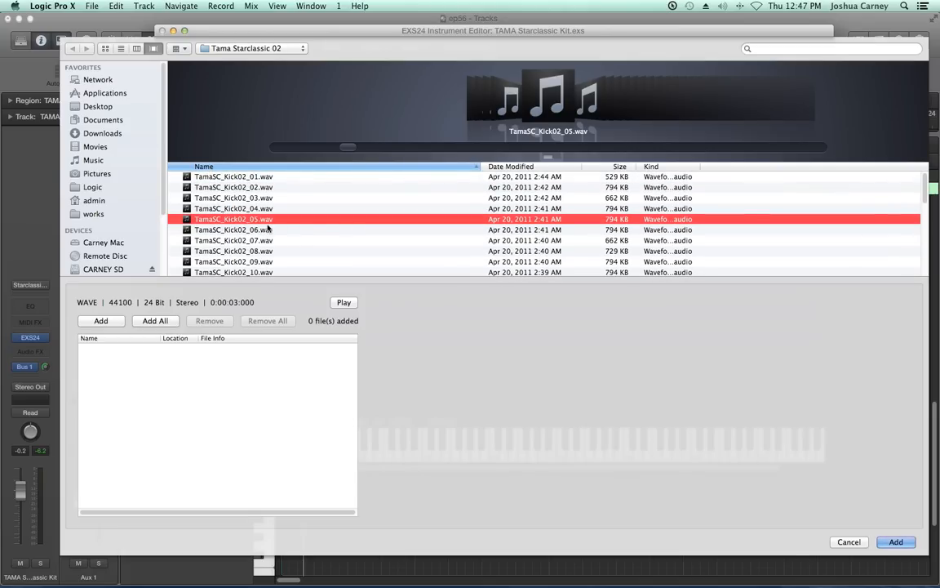
scroll(250, 223, down, 4)
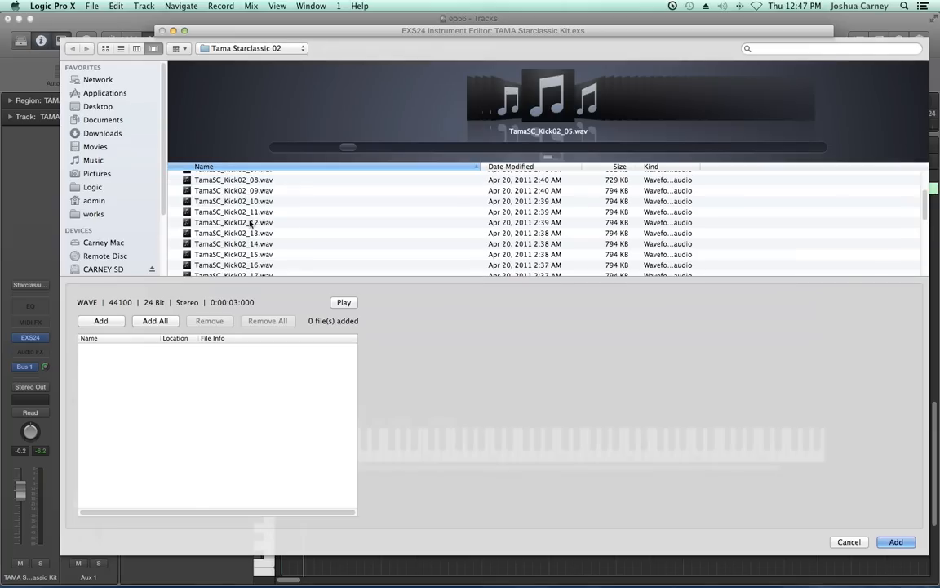
click(254, 213)
scroll(261, 216, up, 4)
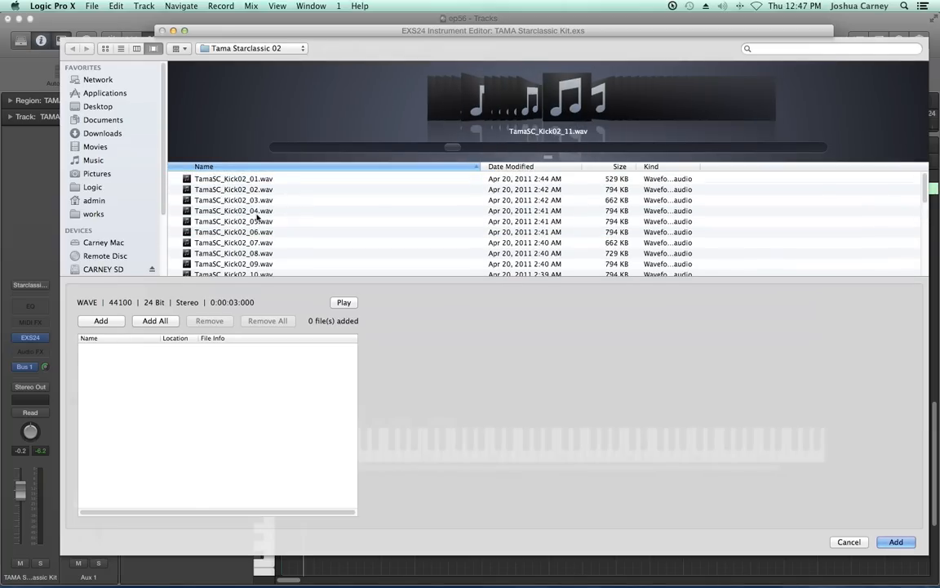
click(269, 221)
scroll(295, 228, down, 3)
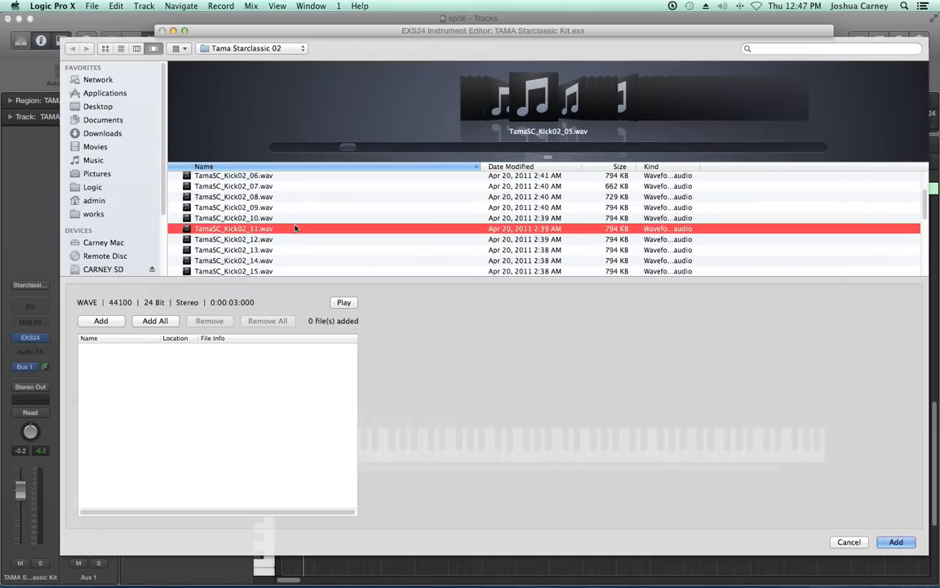
scroll(293, 229, down, 5)
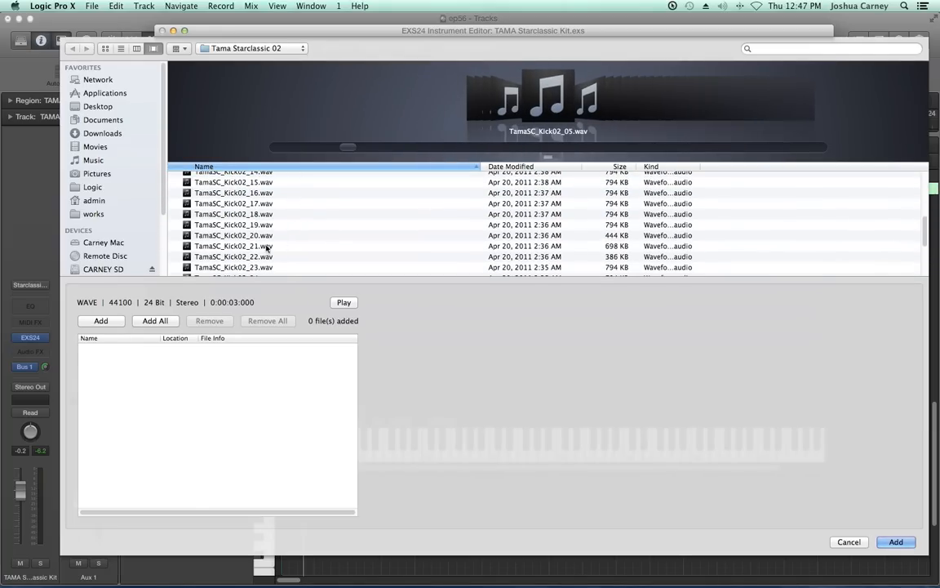
click(333, 247)
scroll(335, 252, down, 4)
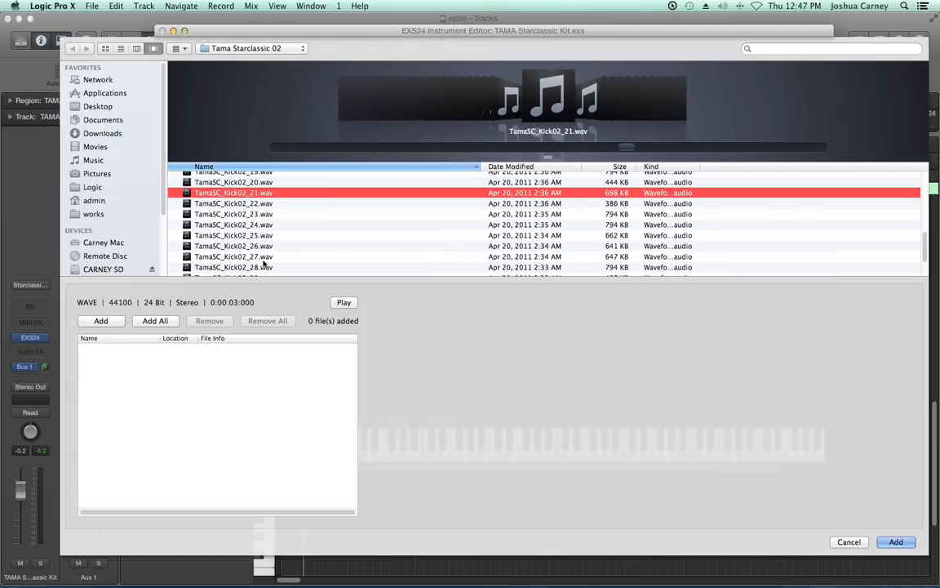
scroll(257, 262, down, 3)
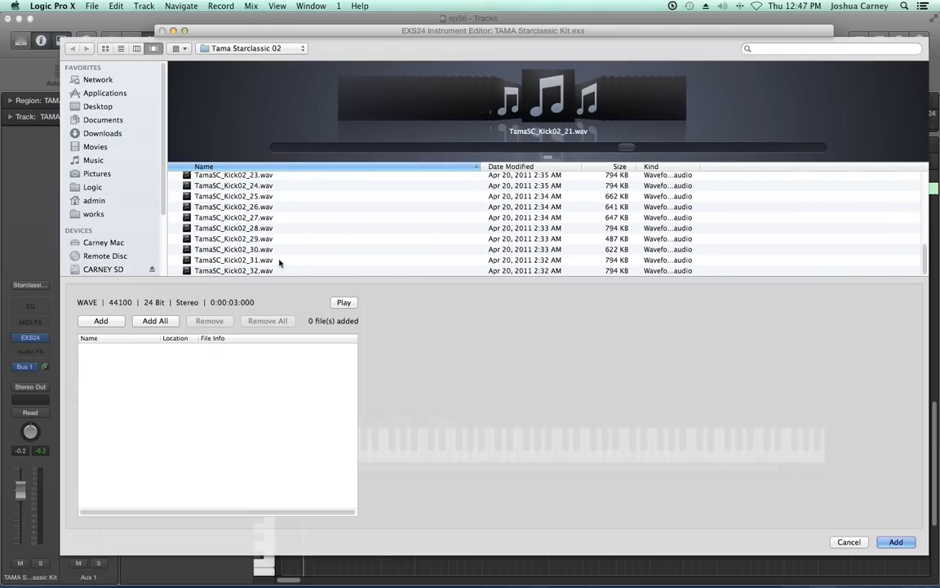
click(896, 542)
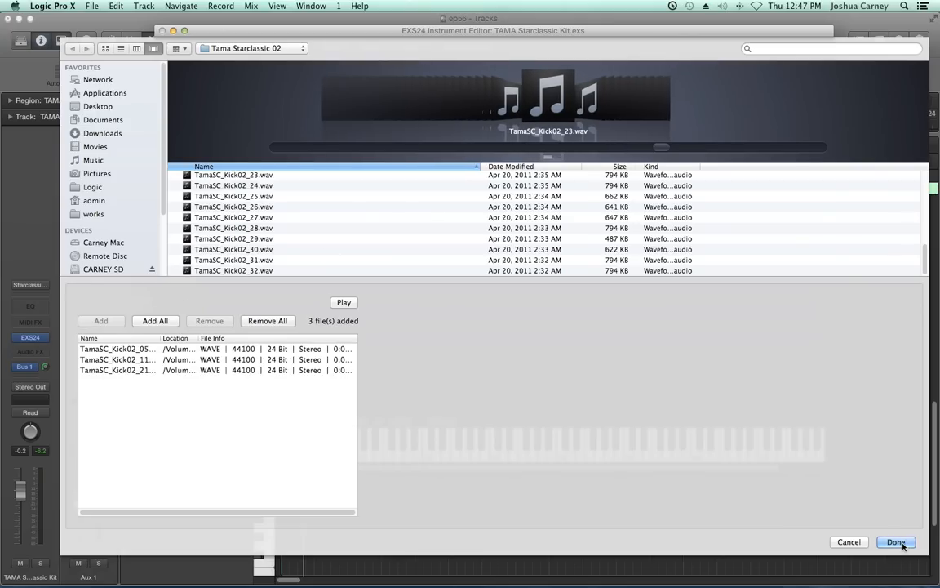
click(897, 542)
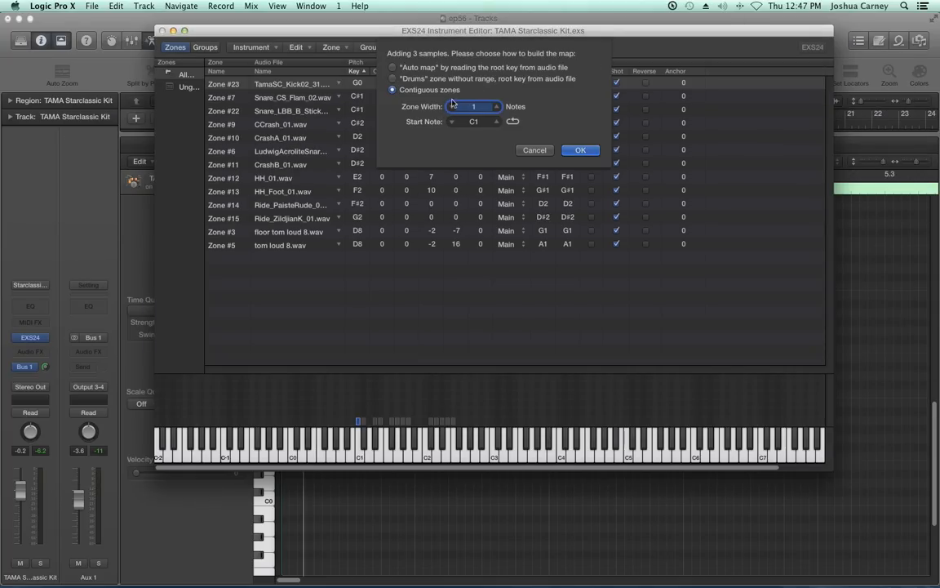
click(580, 151)
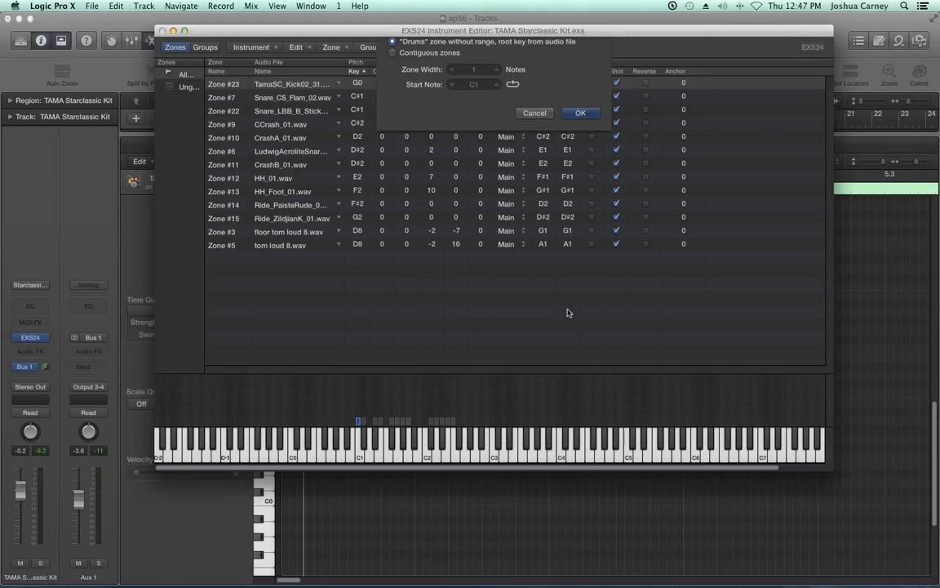
- Move the three new kick zones to C1 so they stack on the existing kick zone
mouse_move(493, 422)
mouse_down()
mouse_move(330, 422)
mouse_move(359, 422)
mouse_up()
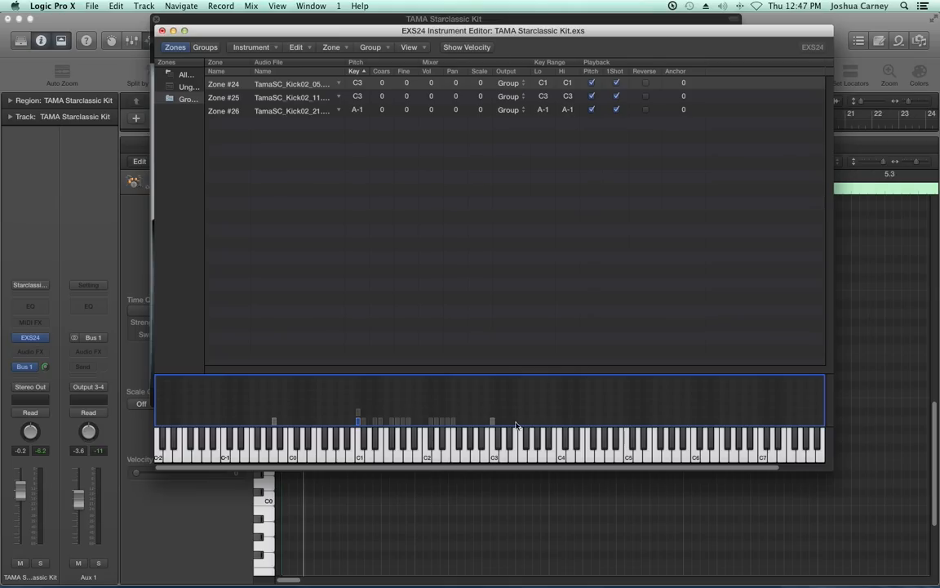
drag(492, 422, 359, 422)
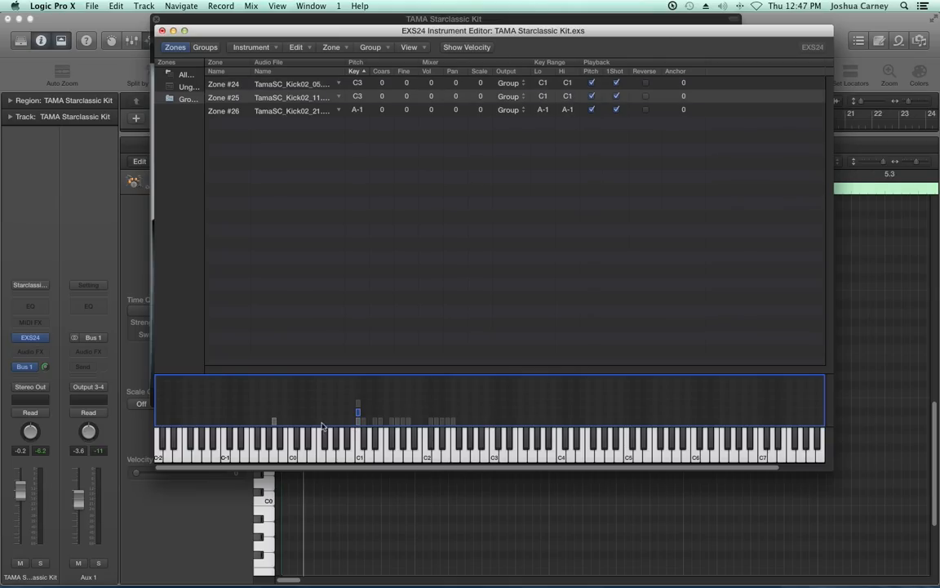
mouse_move(275, 426)
mouse_down()
mouse_move(363, 433)
mouse_move(360, 425)
mouse_up()
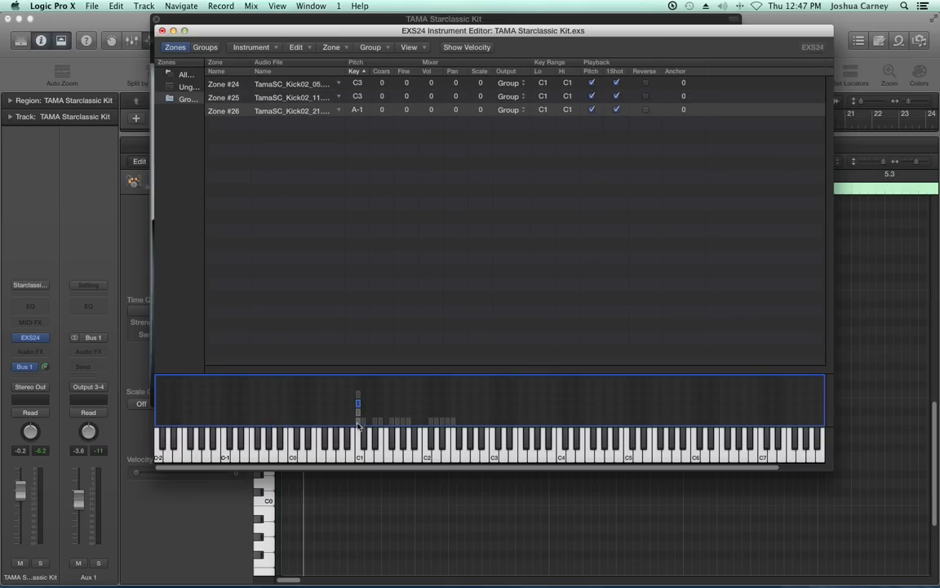
- Show the zones' Group column beside the audio file names and assign all four C1 kick zones to Group #2
click(185, 75)
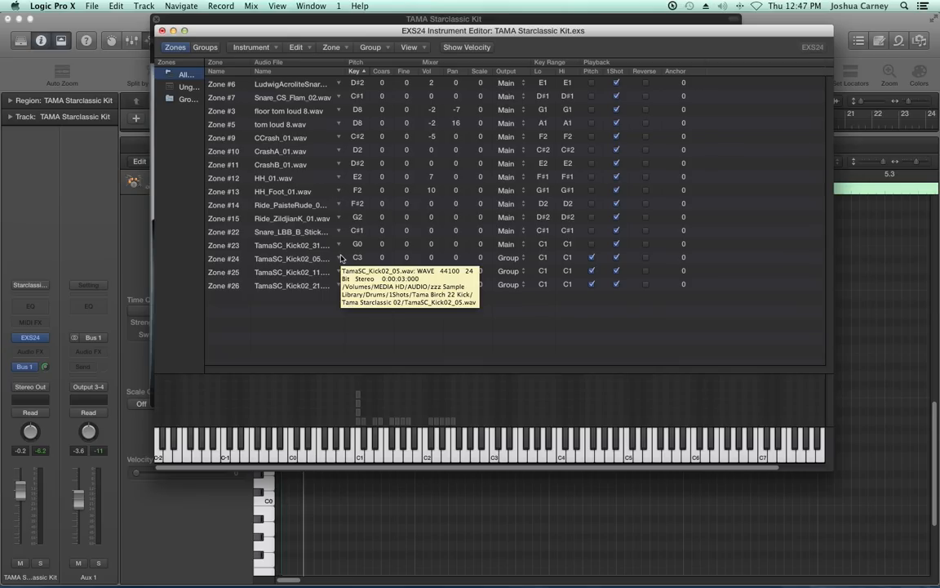
drag(346, 383, 358, 428)
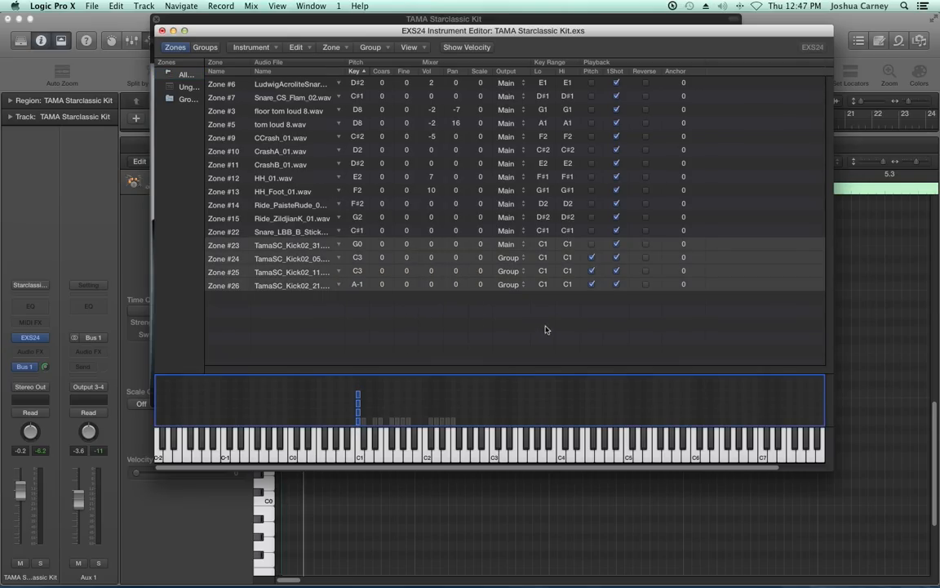
click(414, 48)
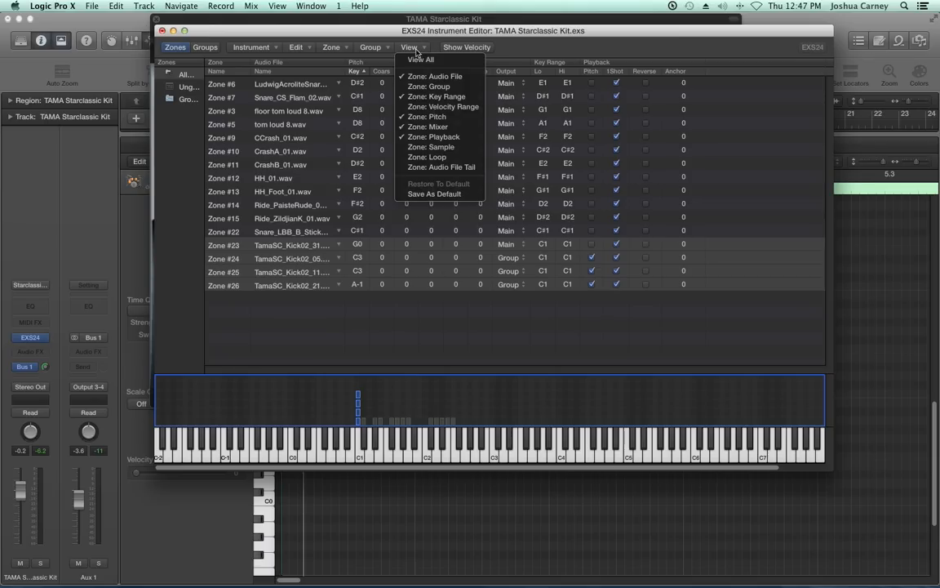
click(453, 88)
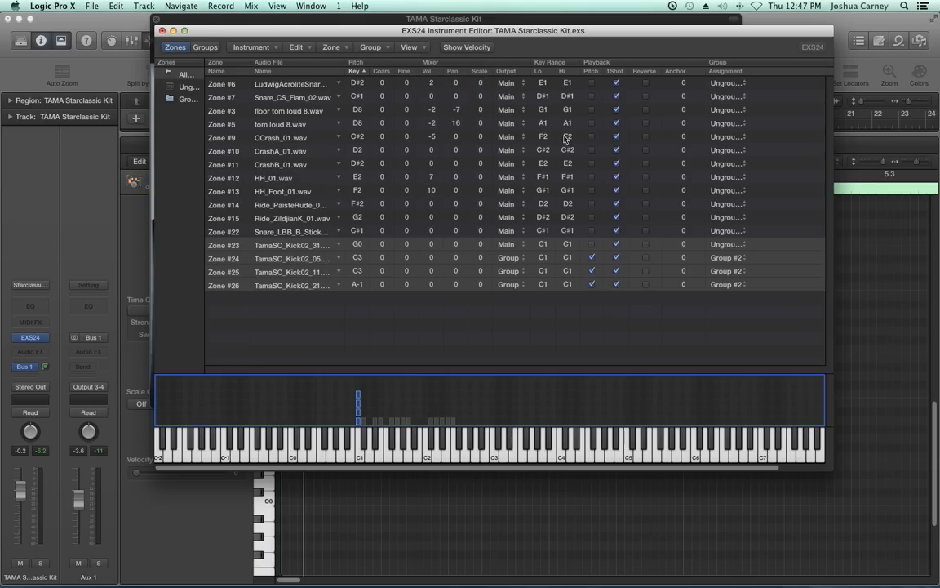
drag(724, 68, 365, 69)
click(364, 245)
click(353, 257)
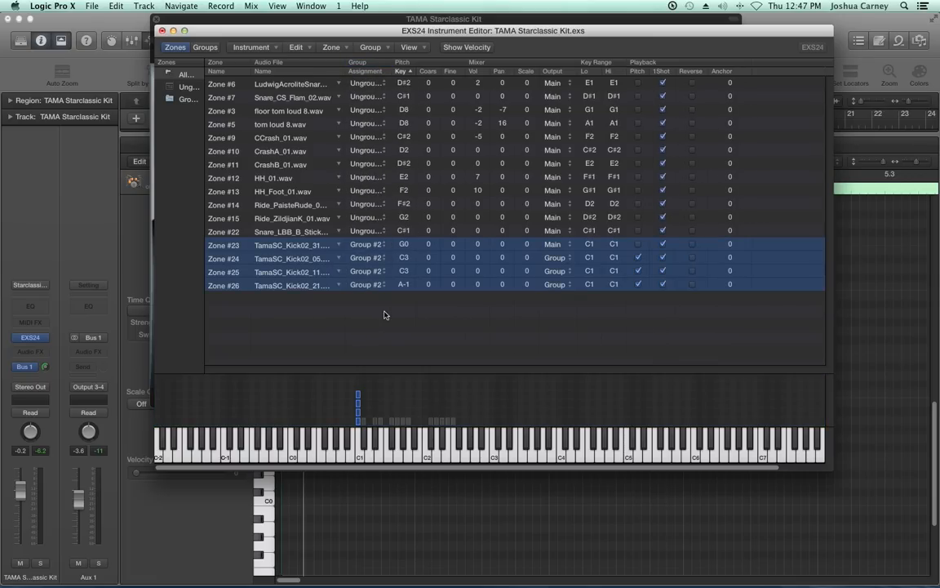
- Show only the zones of Group #2, widen the group list and rename the group as "kicks"
click(380, 318)
click(170, 98)
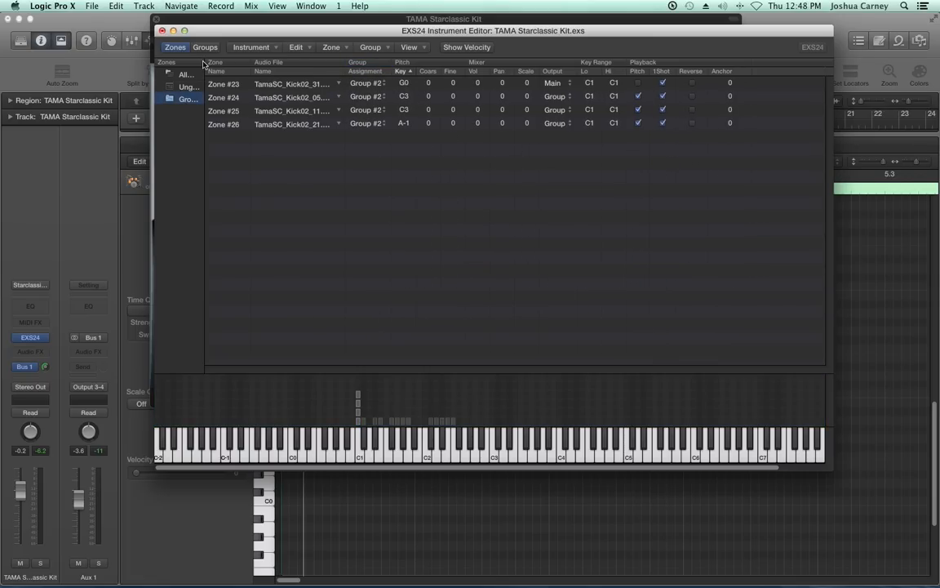
drag(206, 65, 247, 63)
double_click(191, 100)
text(kicks)
key(Return)
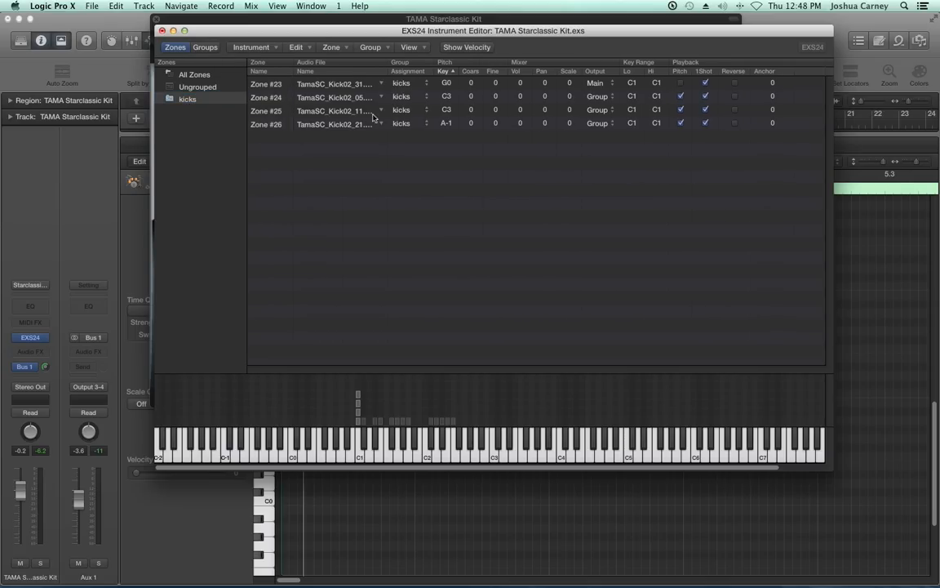
- Check the four zones in the kicks group and sort them by audio file name
click(278, 96)
click(309, 164)
click(366, 98)
click(365, 111)
click(362, 124)
click(362, 84)
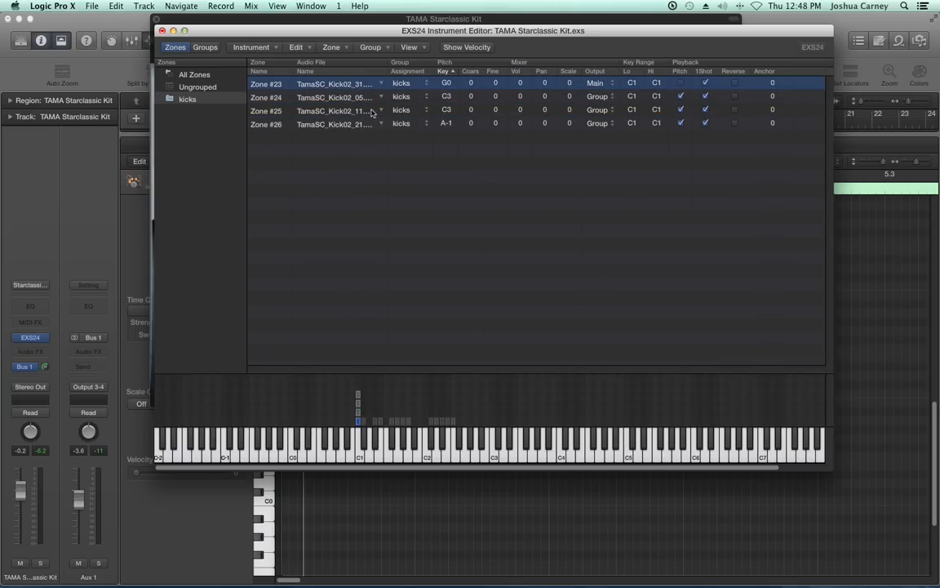
click(312, 63)
click(323, 72)
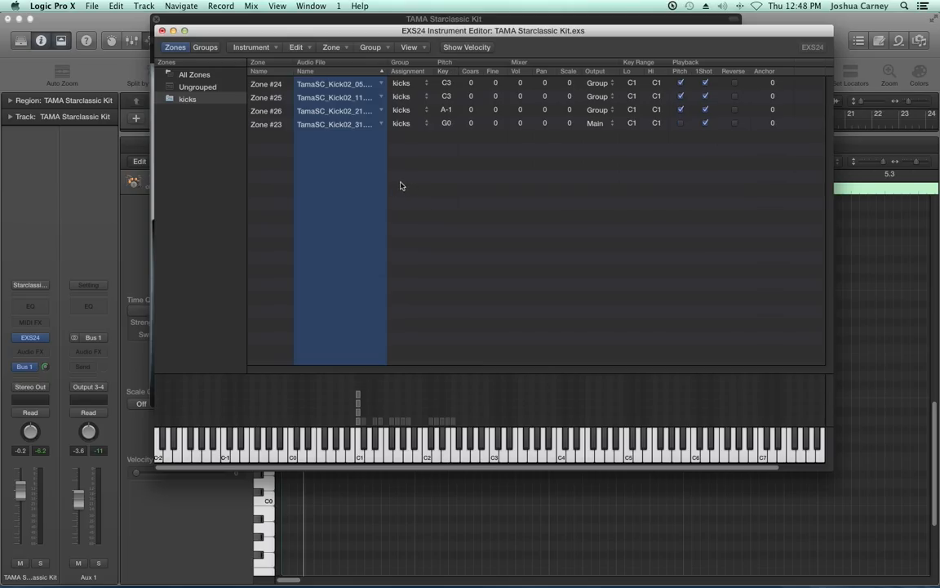
- Show the zones' Velocity Range column and place it directly after the audio file names
click(409, 46)
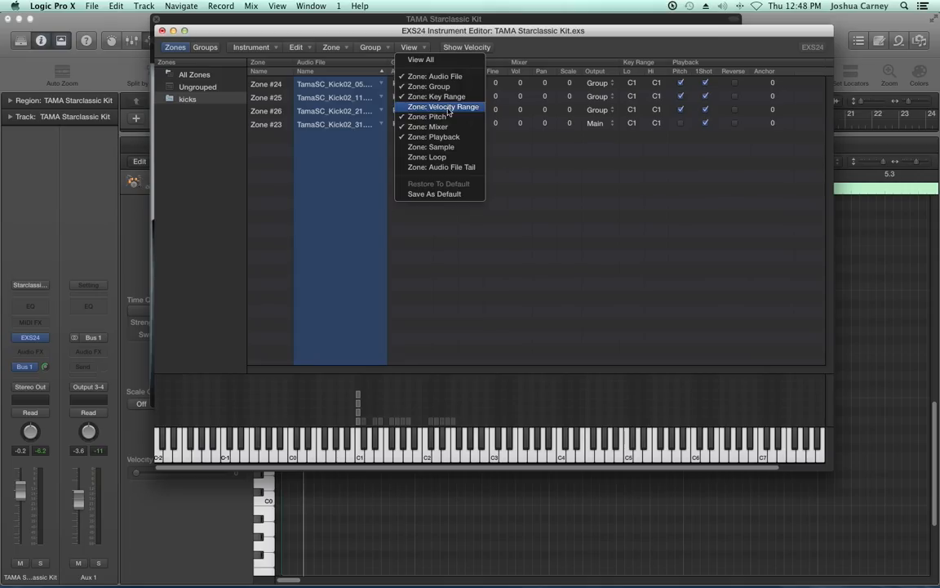
click(448, 107)
drag(815, 65, 400, 66)
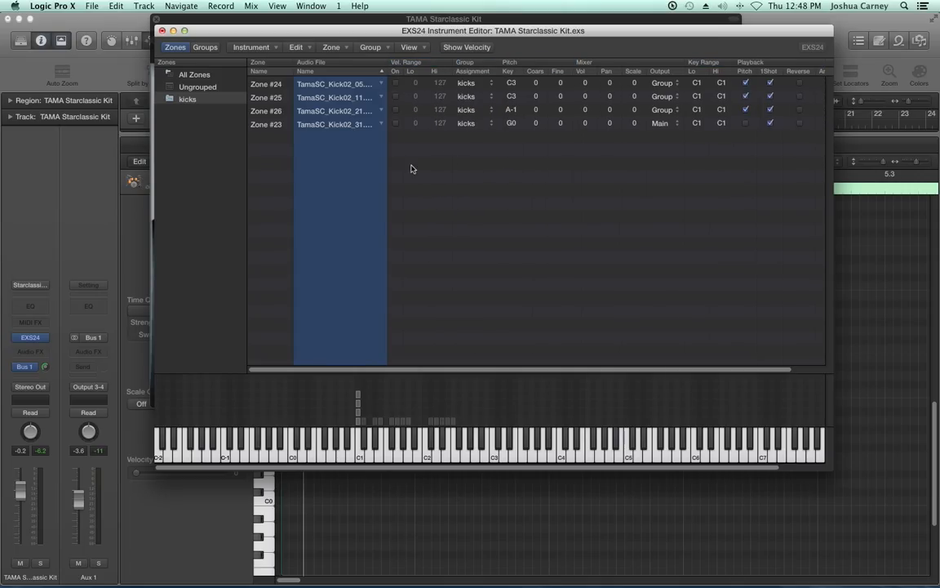
- Enable the velocity range for all four kick zones
key(super+a)
click(396, 84)
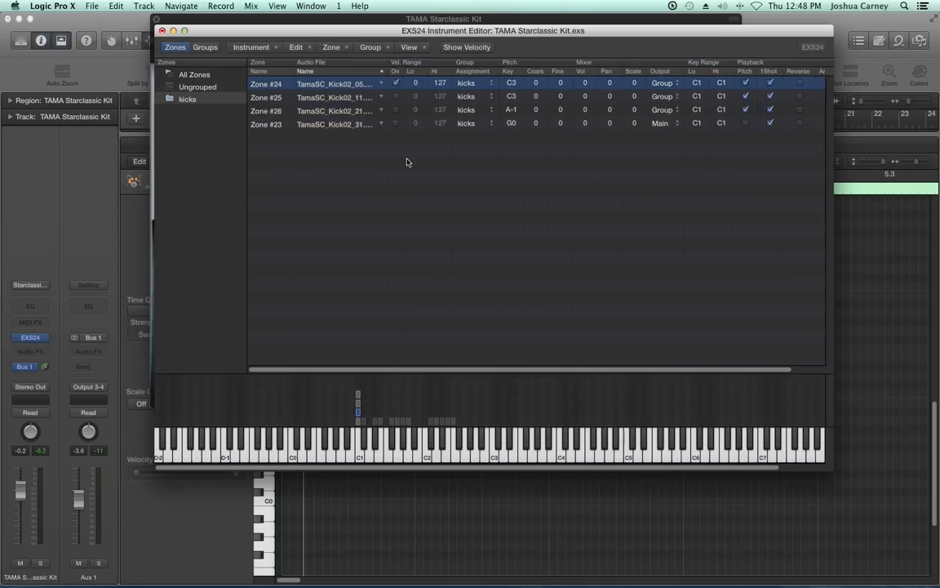
click(396, 96)
click(396, 110)
click(396, 124)
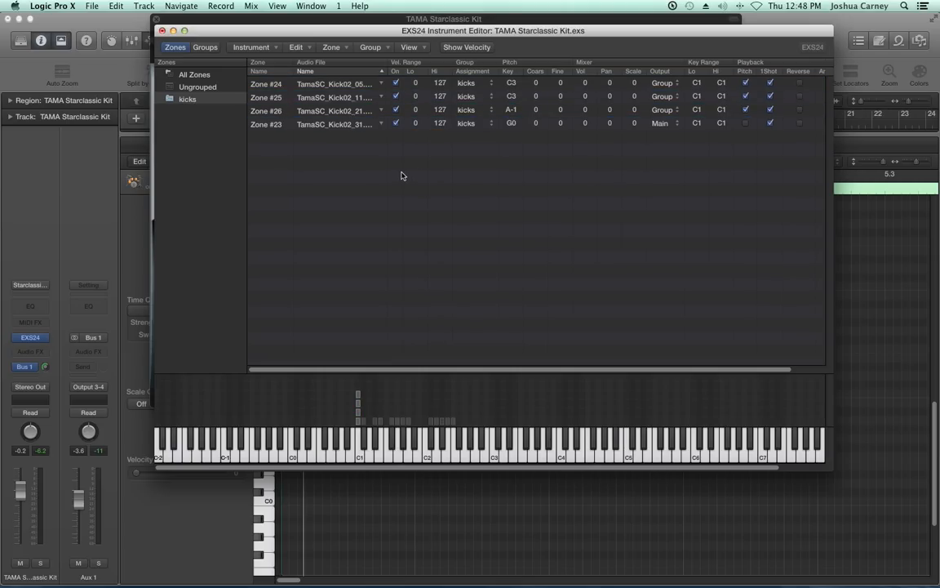
- Turn off pitch tracking for all kick zones on C1 together and audition the C1 key
click(359, 458)
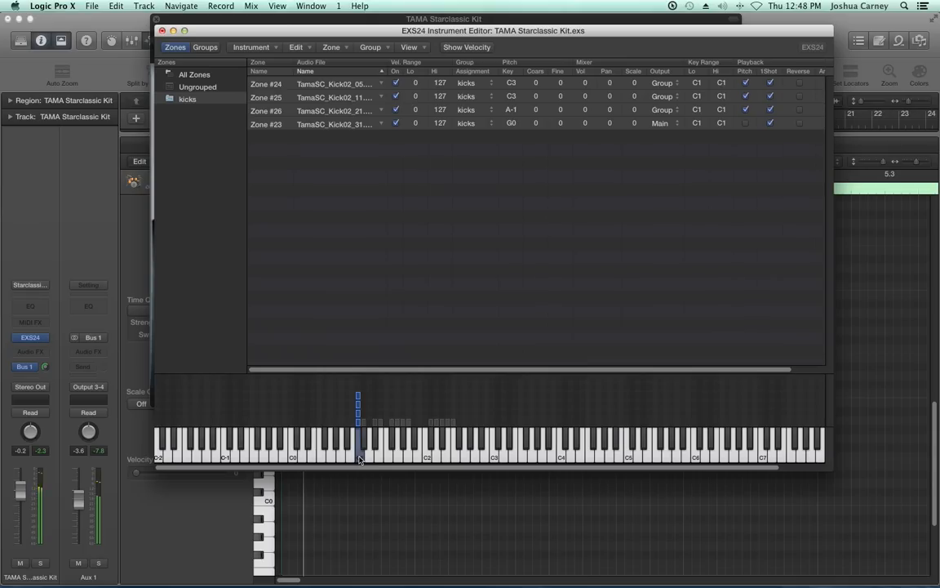
click(749, 83)
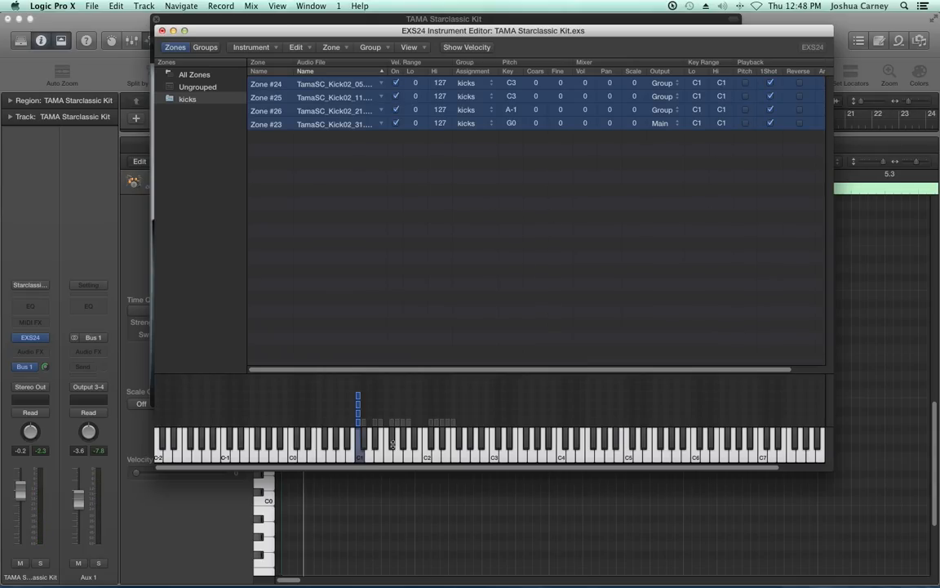
click(358, 453)
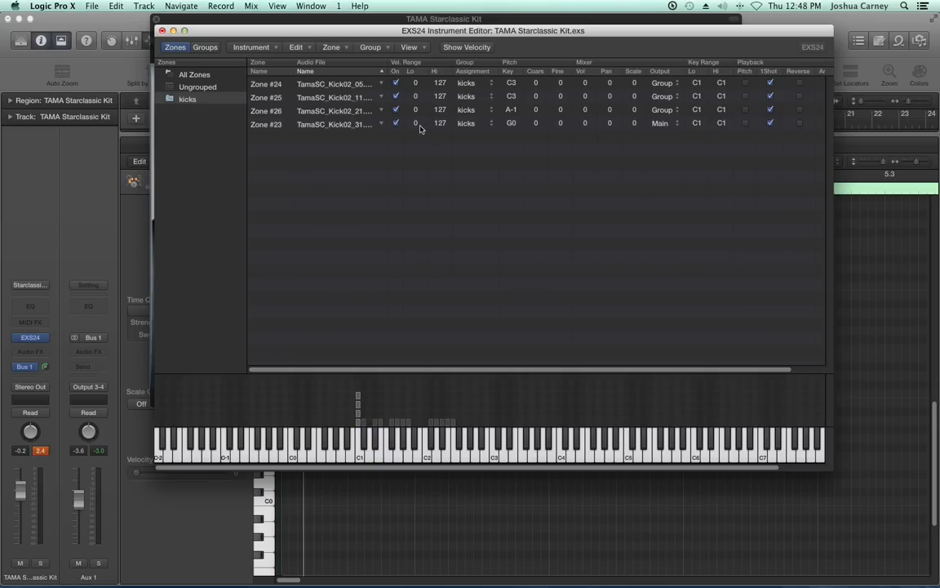
- Set the low velocity of the TamaSC_Kick02_31 zone to 100 and the velocity range of TamaSC_Kick02_21 to 85–99
double_click(416, 124)
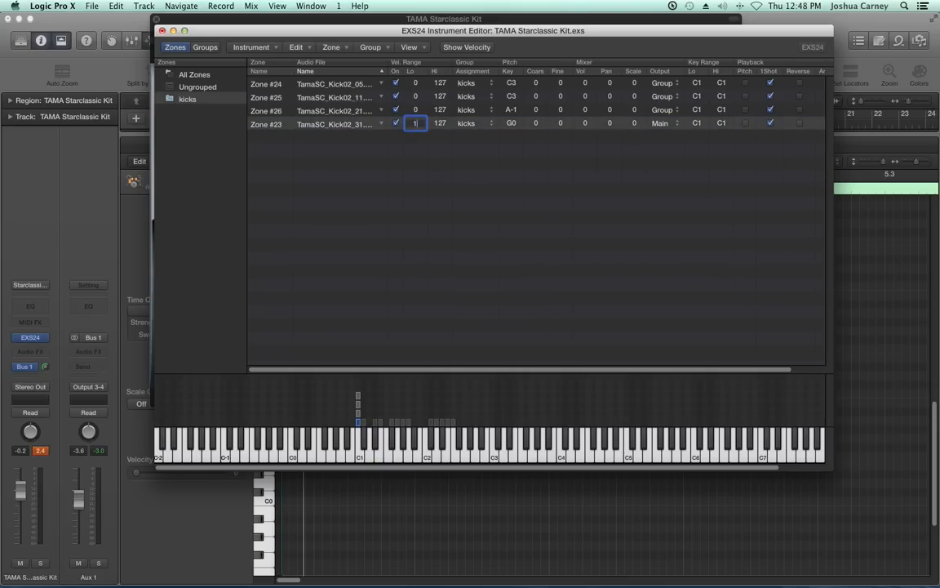
key(Return)
double_click(416, 110)
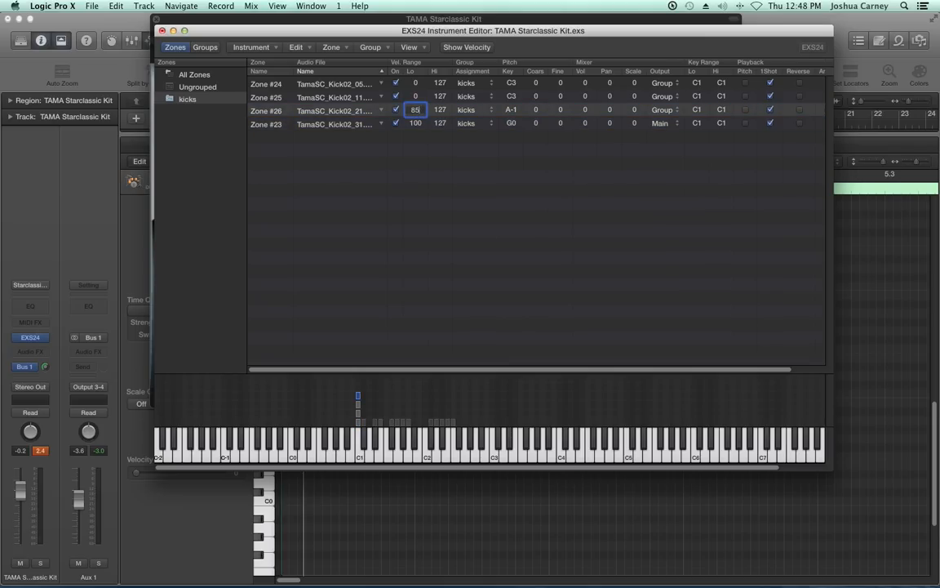
key(Tab)
text(99)
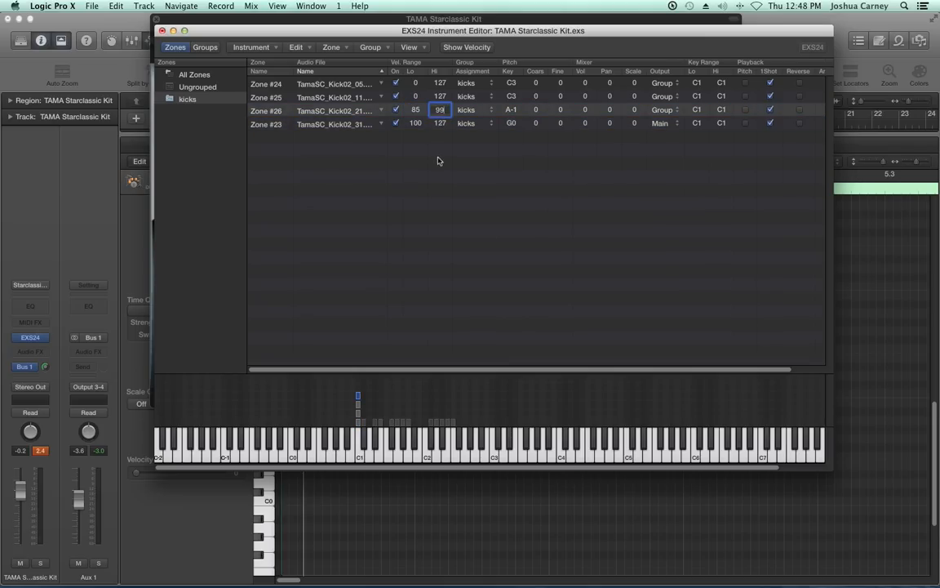
click(437, 161)
- Set the velocity range of the TamaSC_Kick02_11 zone to 70–84 and the high velocity of TamaSC_Kick02_05 to 69
double_click(414, 96)
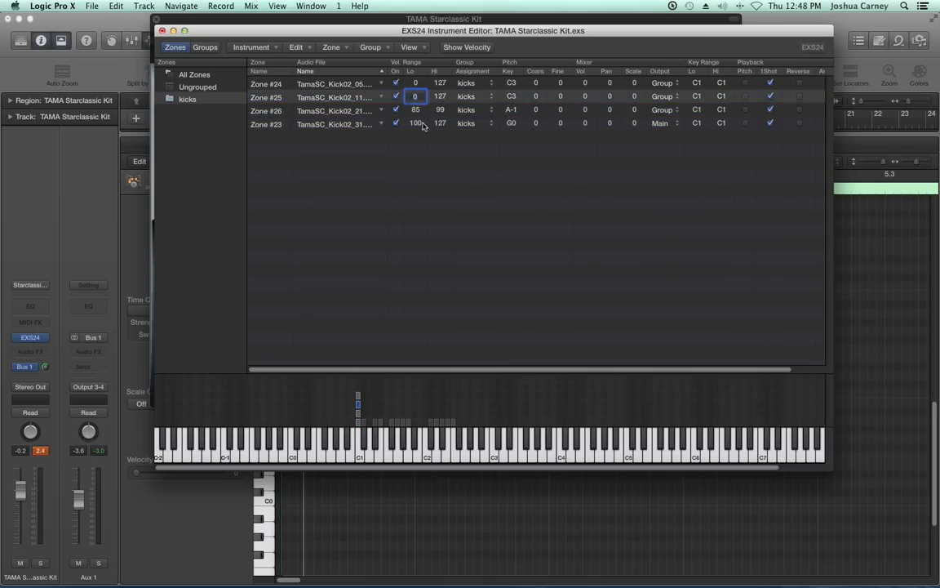
key(Tab)
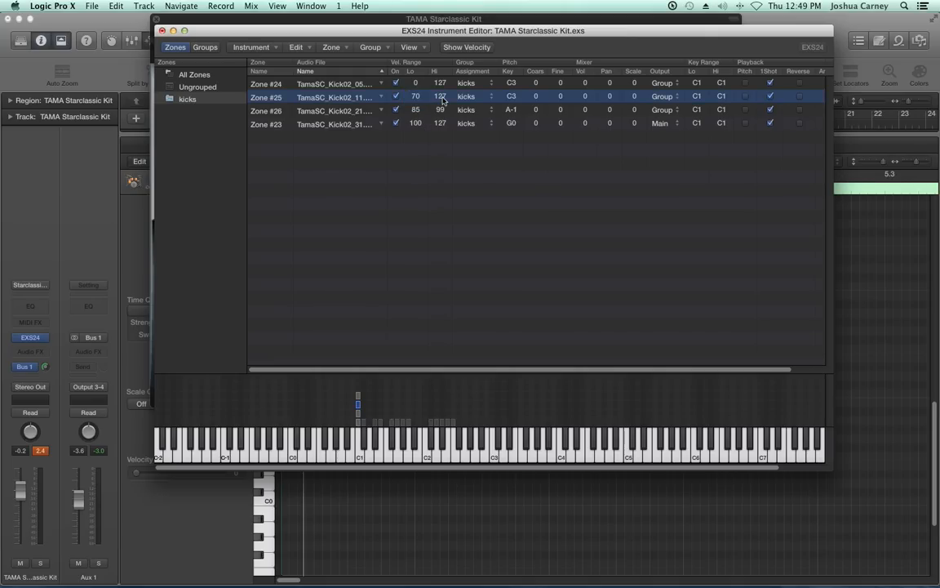
text(84)
click(447, 161)
double_click(439, 84)
text(69)
key(Return)
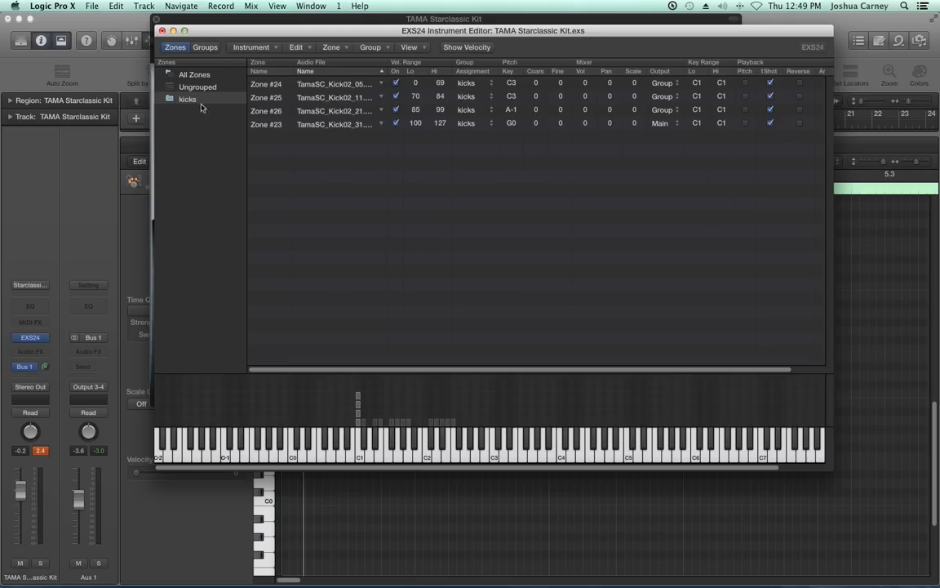
- Show all zones, start loading multiple samples and expand the Ludwig 5x14 Acrolite Aluminum Snare Drum III folder within 1Shots
click(187, 74)
click(382, 456)
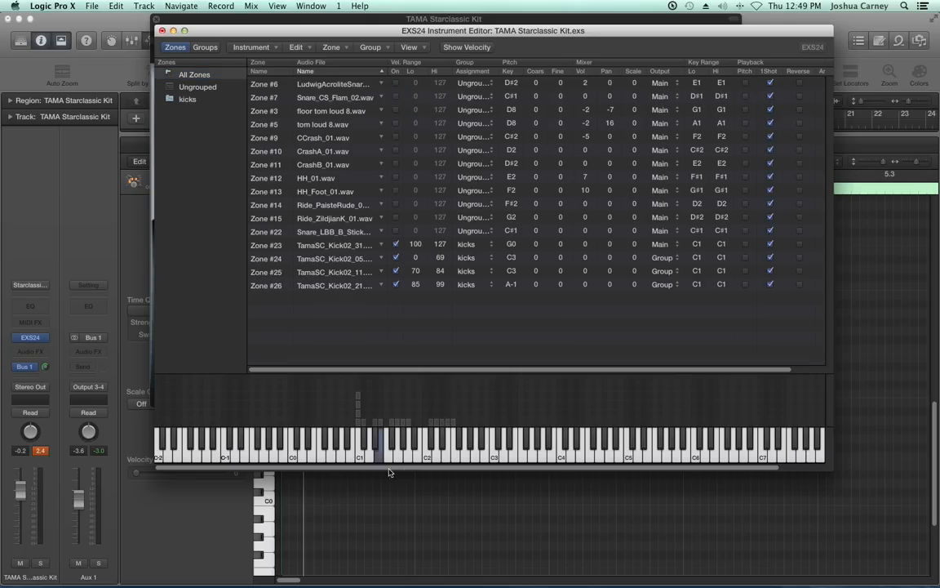
click(329, 47)
click(341, 66)
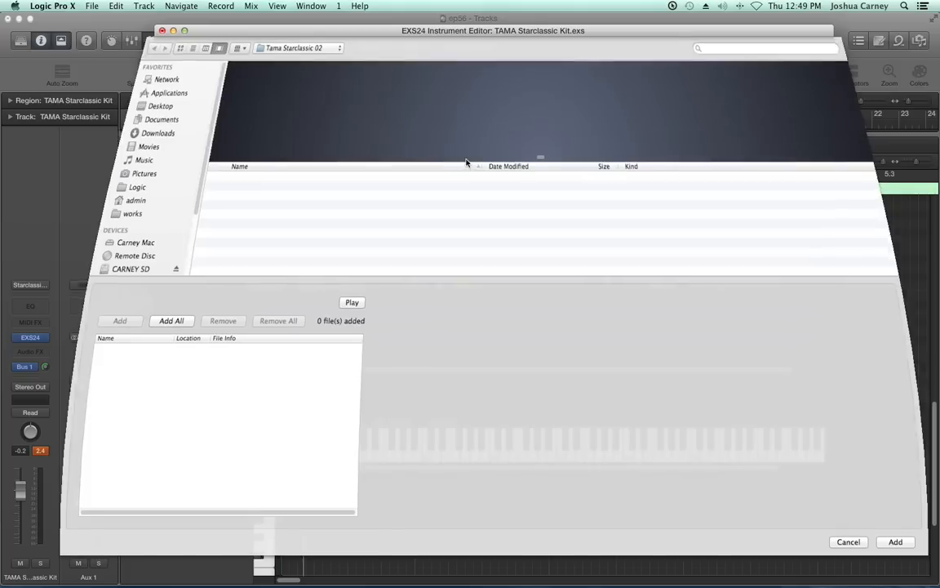
click(278, 49)
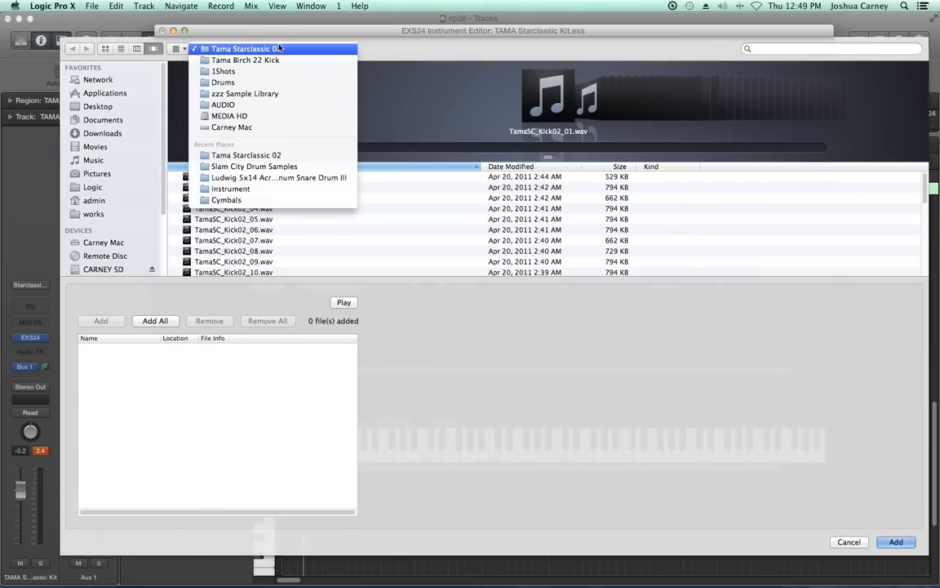
click(291, 51)
click(260, 49)
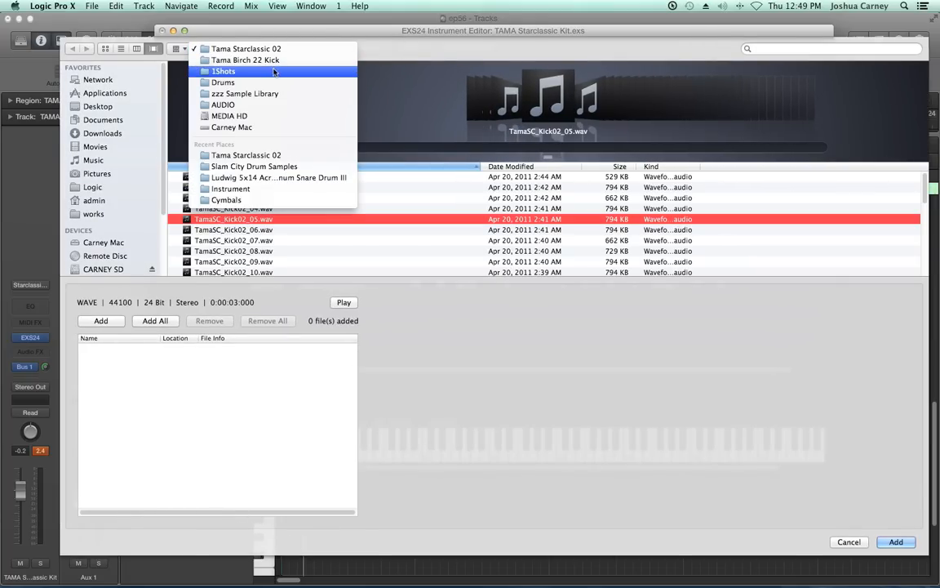
click(274, 72)
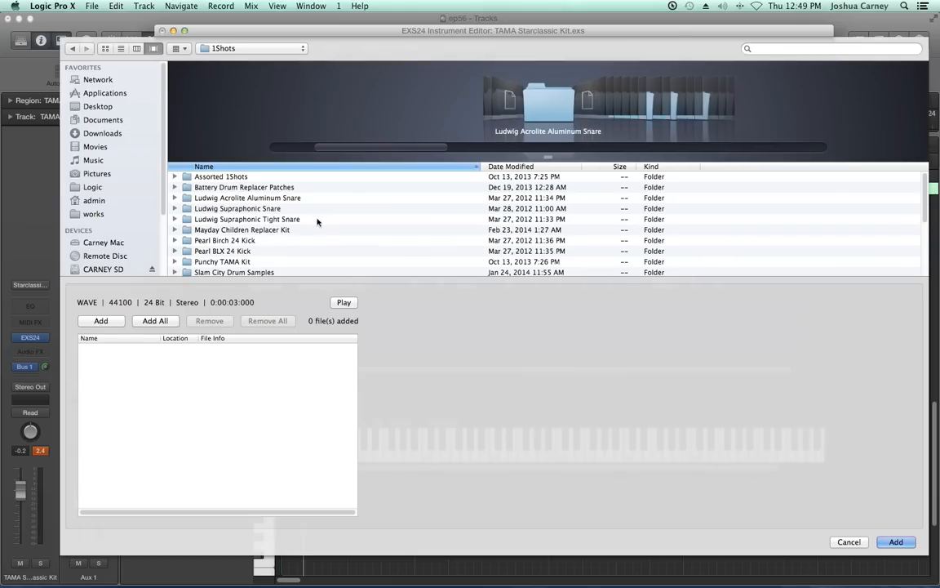
click(292, 200)
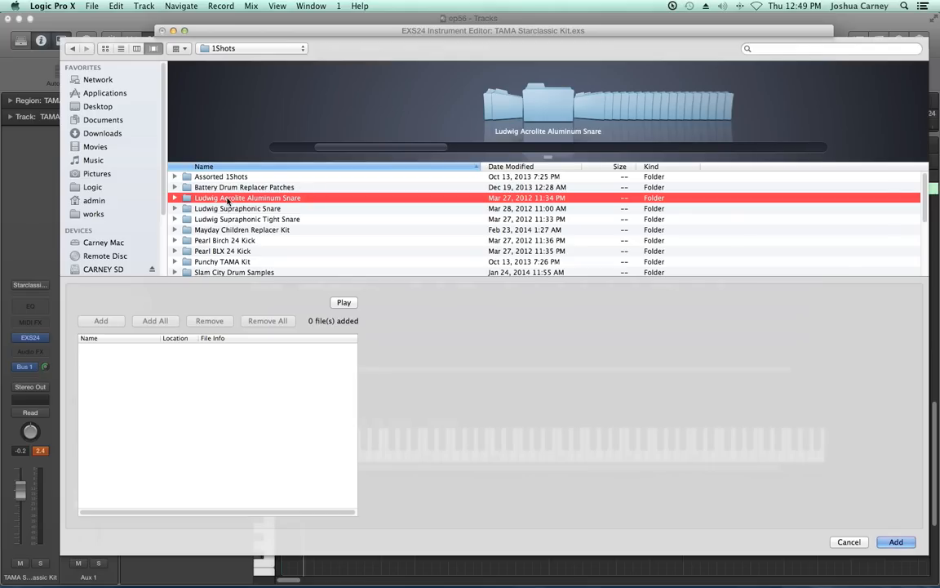
click(174, 199)
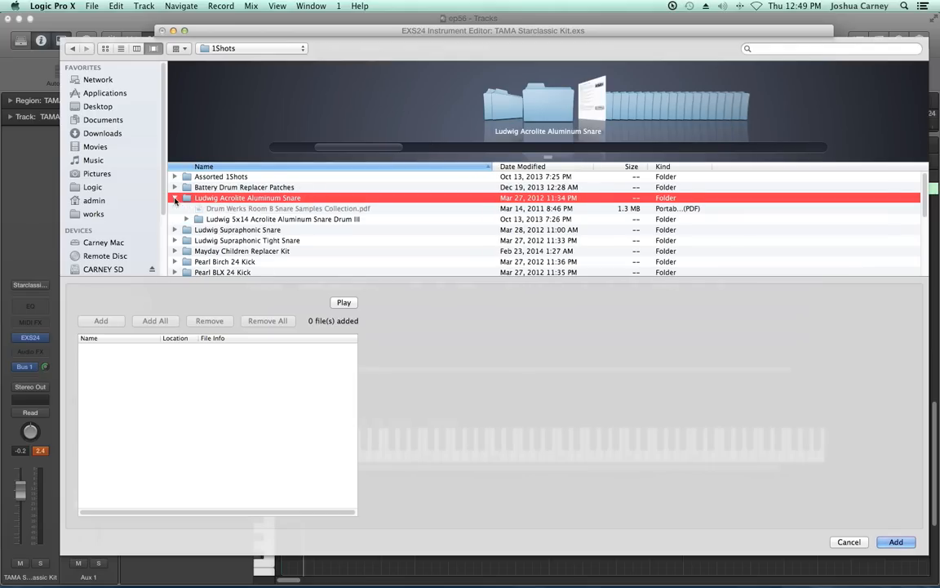
click(243, 219)
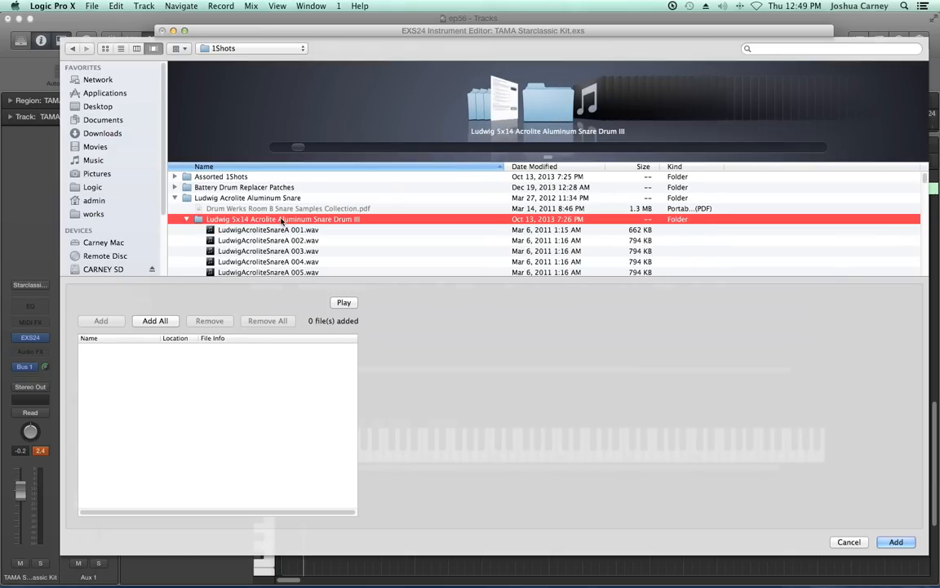
- Load LudwigAcroliteSnareA 005.wav, 013.wav and 024.wav as new zones, mapped with the "Drums" option
click(292, 272)
scroll(310, 231, down, 3)
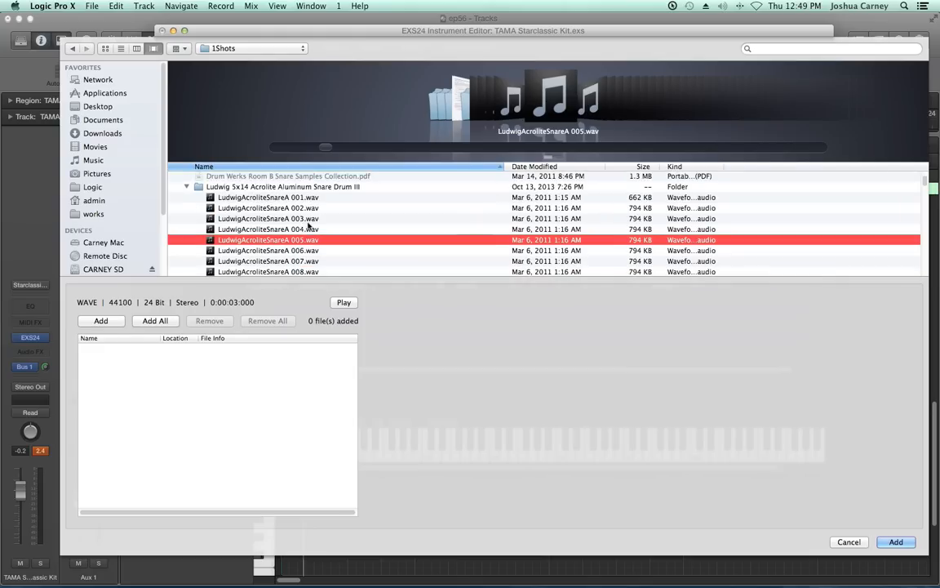
scroll(310, 227, down, 3)
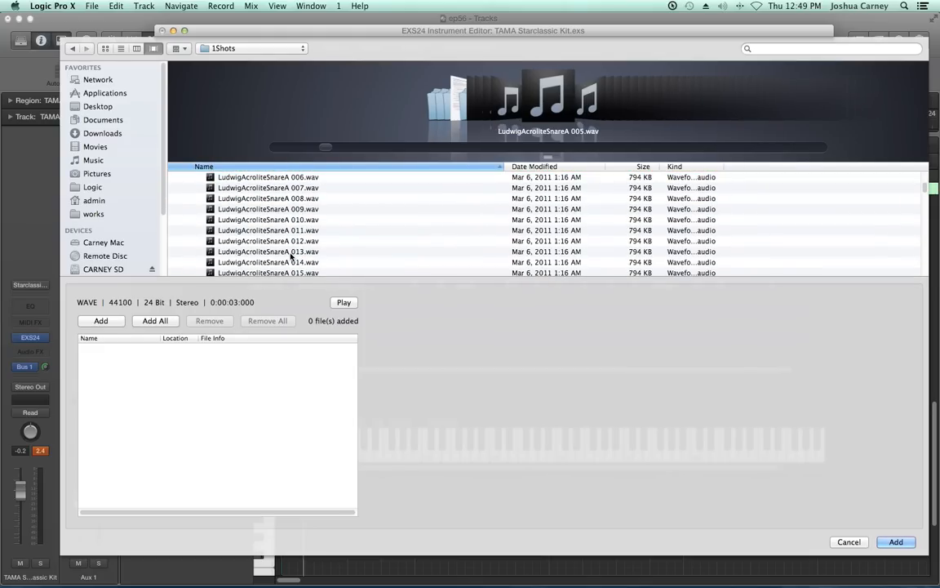
click(291, 253)
scroll(302, 237, down, 10)
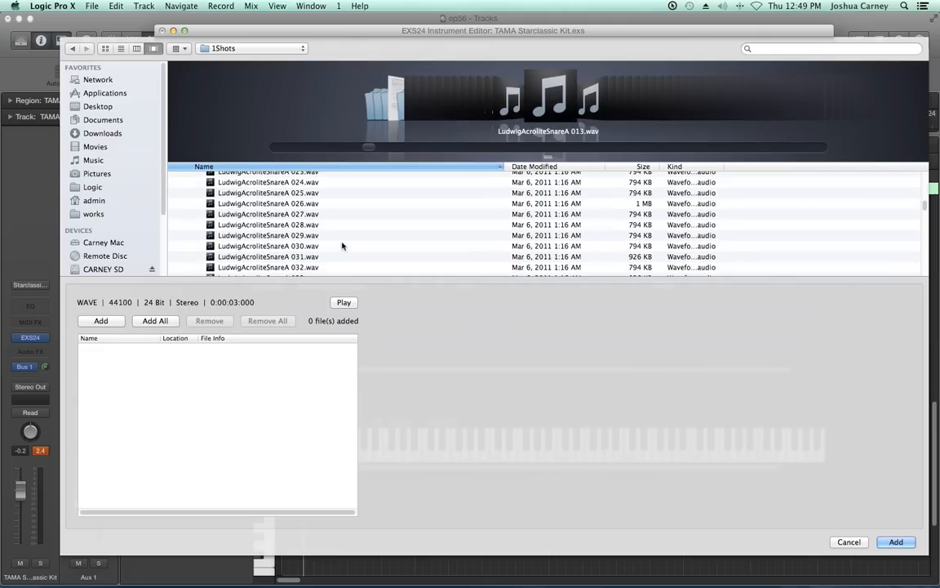
super+click(275, 174)
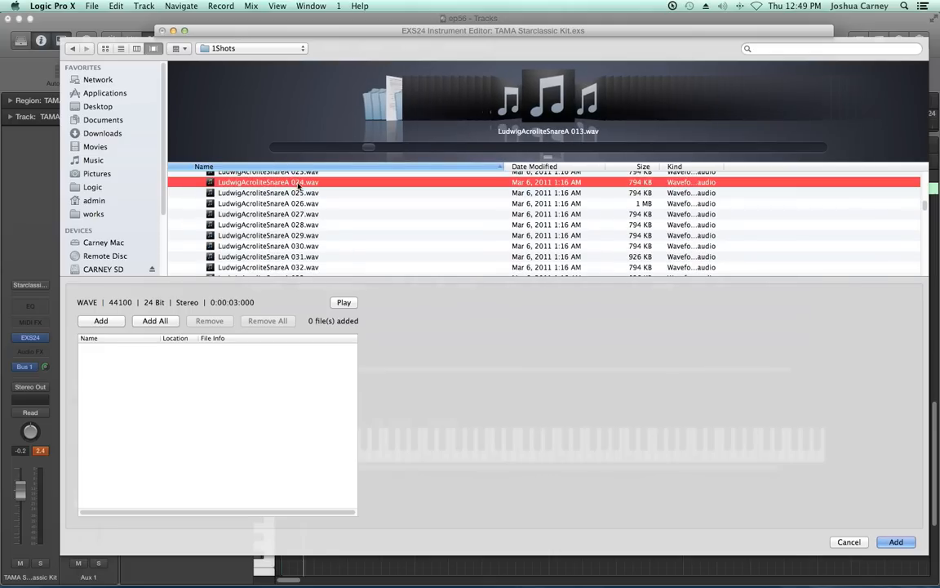
click(101, 320)
click(894, 542)
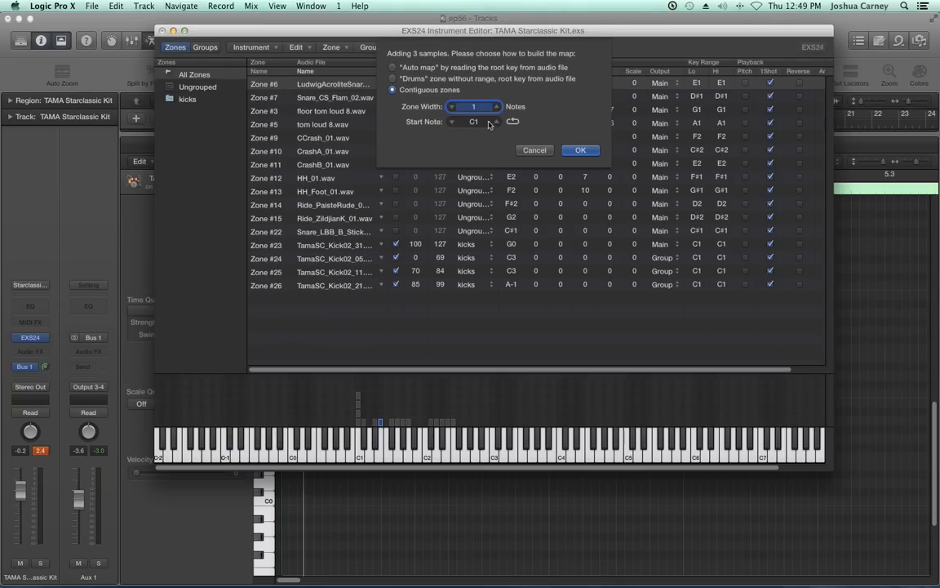
click(482, 79)
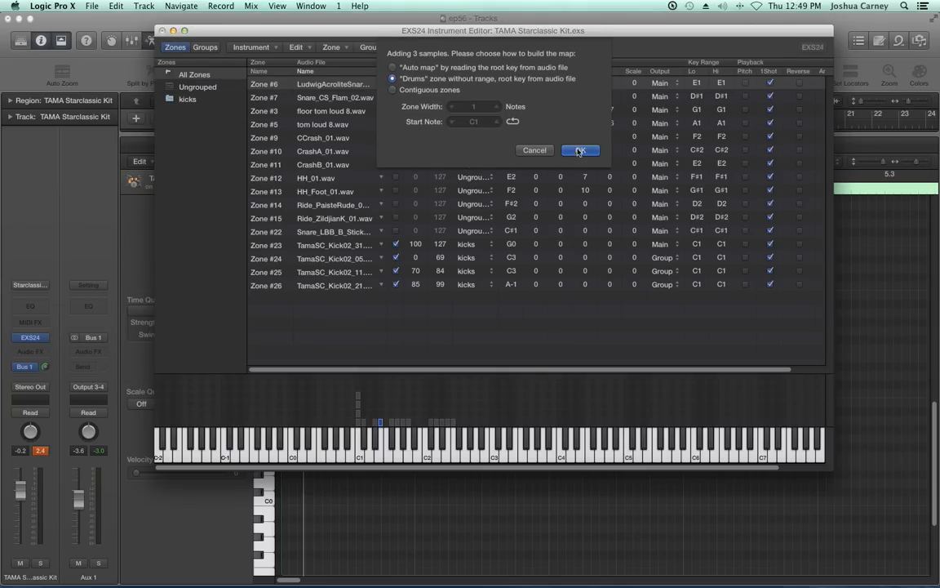
click(580, 151)
- Move the three new snare zones to E1 so they stack on the existing snare zone
drag(493, 425, 381, 423)
drag(493, 424, 377, 424)
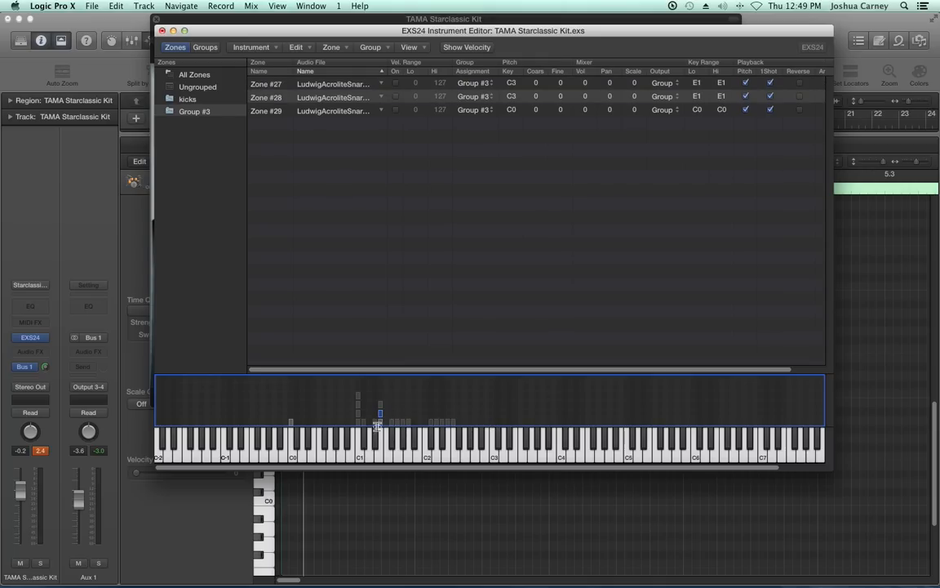
drag(290, 425, 379, 437)
click(317, 239)
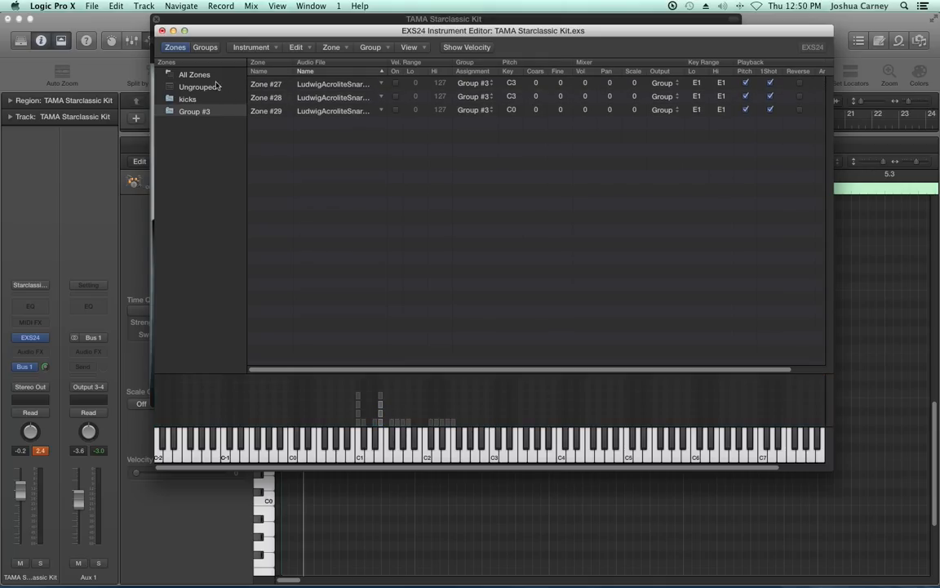
- Show all zones, select those on E1 and turn off pitch tracking for the new snare zones
click(210, 75)
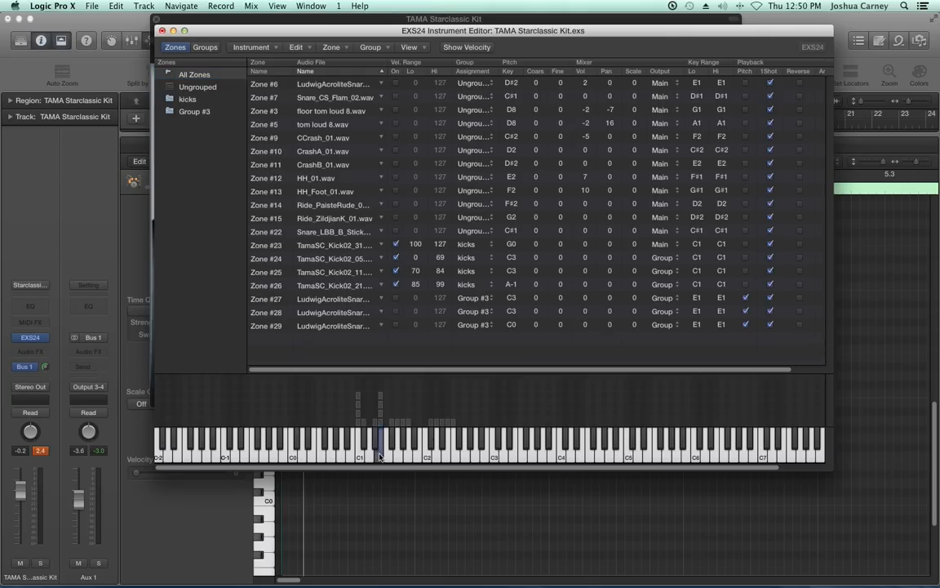
click(380, 432)
click(743, 312)
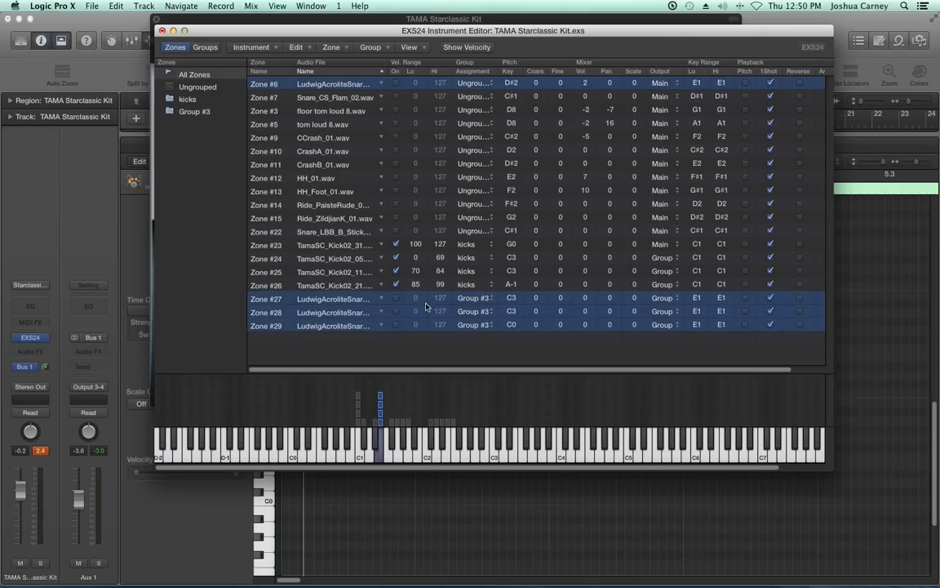
- Assign all the selected E1 snare zones to Group #3 and rename that group "snares"
click(473, 83)
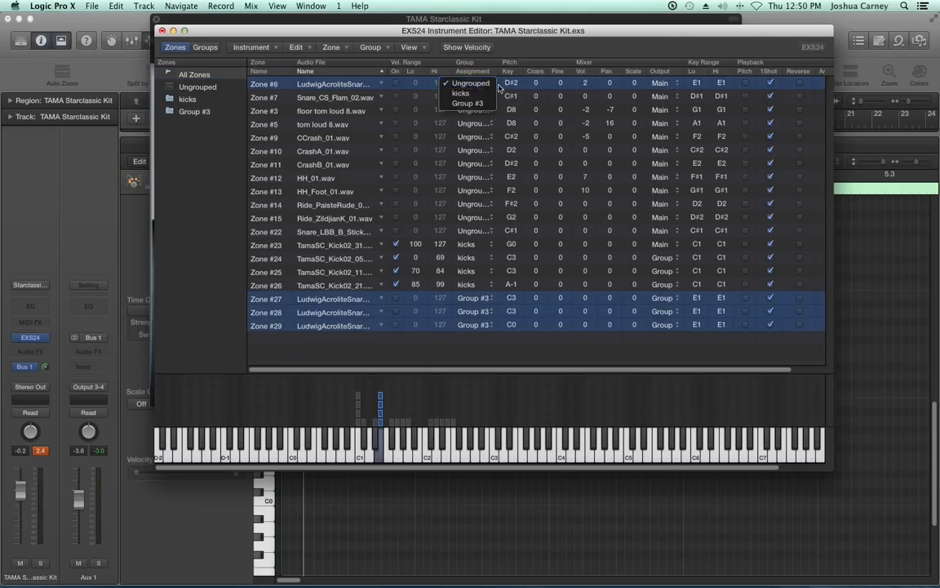
click(469, 106)
double_click(196, 112)
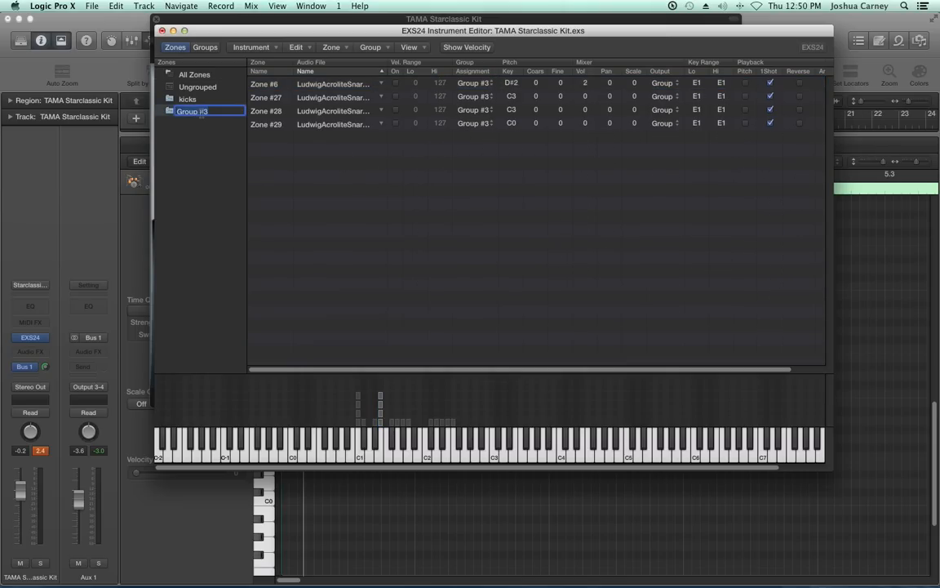
text(snares)
key(Return)
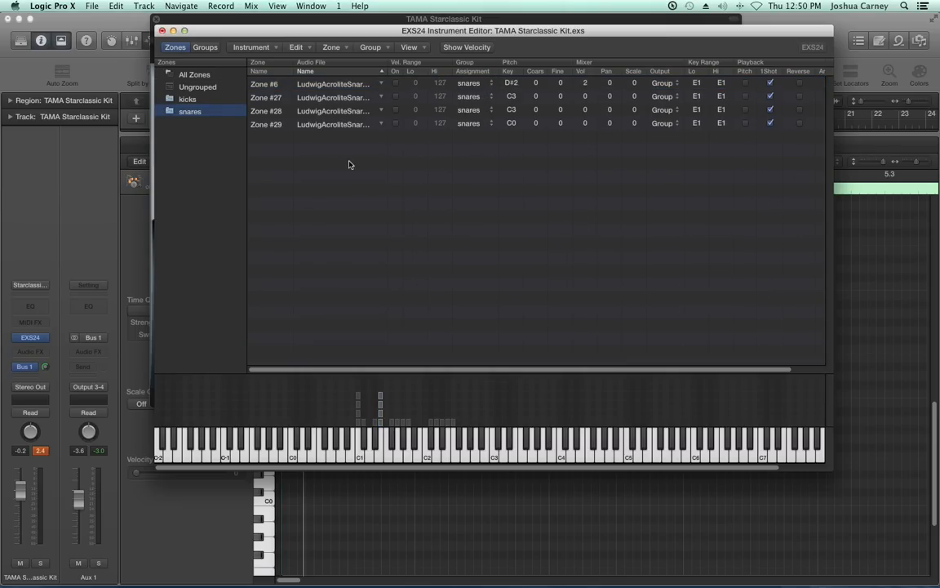
- Widen the audio file column to fit the full file names and sort the snare zones by file name in descending order
double_click(387, 60)
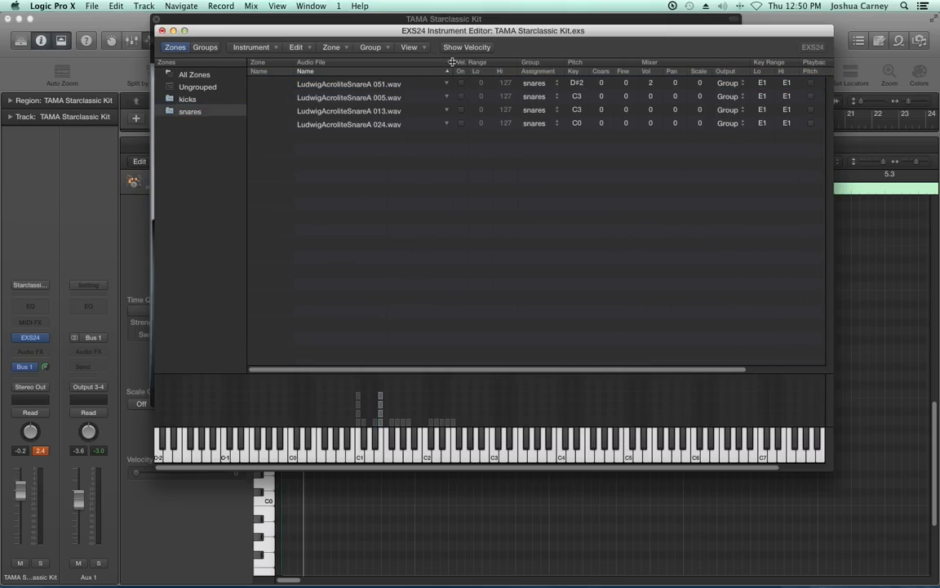
click(390, 70)
click(393, 72)
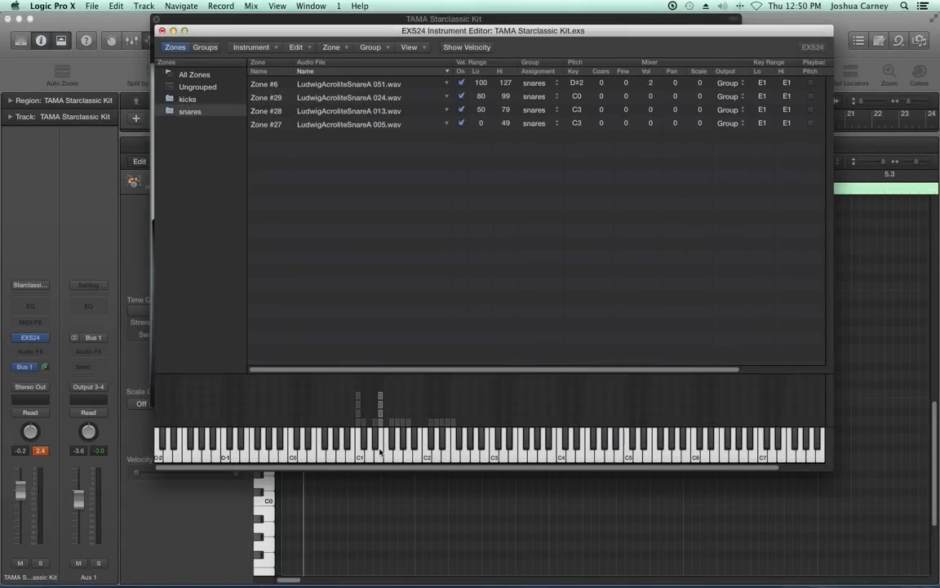
- Close the instrument editor, saving the changes to TAMA Starclassic Kit, and close the EXS24 window
click(162, 31)
click(585, 93)
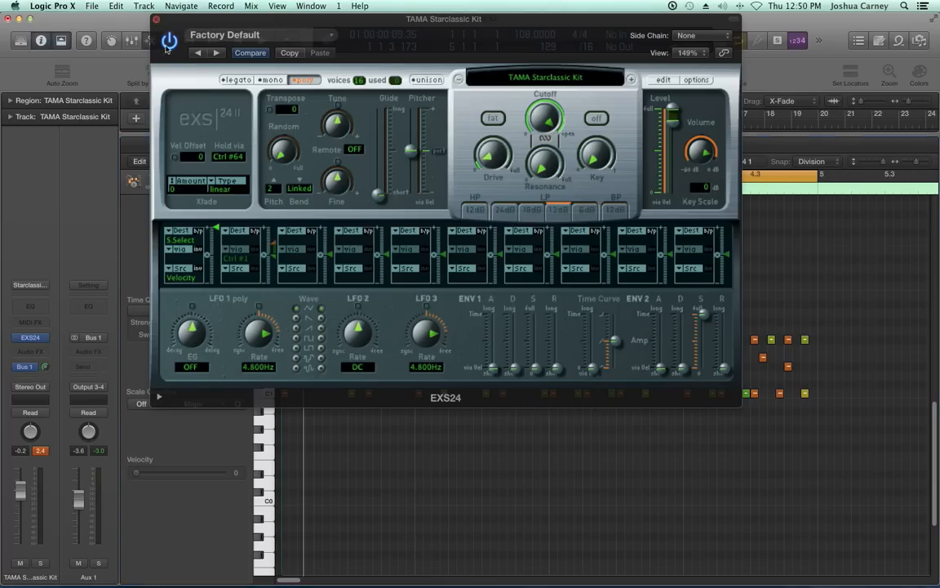
click(157, 18)
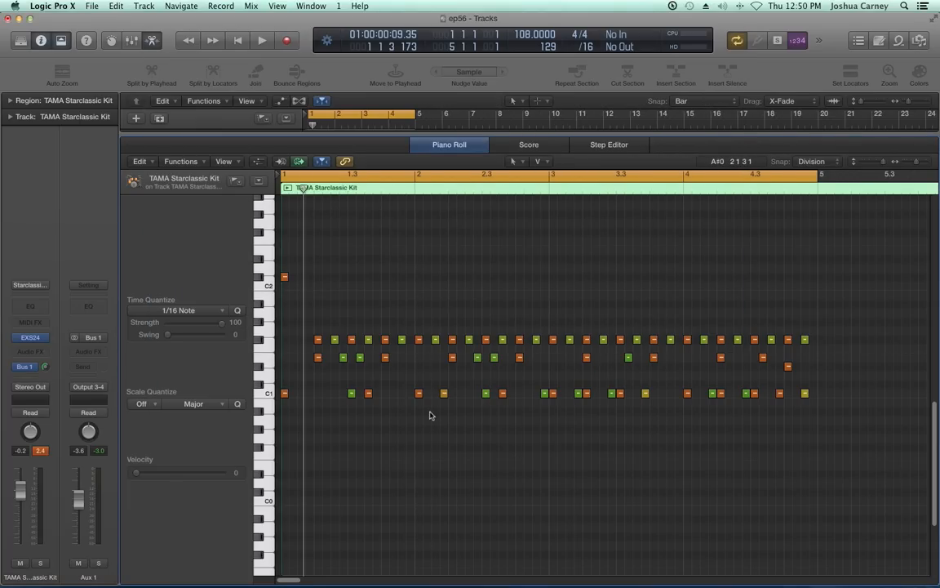
- Audition the soft C1 kick and E1 snare notes in bar 1 of the piano roll
mouse_move(354, 394)
mouse_down()
mouse_move(354, 346)
mouse_move(354, 453)
mouse_move(356, 411)
mouse_up()
click(344, 359)
mouse_move(343, 359)
mouse_down()
mouse_move(347, 255)
mouse_move(349, 415)
mouse_move(351, 341)
mouse_up()
click(364, 288)
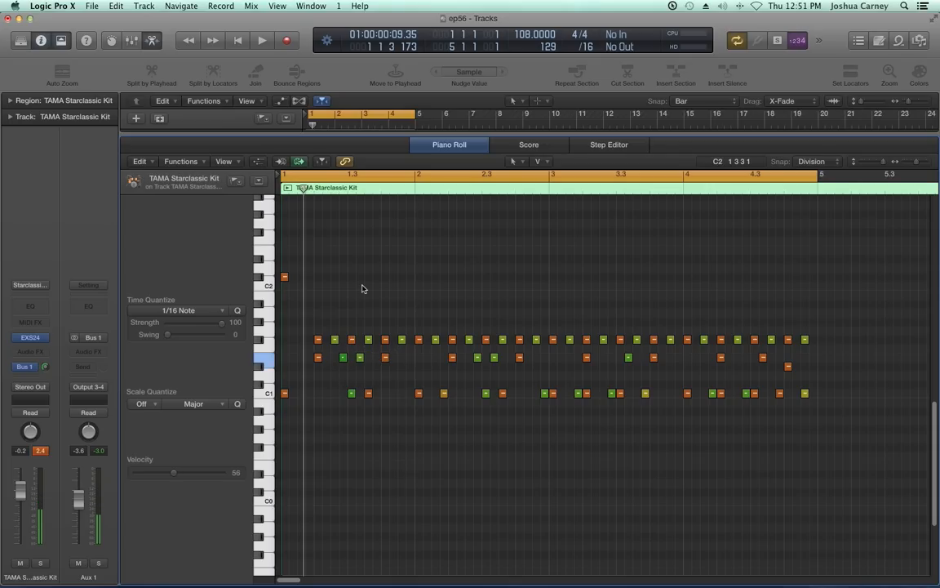
- Play the drum pattern through the four-bar cycle to hear the velocity-layered kick and snare samples, and stop playback
key(space)
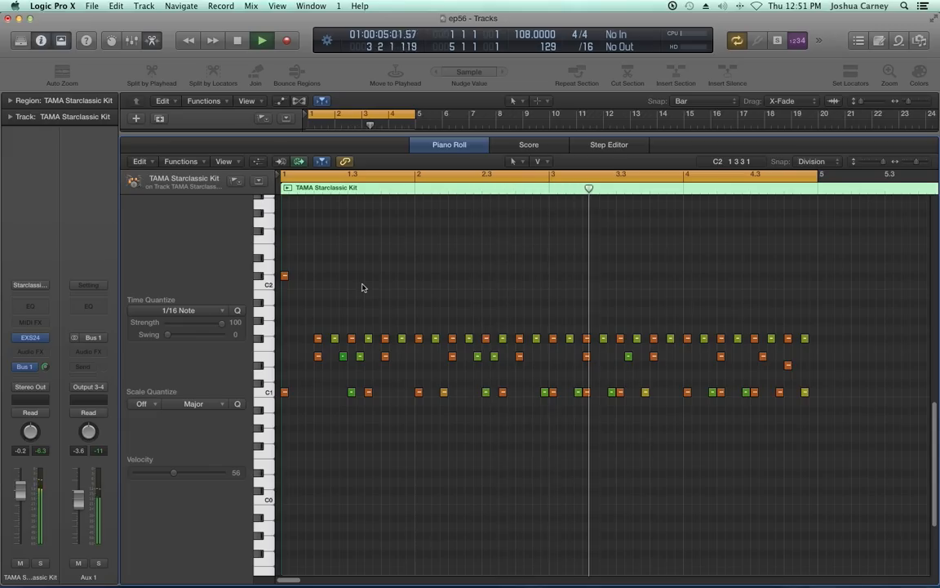
scroll(364, 287, right, 1)
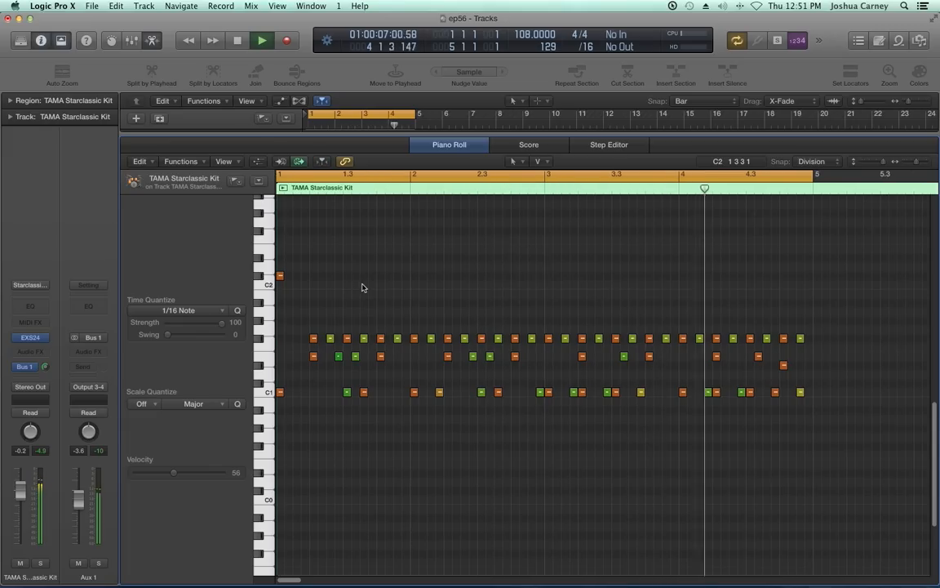
scroll(363, 287, down, 1)
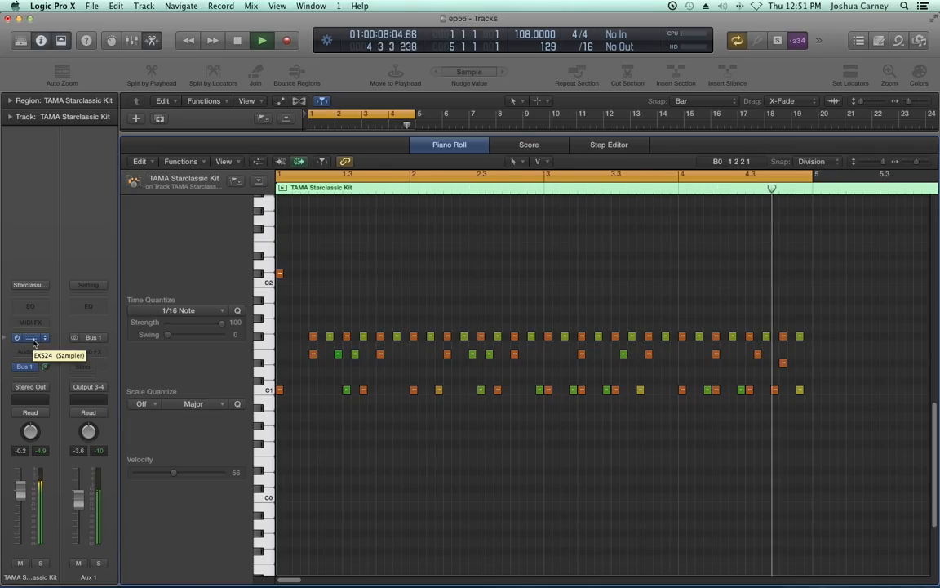
key(space)
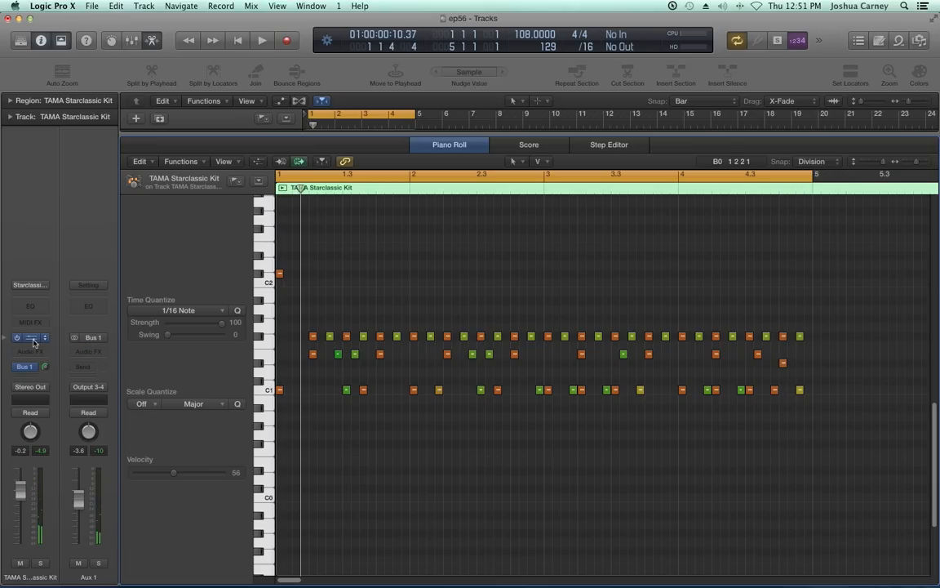